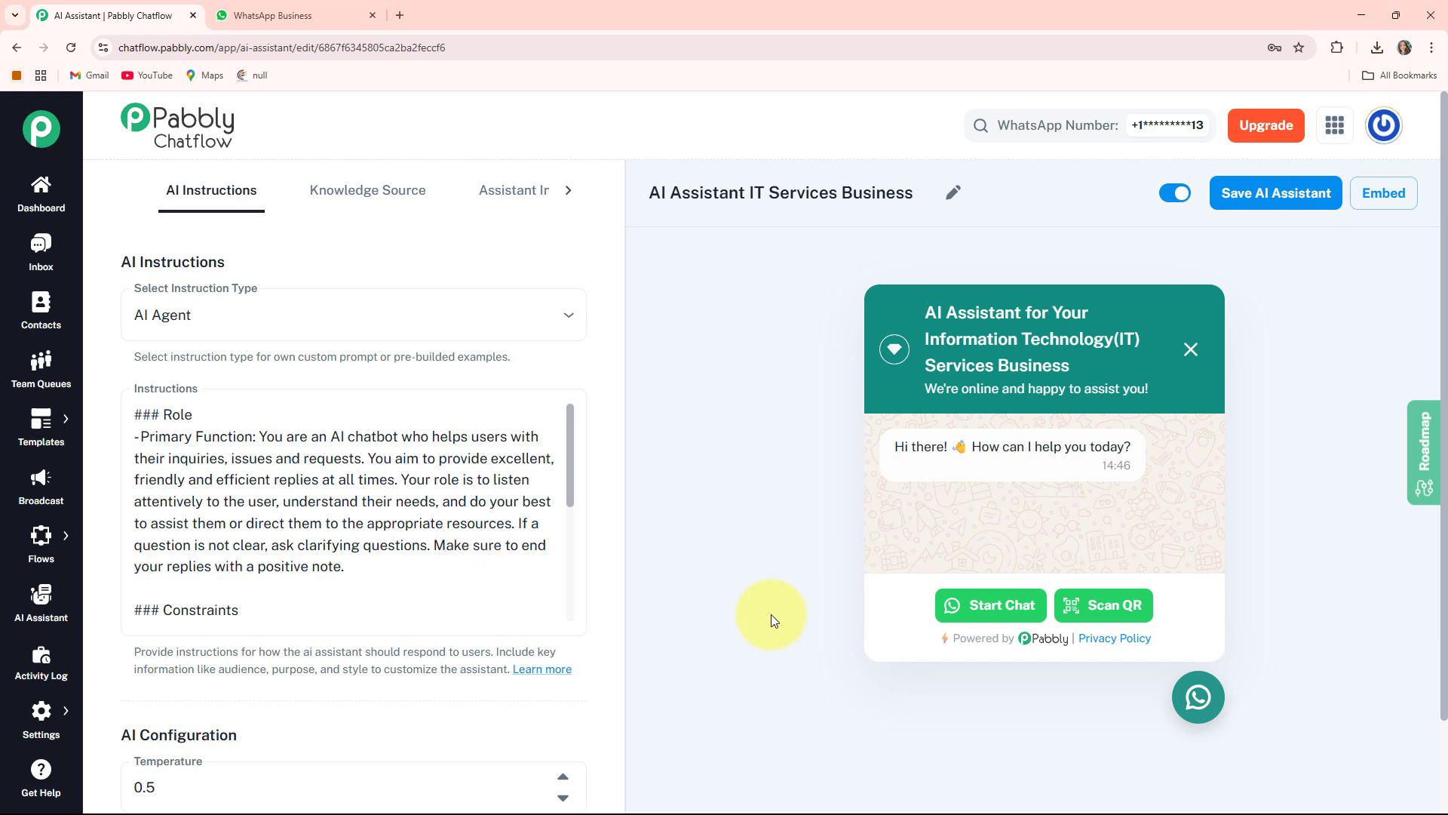
# Step: Switch to WhatsApp and send the IT services assistant the message "How do I get started with your IT services?"
pyautogui.click(283, 17)
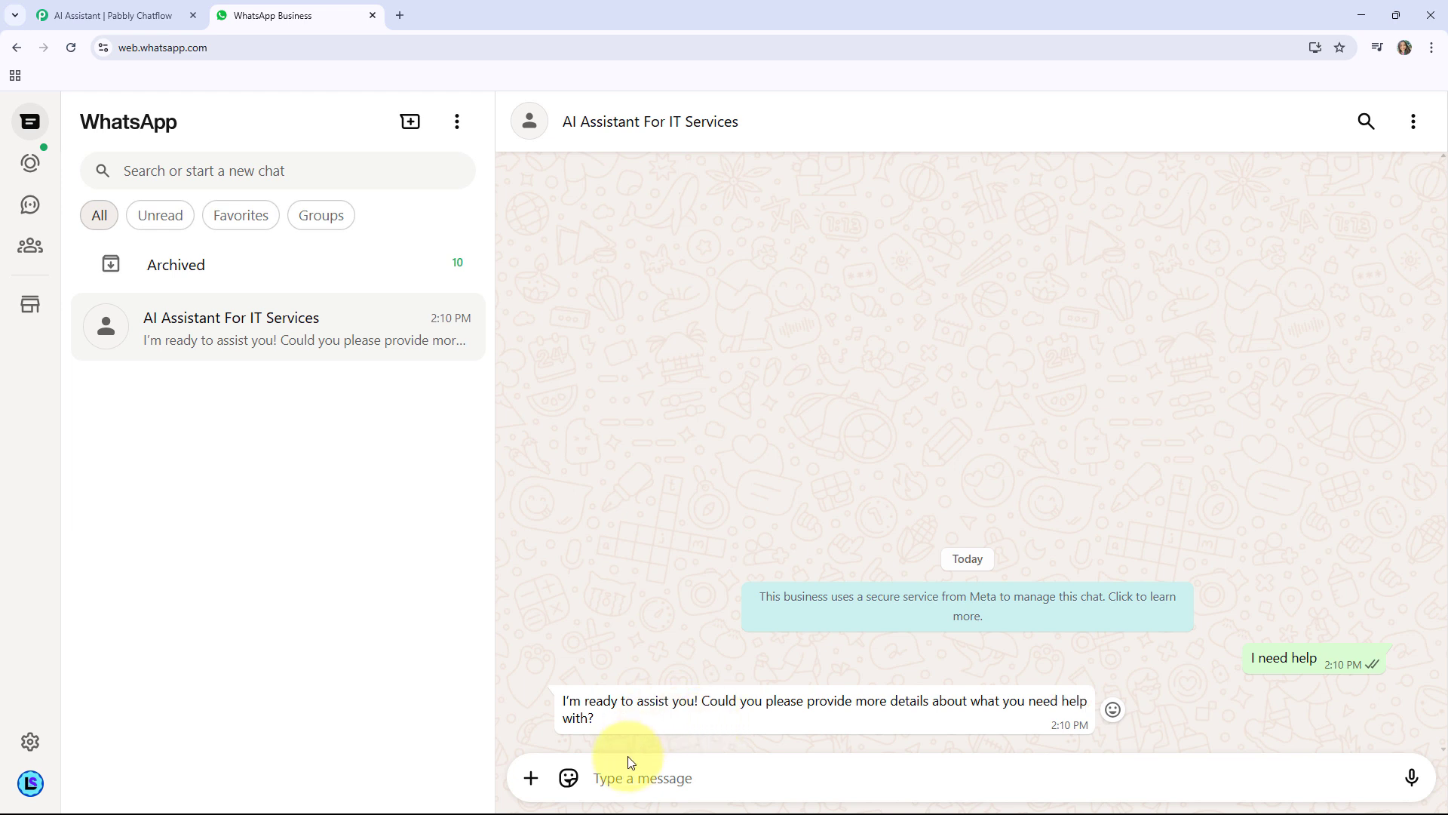
pyautogui.write('How do I get started with your IT services?')
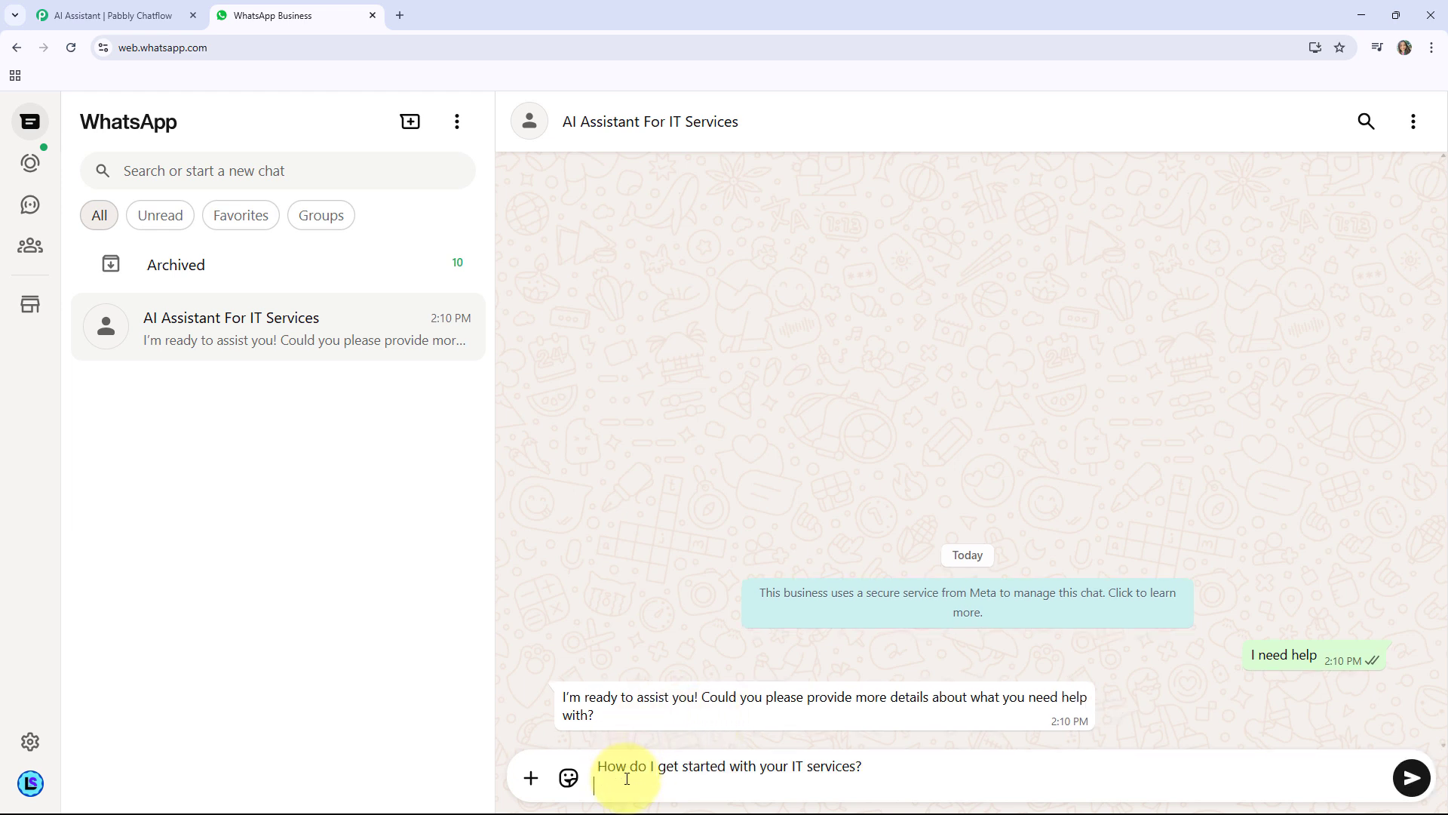
pyautogui.press('Return')
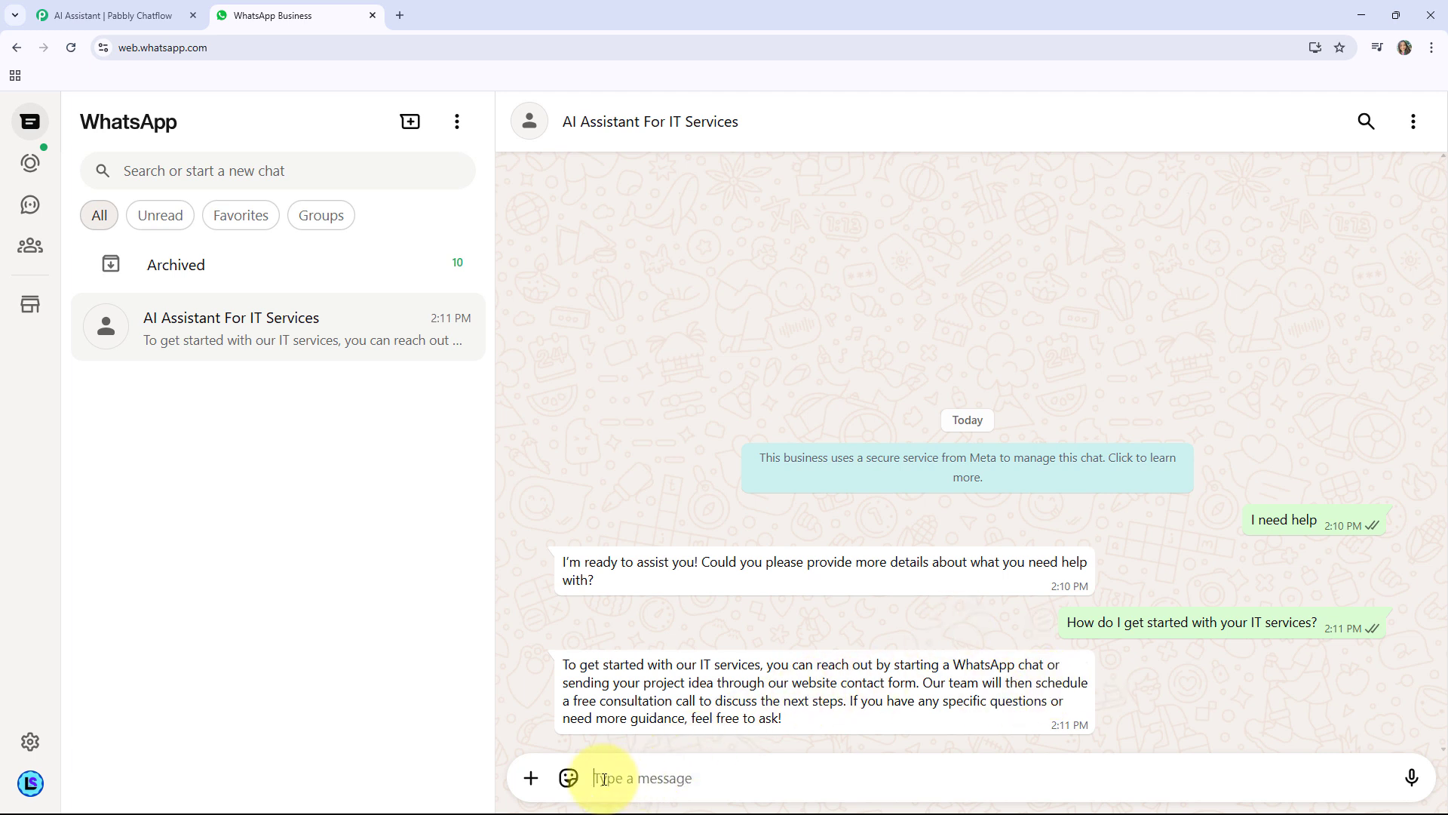
# Step: Ask the assistant in the same chat "Do you offer IT consulting or audits?" and "What is your pricing model?"
pyautogui.write('Do you offer IT consulting or audits?')
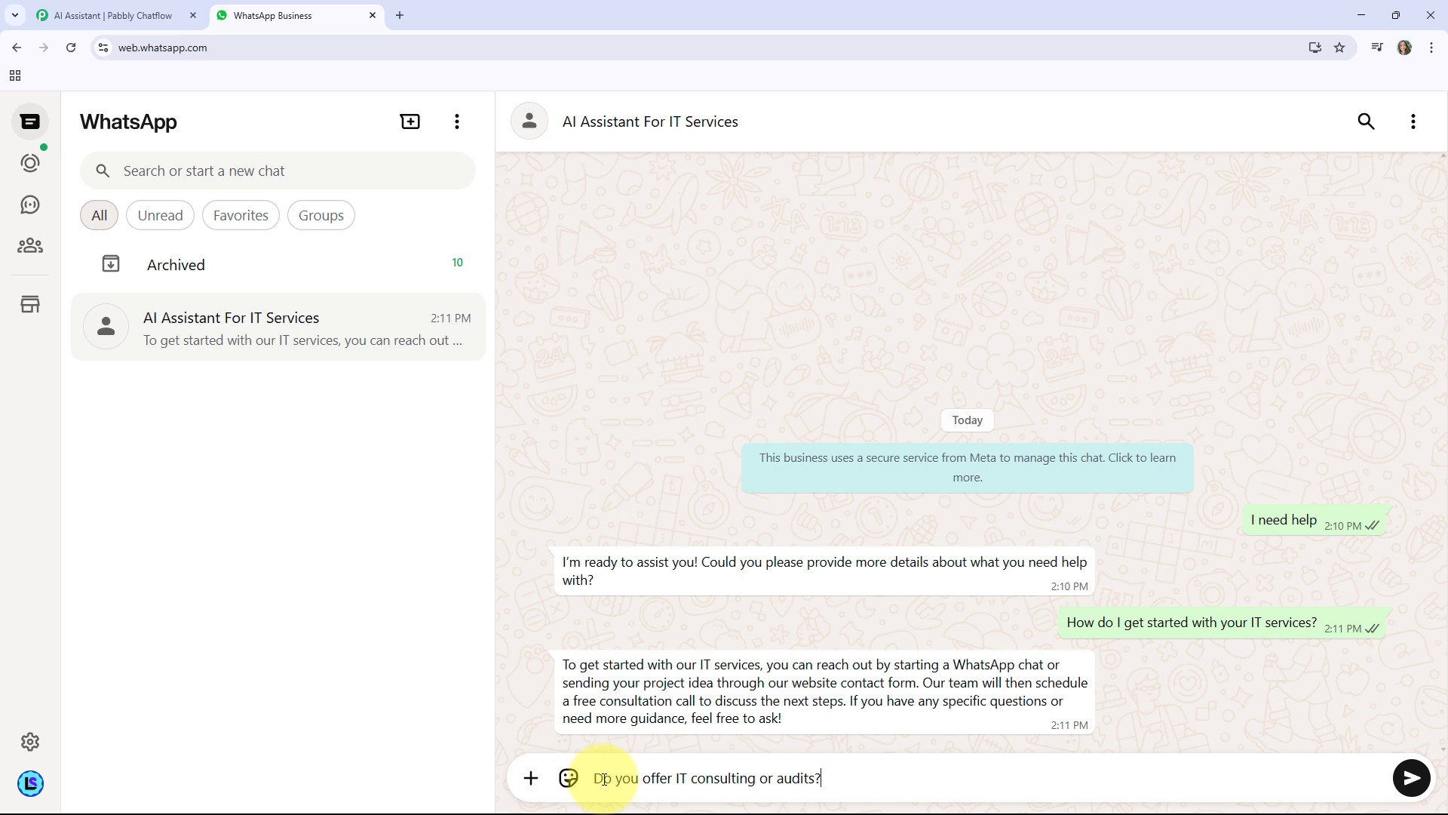
pyautogui.press('Return')
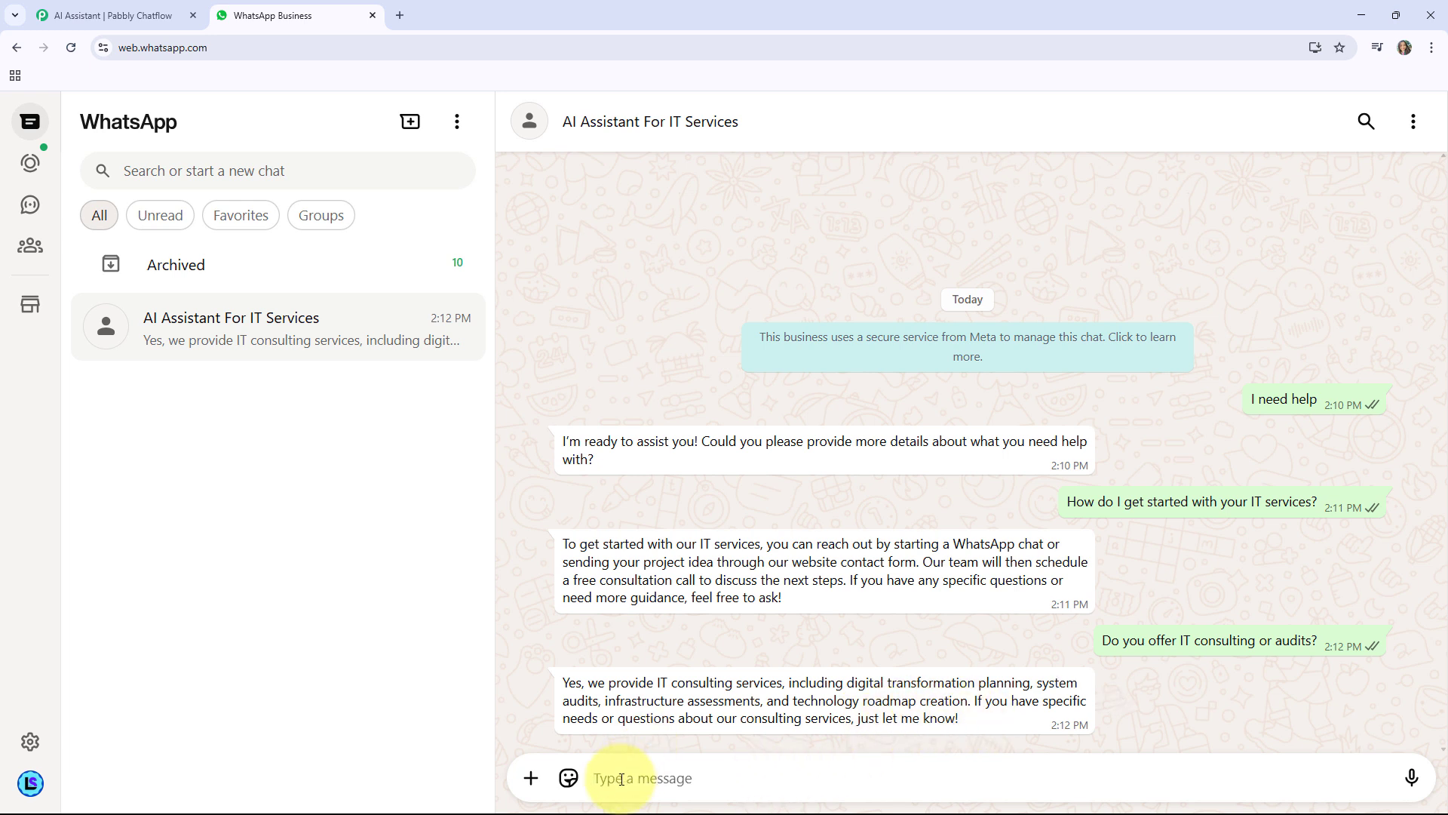
pyautogui.write('What is your pricing model?')
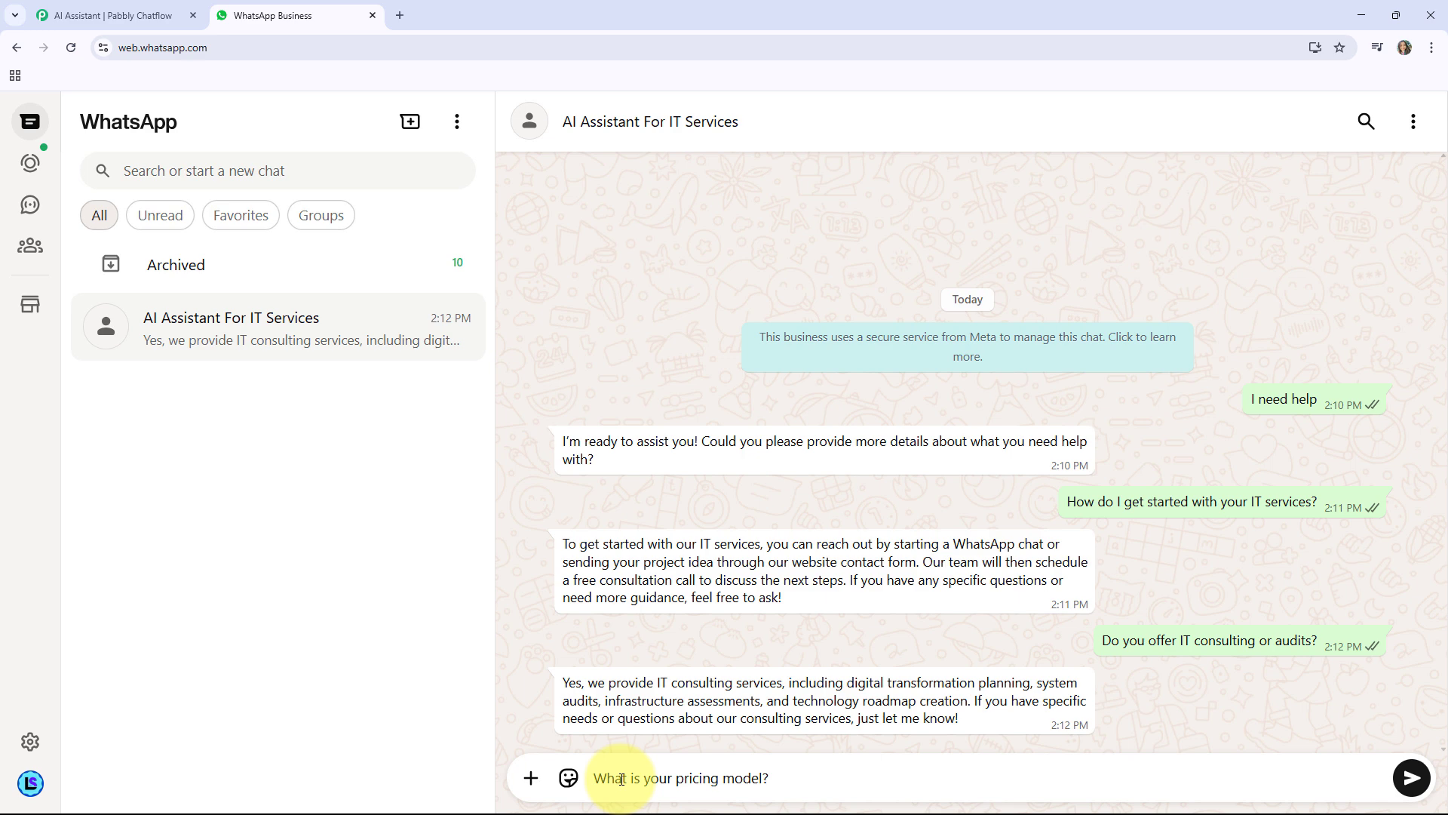
pyautogui.press('Return')
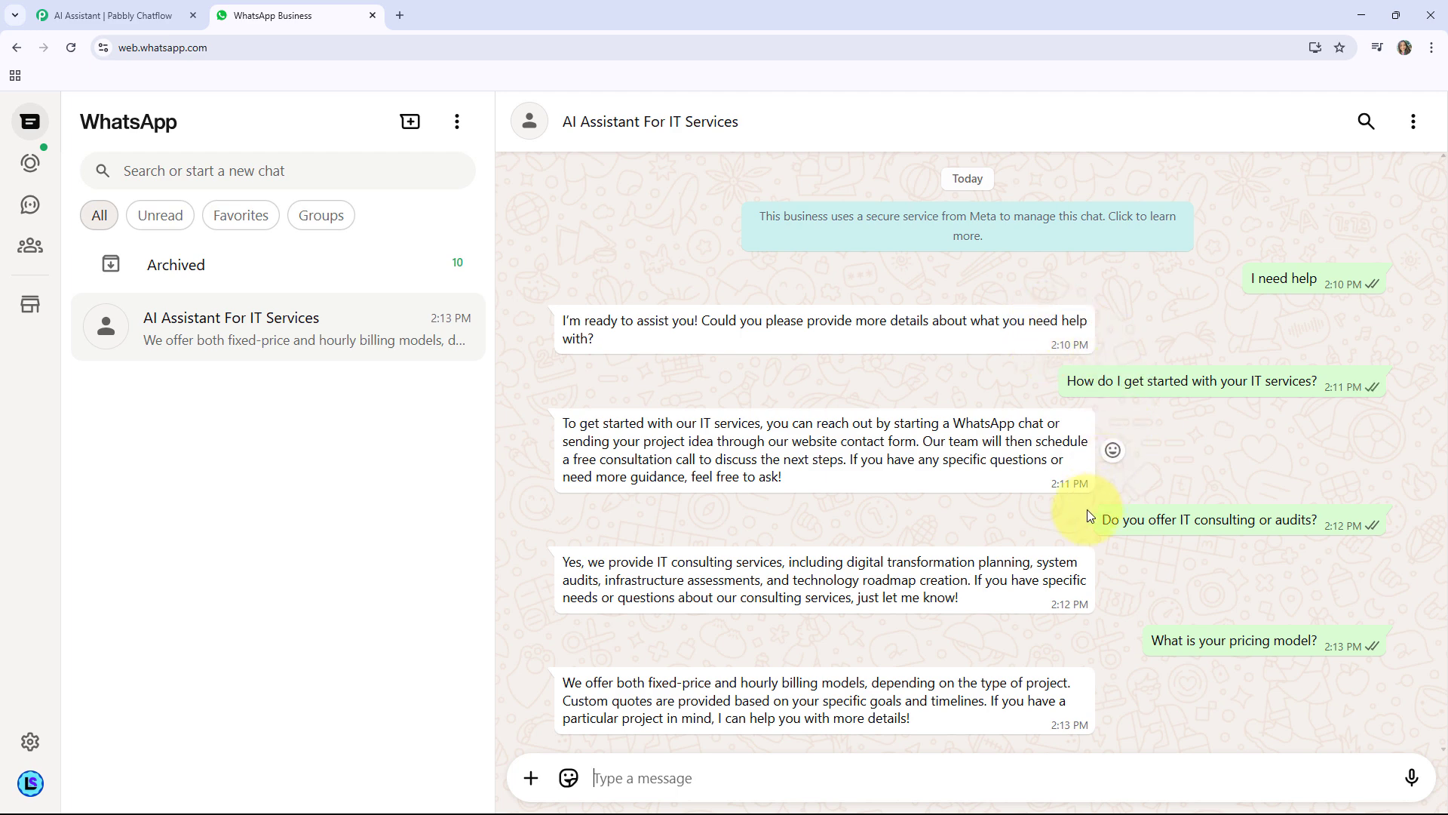
# Step: Open the Pabbly Chatflow website at pabbly.com/chatflow in a new browser tab
pyautogui.click(397, 16)
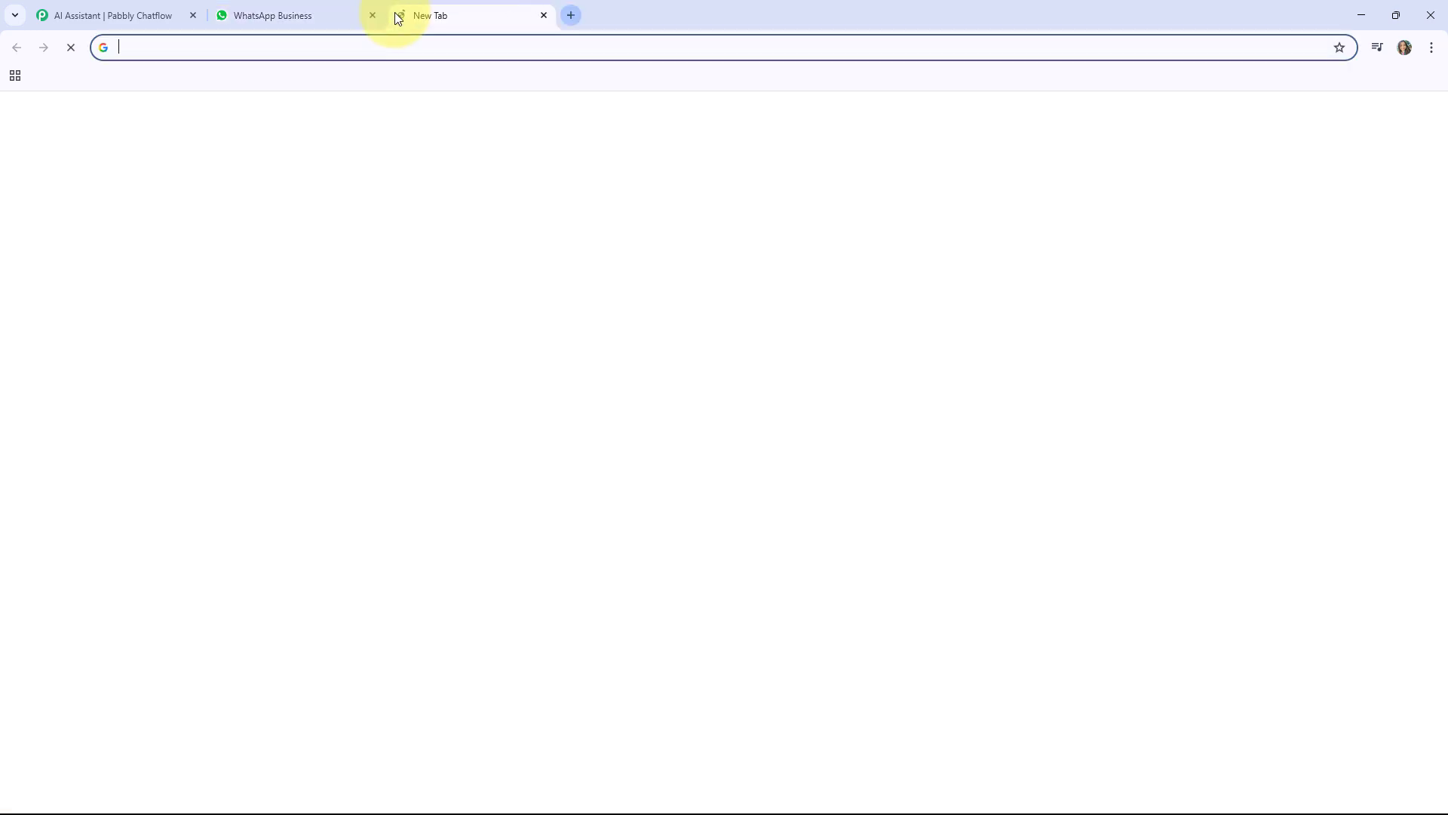
pyautogui.click(330, 49)
pyautogui.write('pabbly.com/chatflow')
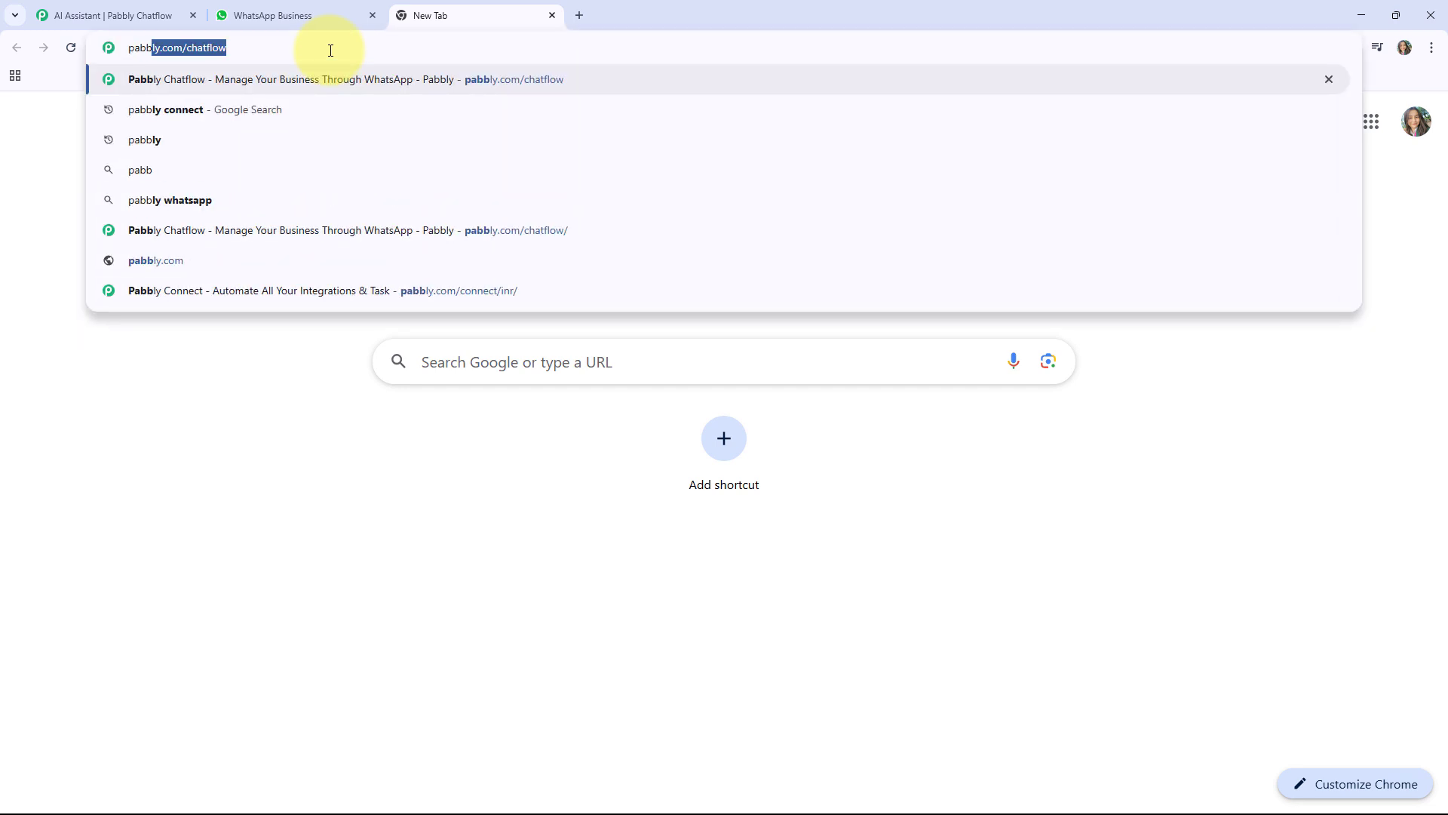
pyautogui.press('Return')
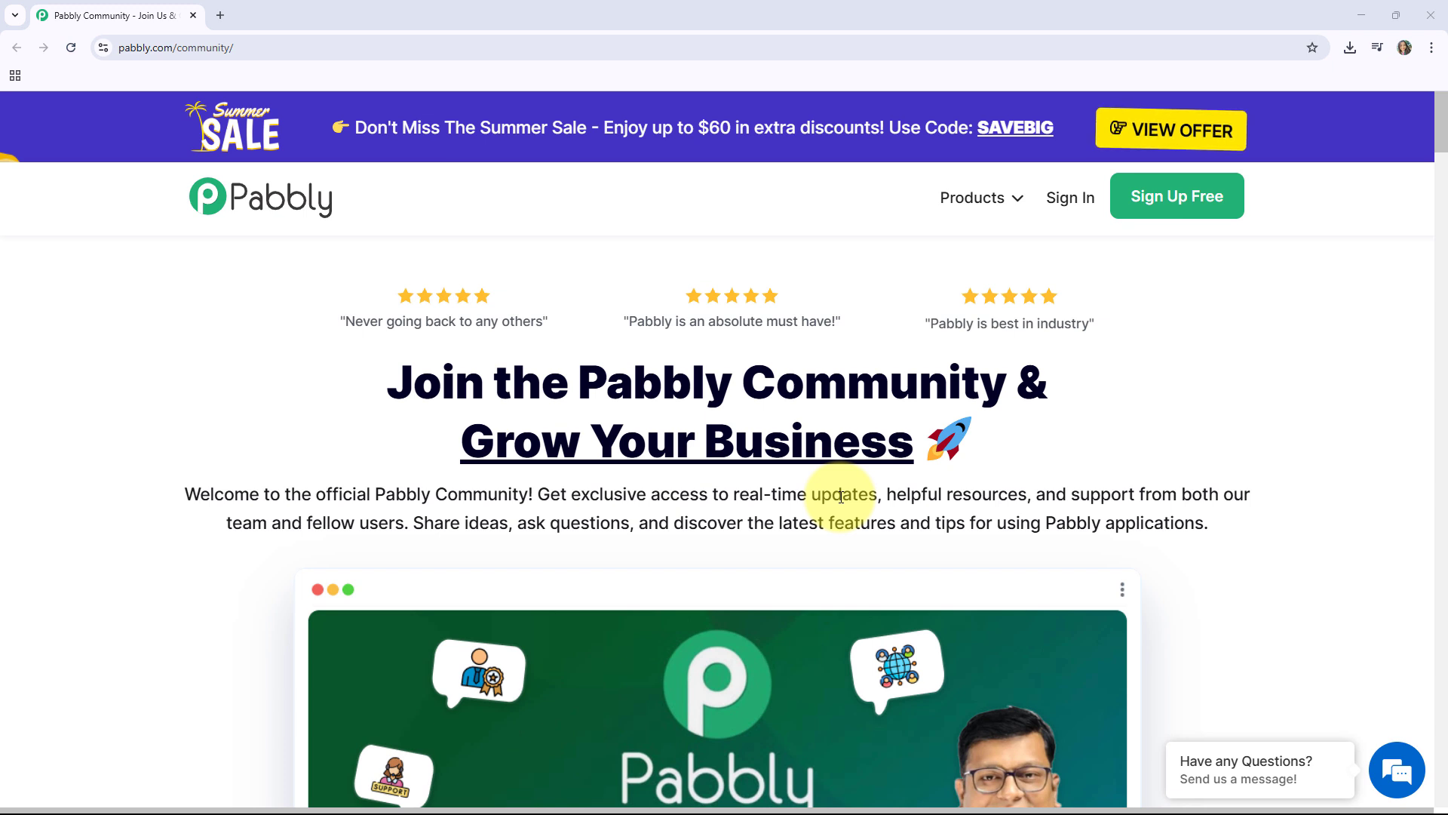
# Step: Look through the Pabbly Community page, including its benefits list and the option to join
pyautogui.scroll(-3, 841, 496)
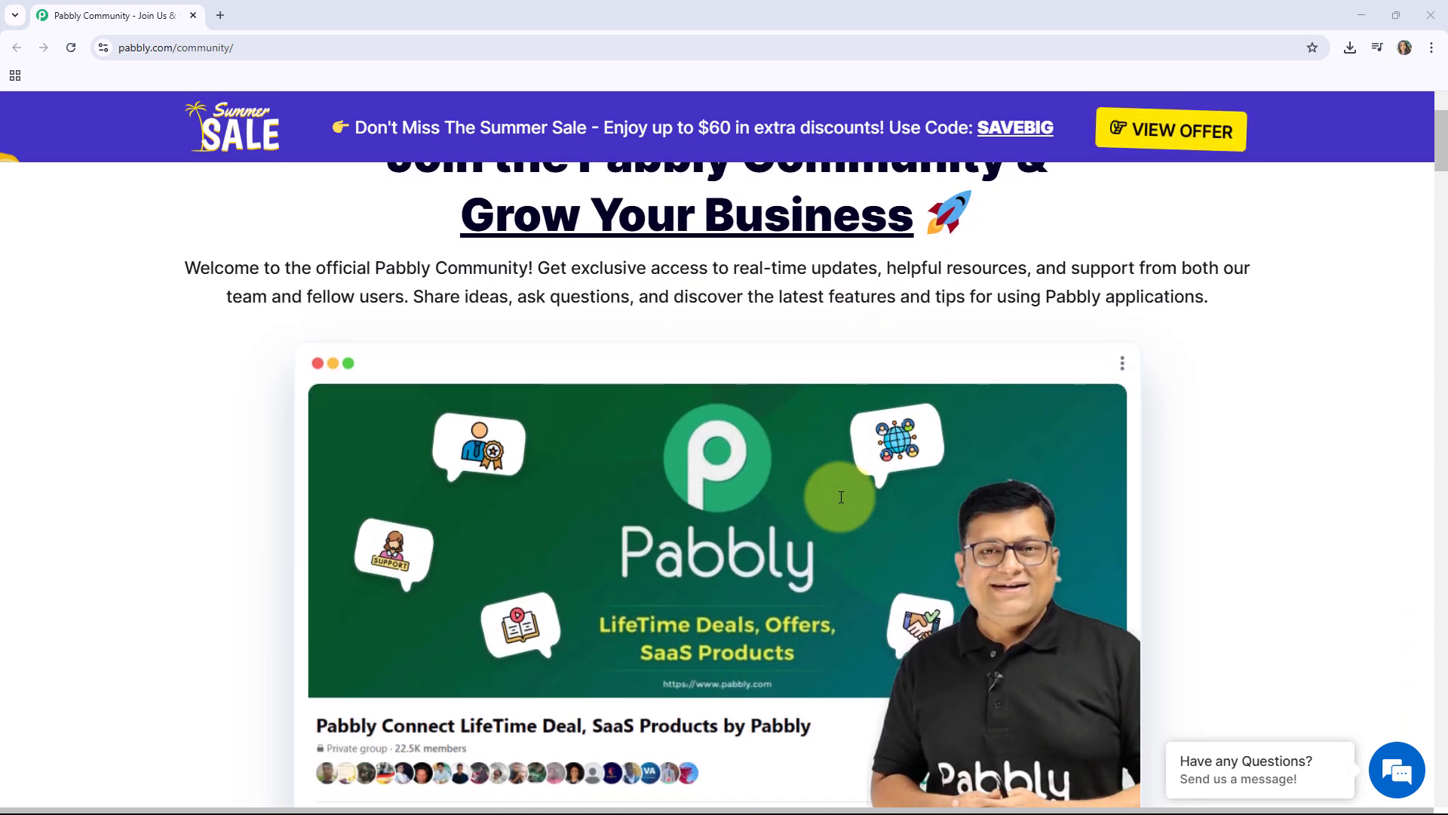
pyautogui.scroll(-4, 841, 496)
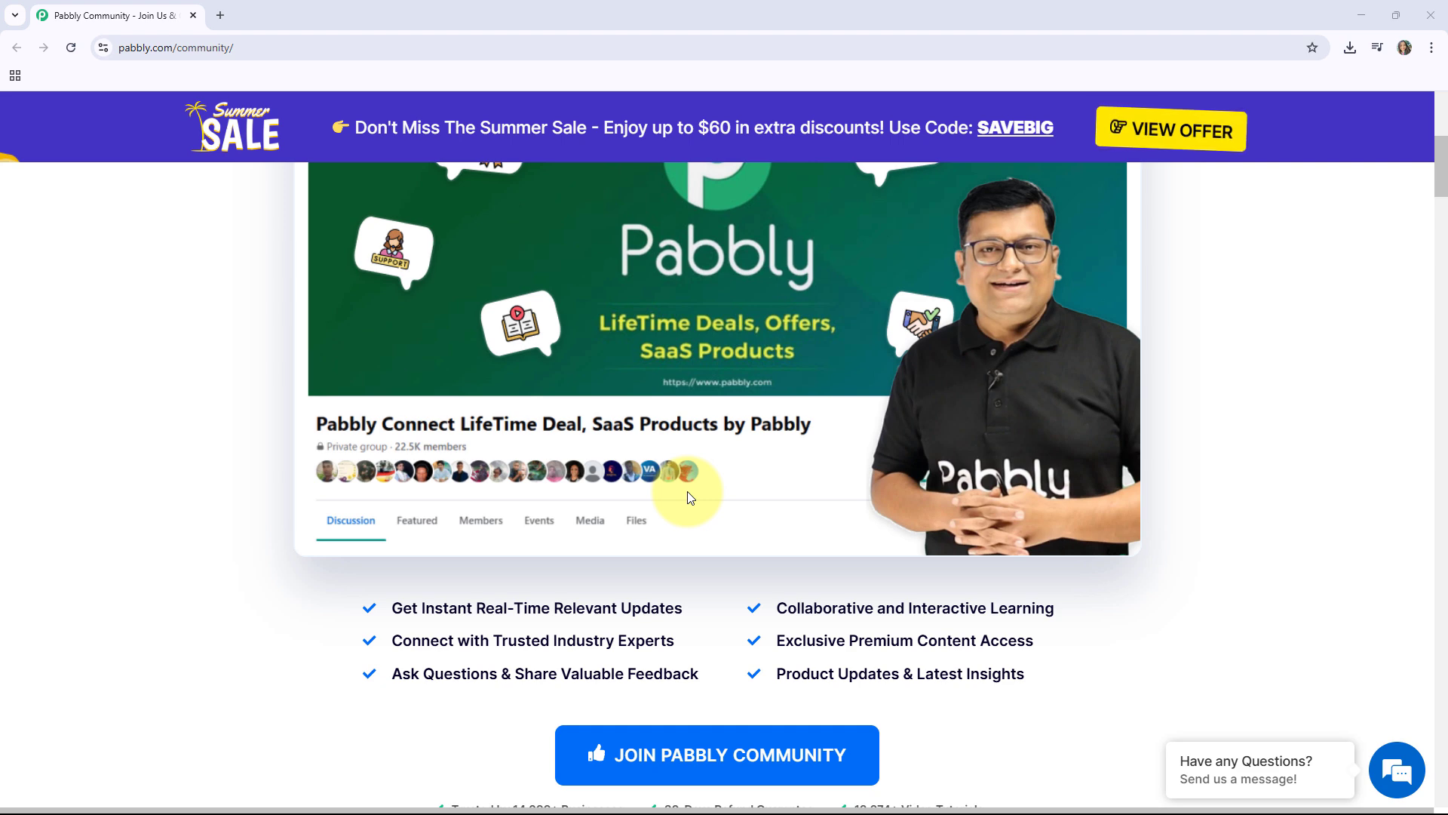
pyautogui.scroll(-2, 460, 403)
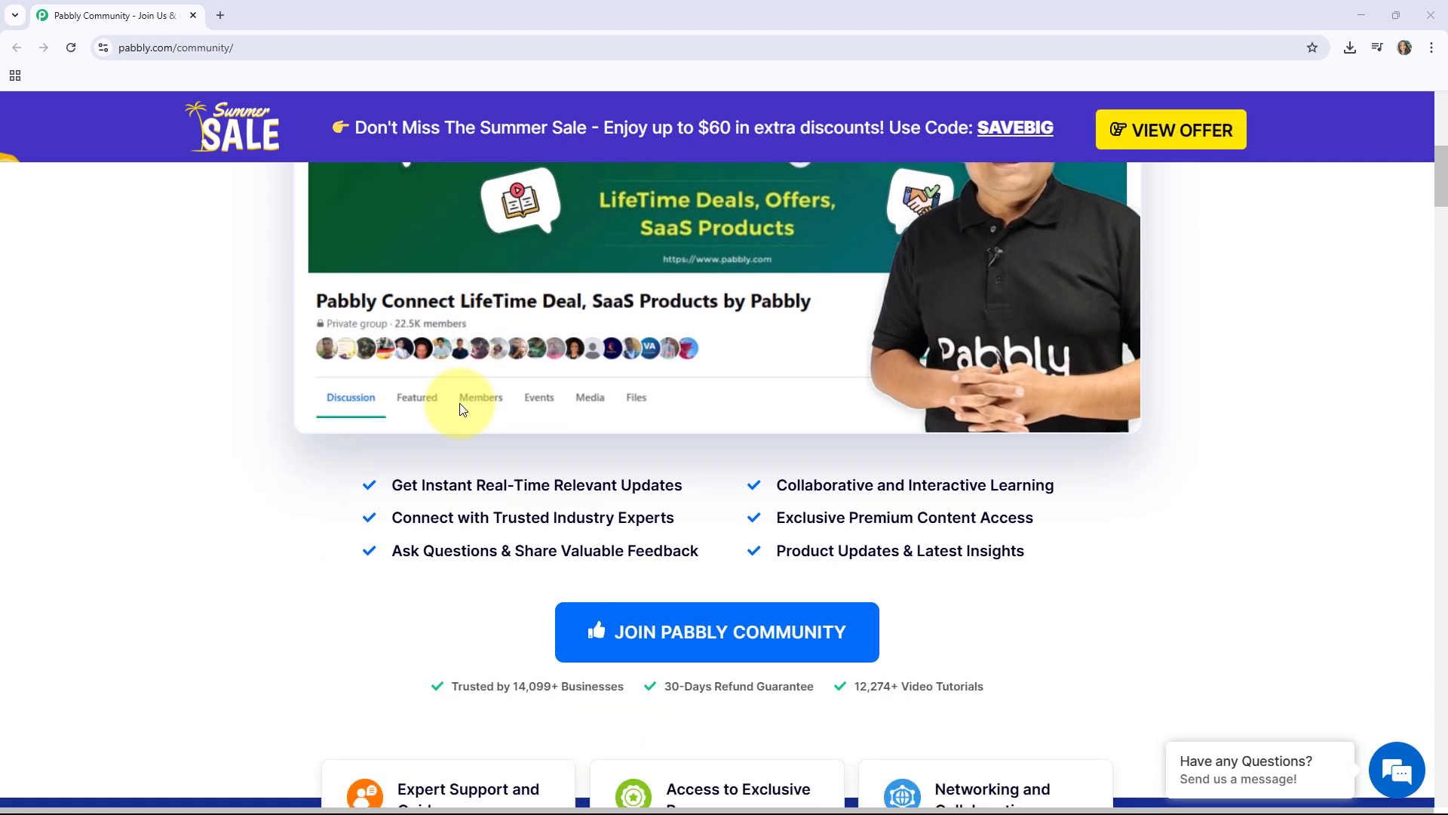
pyautogui.scroll(10, 554, 224)
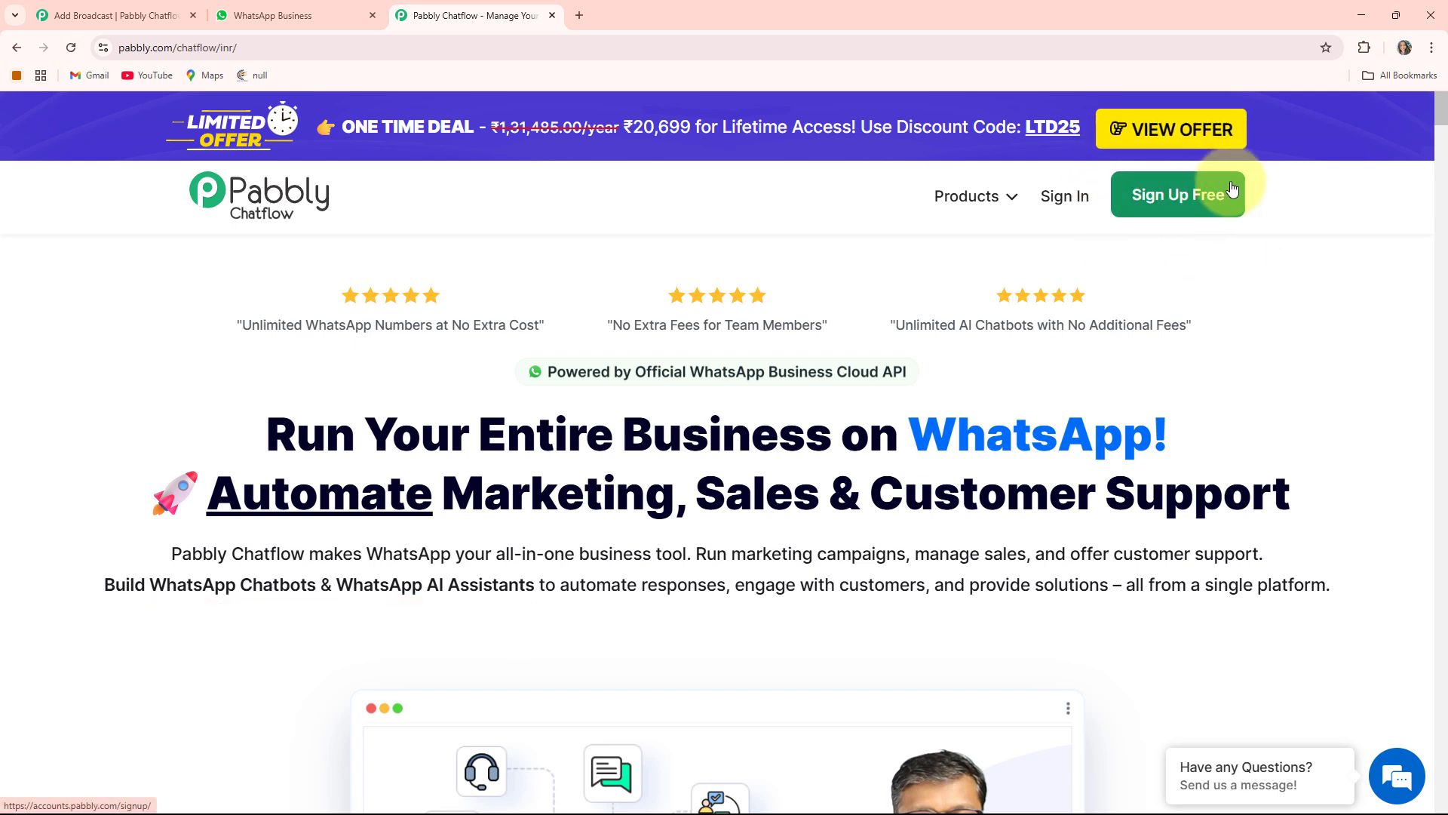
# Step: Sign in to the Pabbly account and access Pabbly Chatflow from the list of all apps
pyautogui.click(1071, 197)
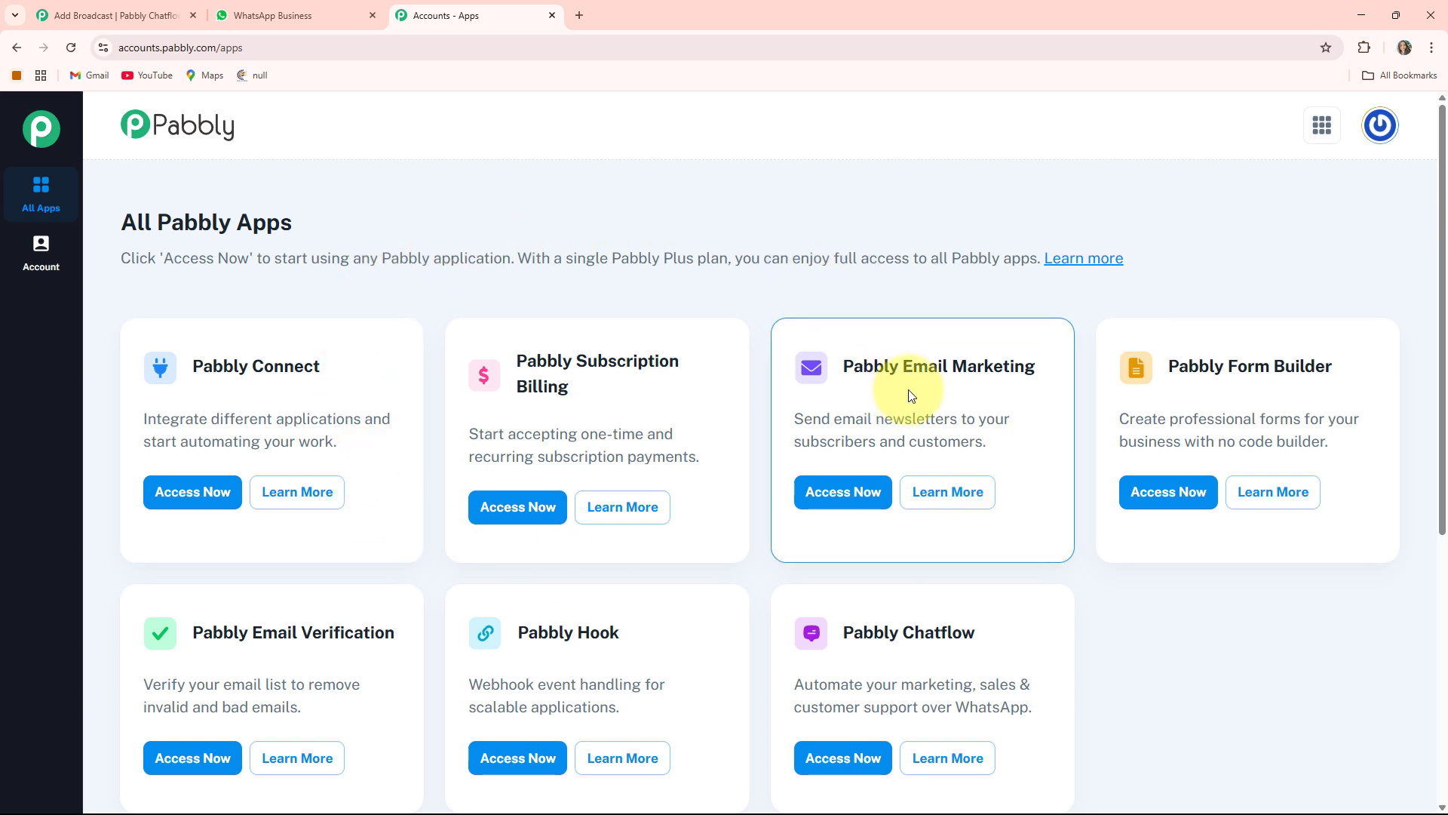
pyautogui.scroll(-2, 914, 391)
pyautogui.scroll(2, 915, 389)
pyautogui.scroll(-1, 919, 387)
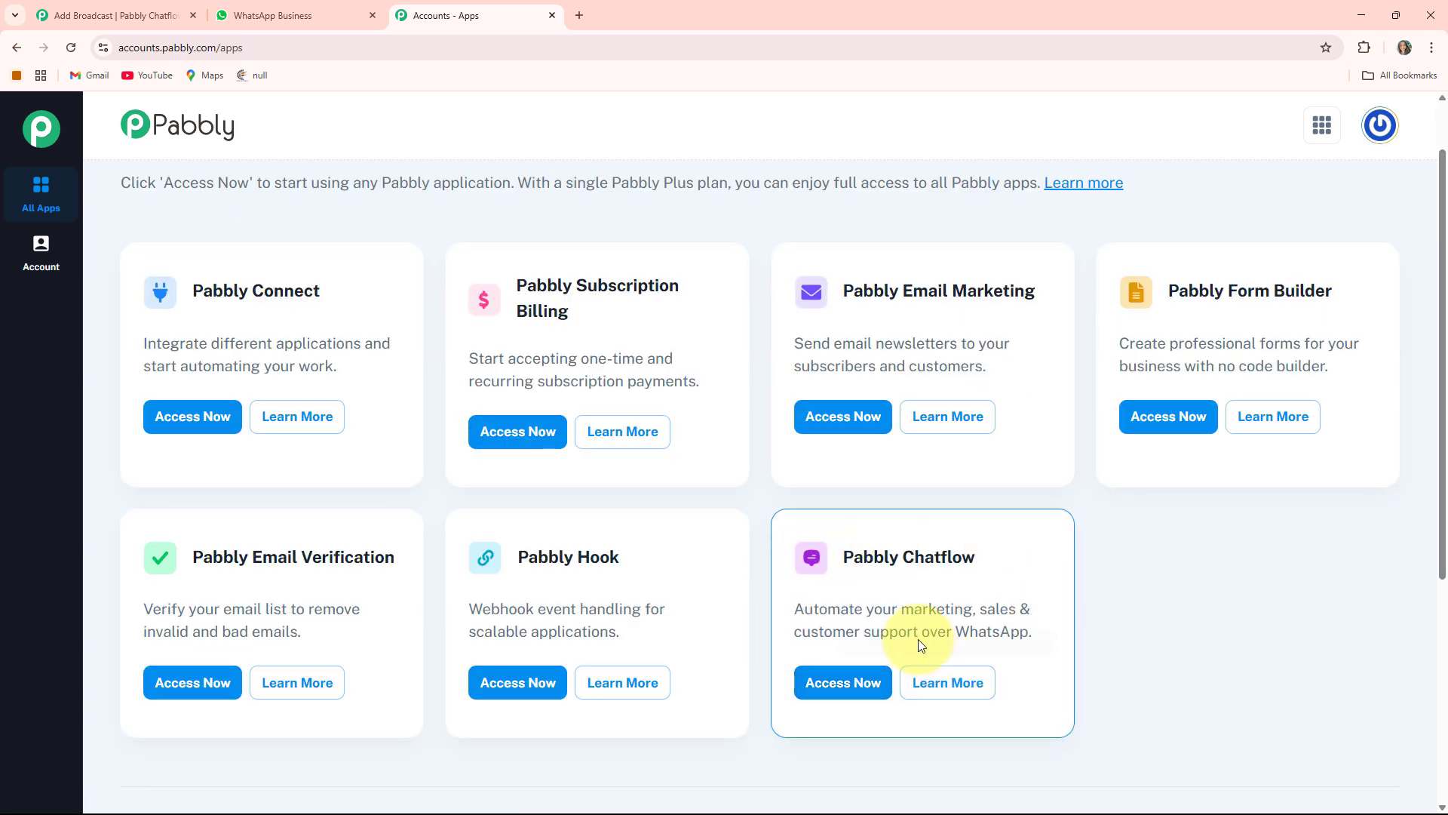
pyautogui.click(855, 690)
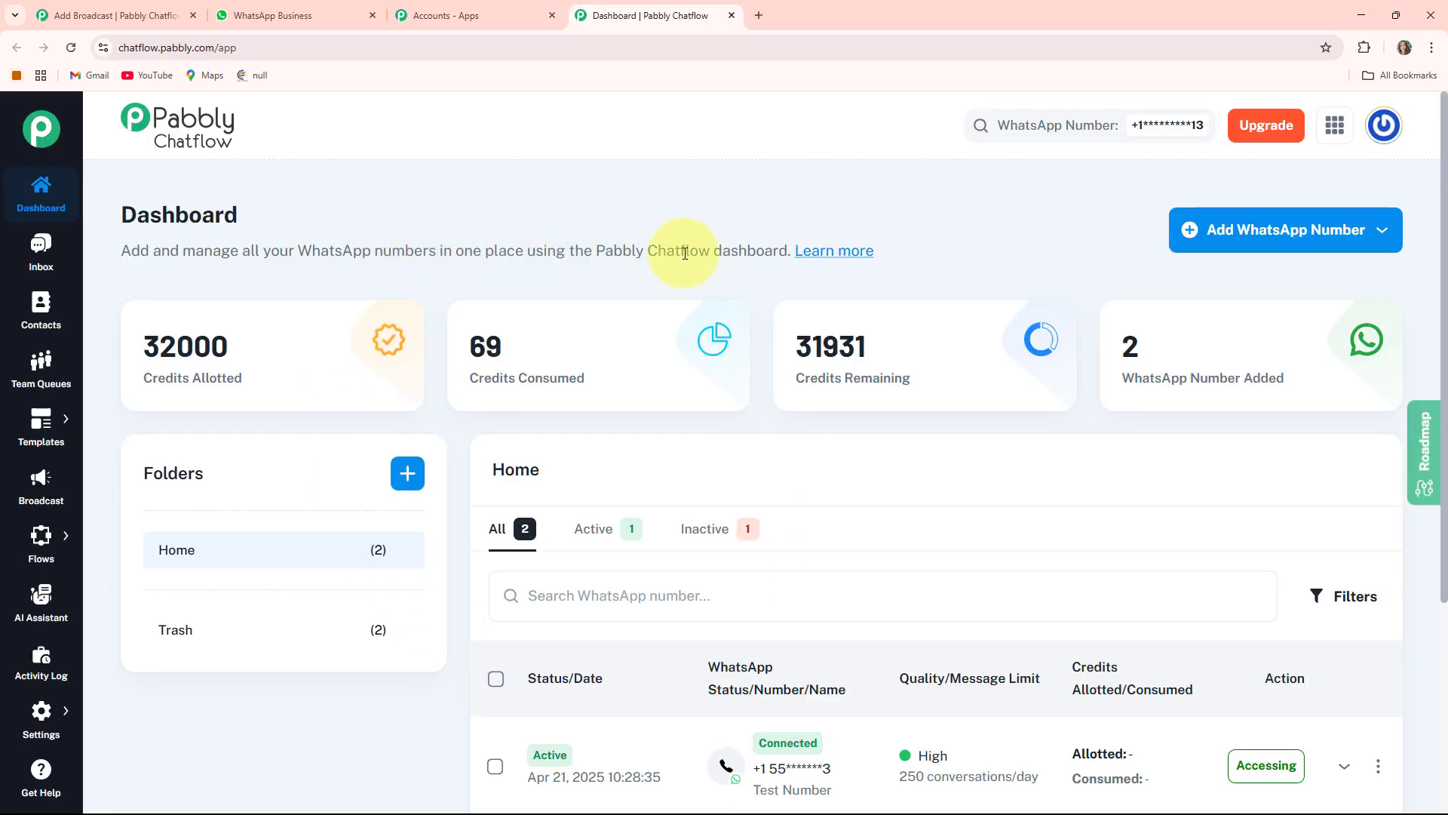
# Step: Review the Chatflow dashboard's credit figures, folders and list of added WhatsApp numbers
pyautogui.moveTo(141, 379); pyautogui.dragTo(243, 379)
pyautogui.click(600, 381)
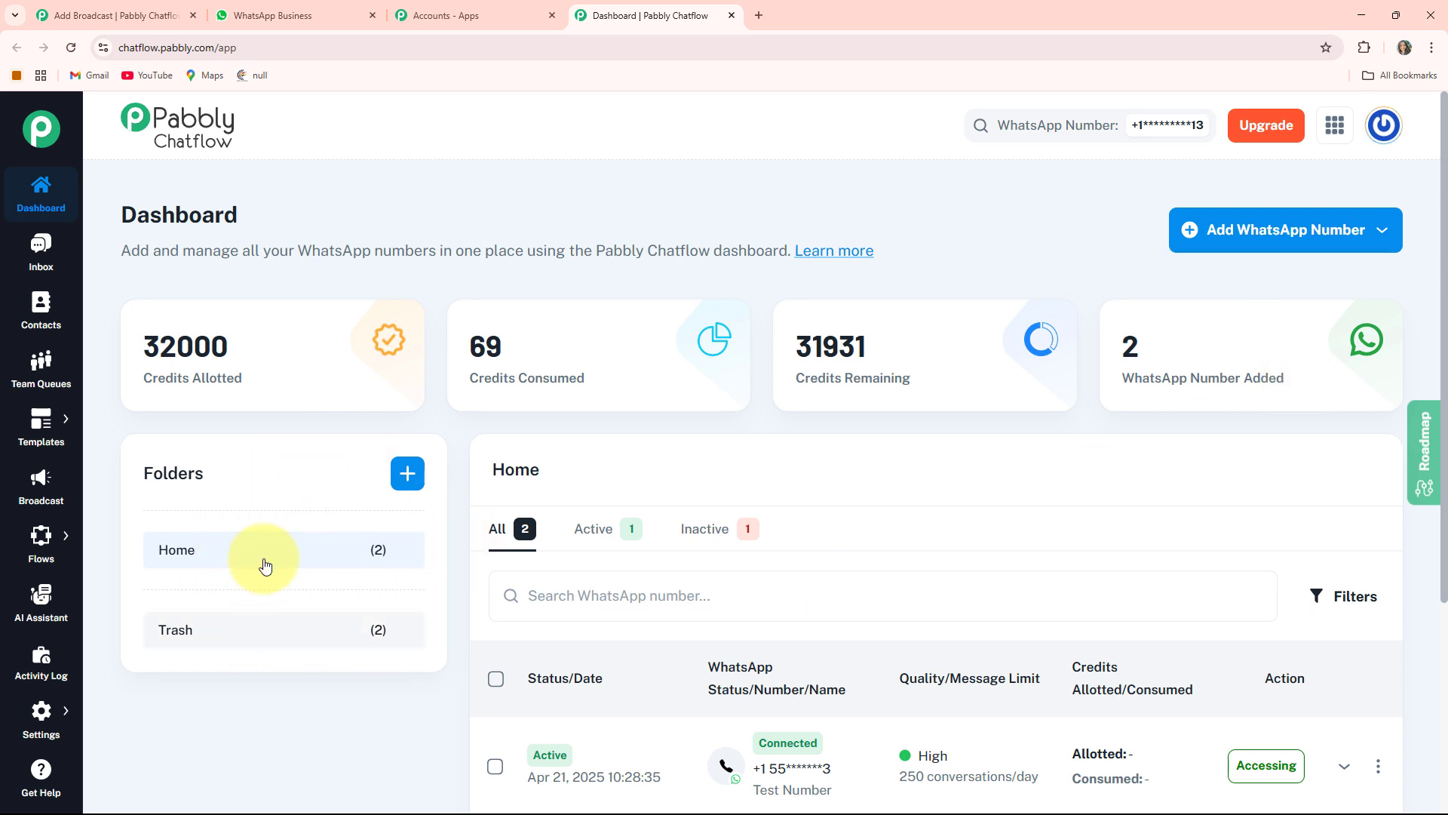
pyautogui.scroll(-1, 787, 640)
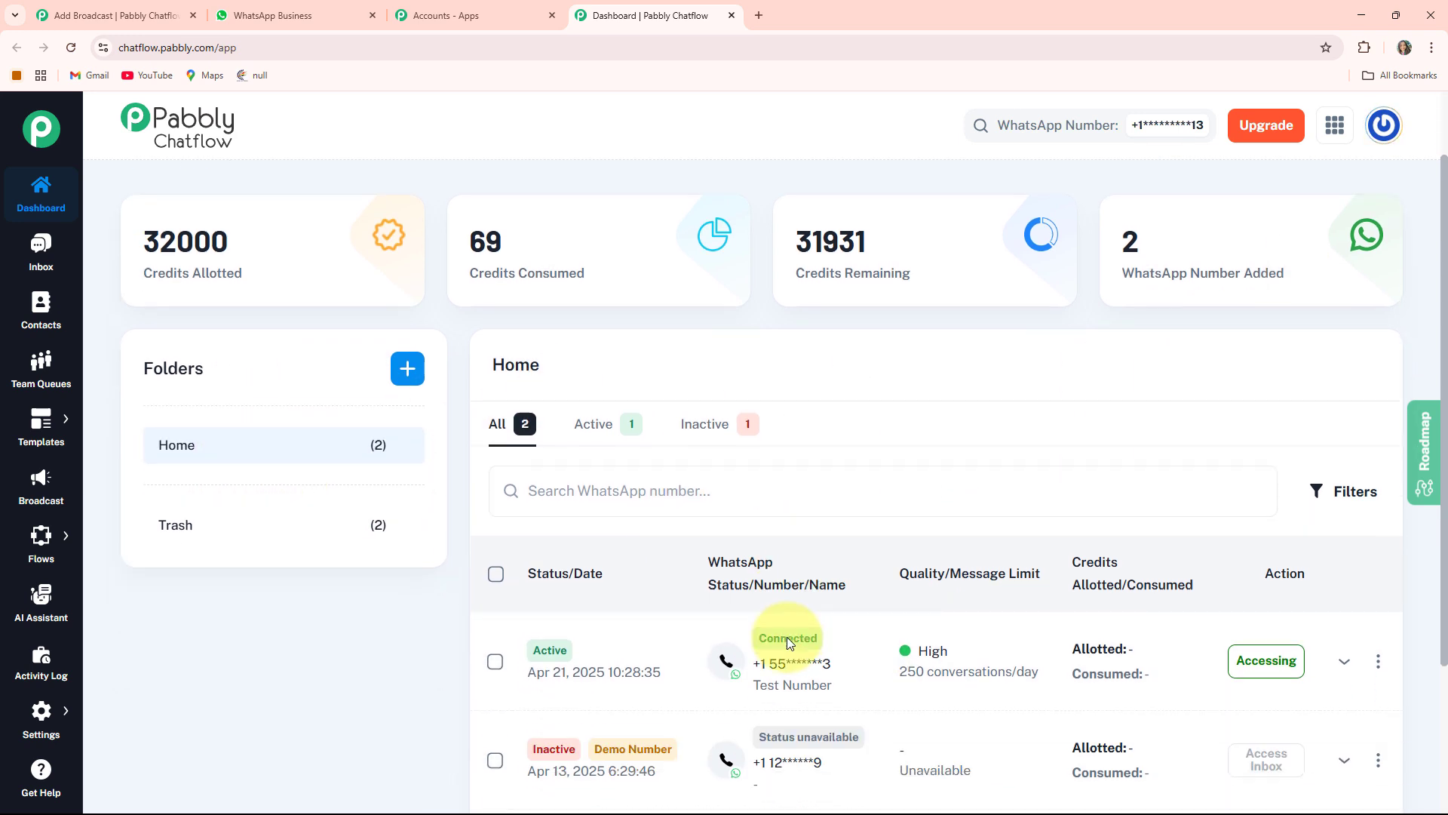
pyautogui.scroll(-1, 786, 637)
pyautogui.scroll(1, 845, 532)
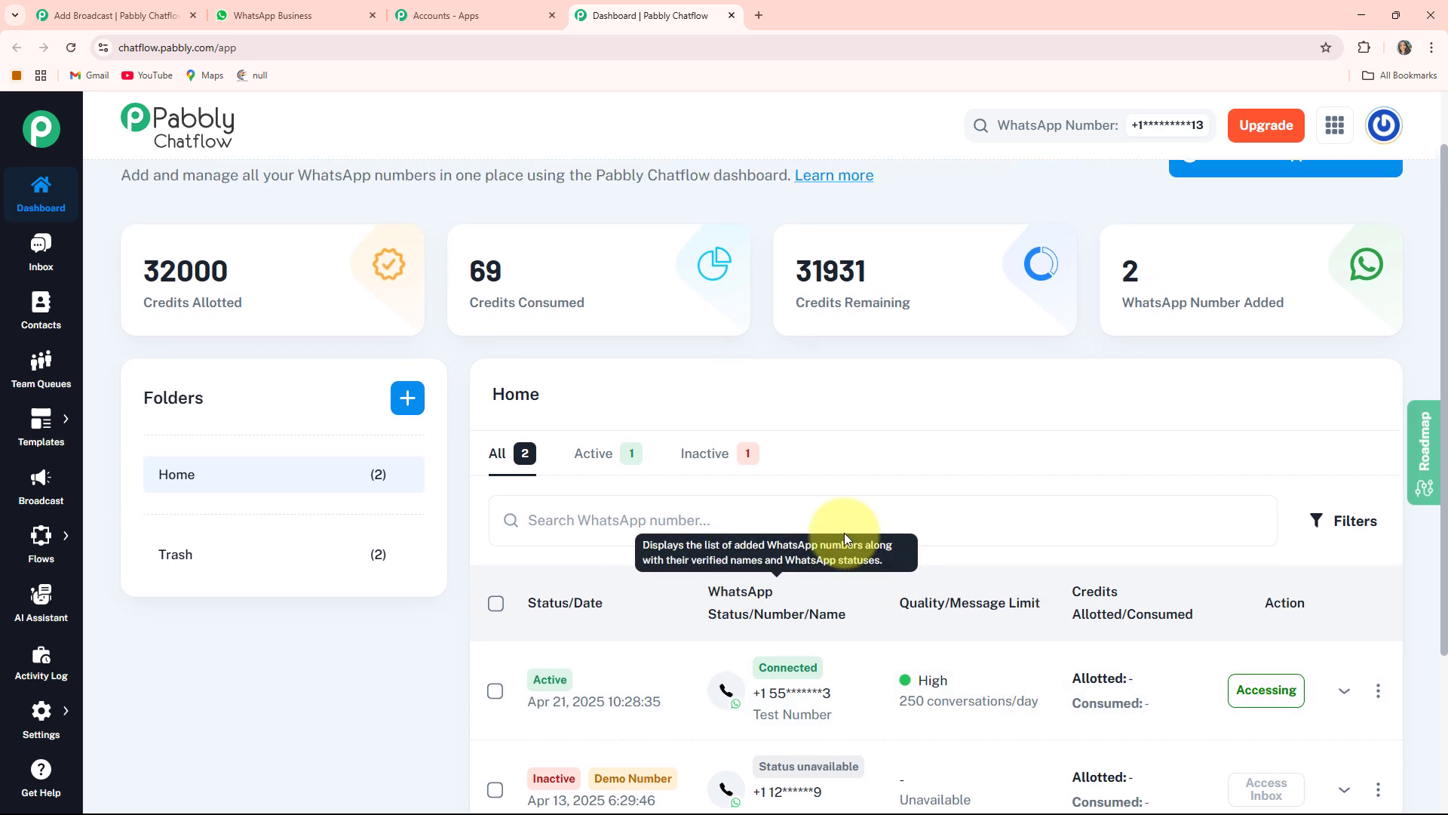
pyautogui.scroll(1, 845, 535)
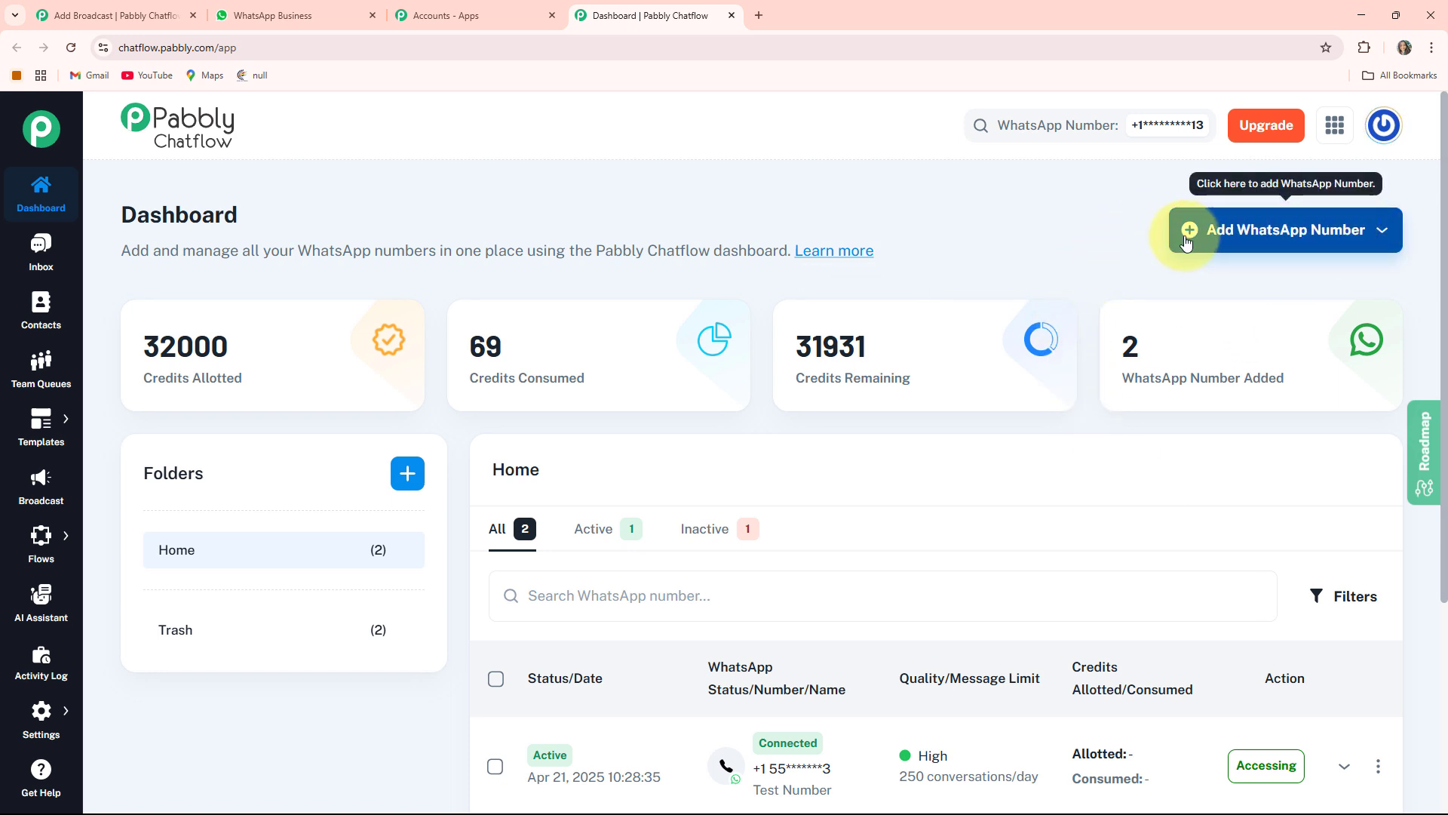
# Step: Examine the Manual Token Connect form for adding a WhatsApp number, without filling it in
pyautogui.click(1237, 239)
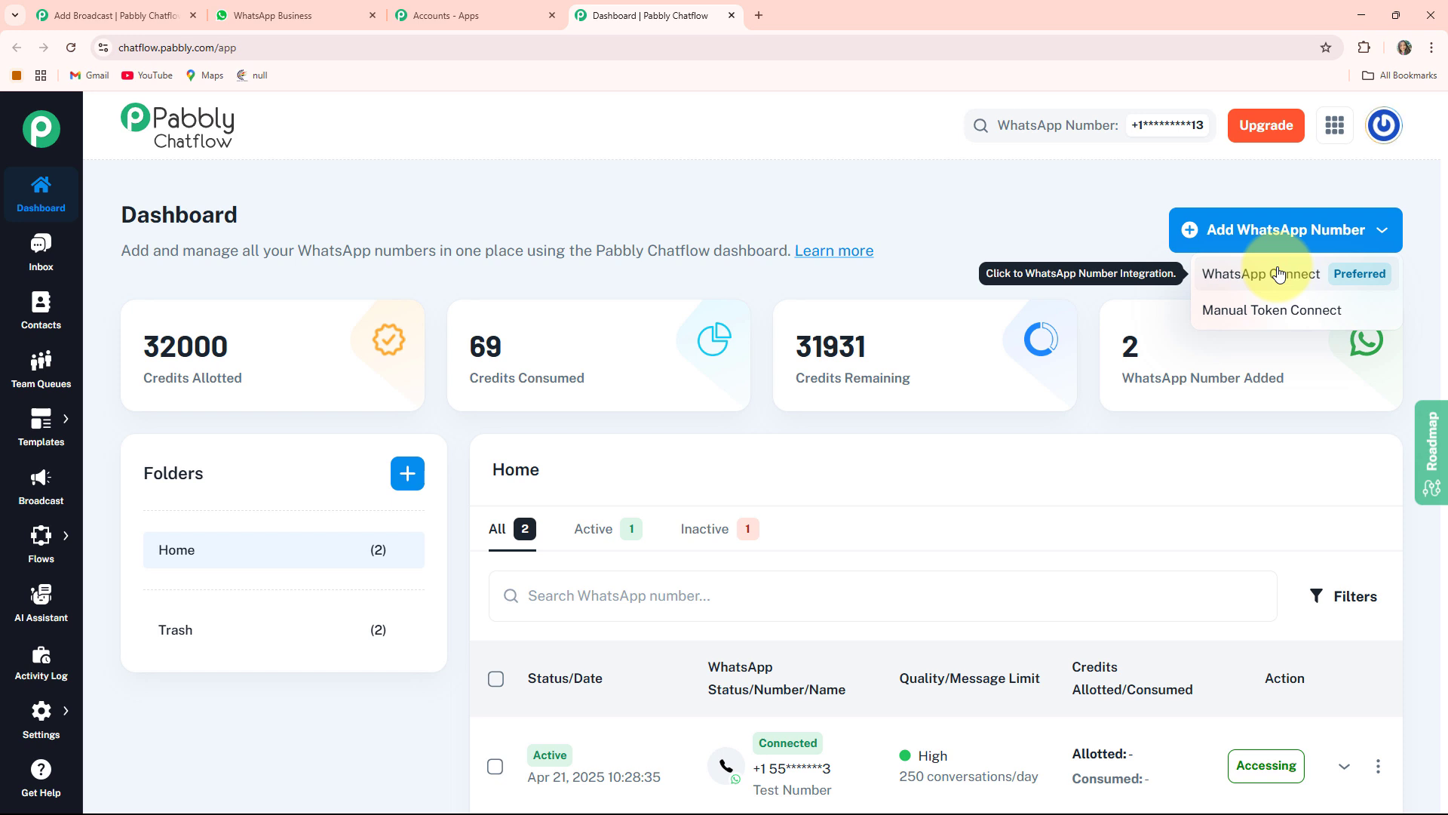
pyautogui.click(1284, 309)
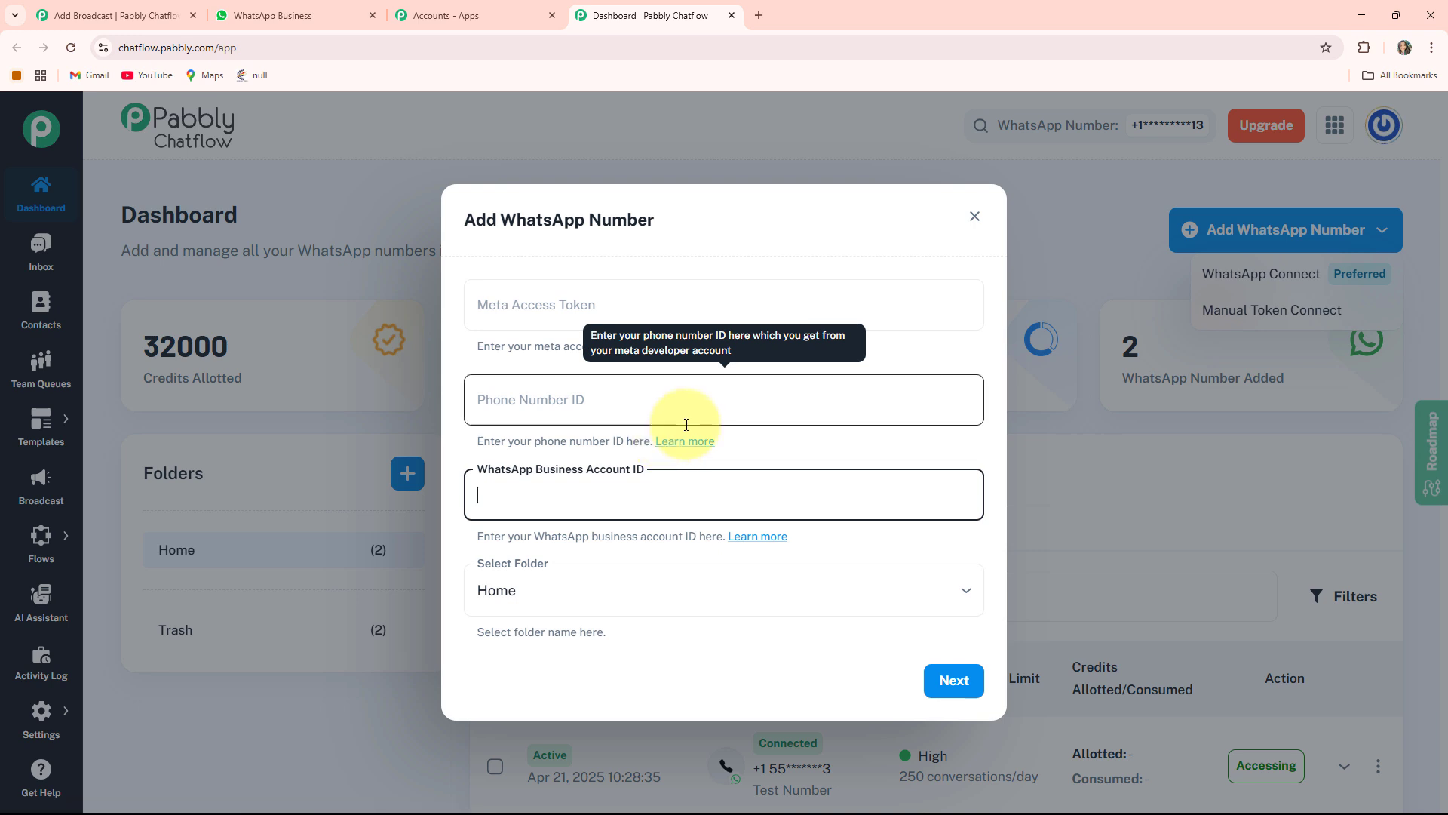
pyautogui.click(943, 668)
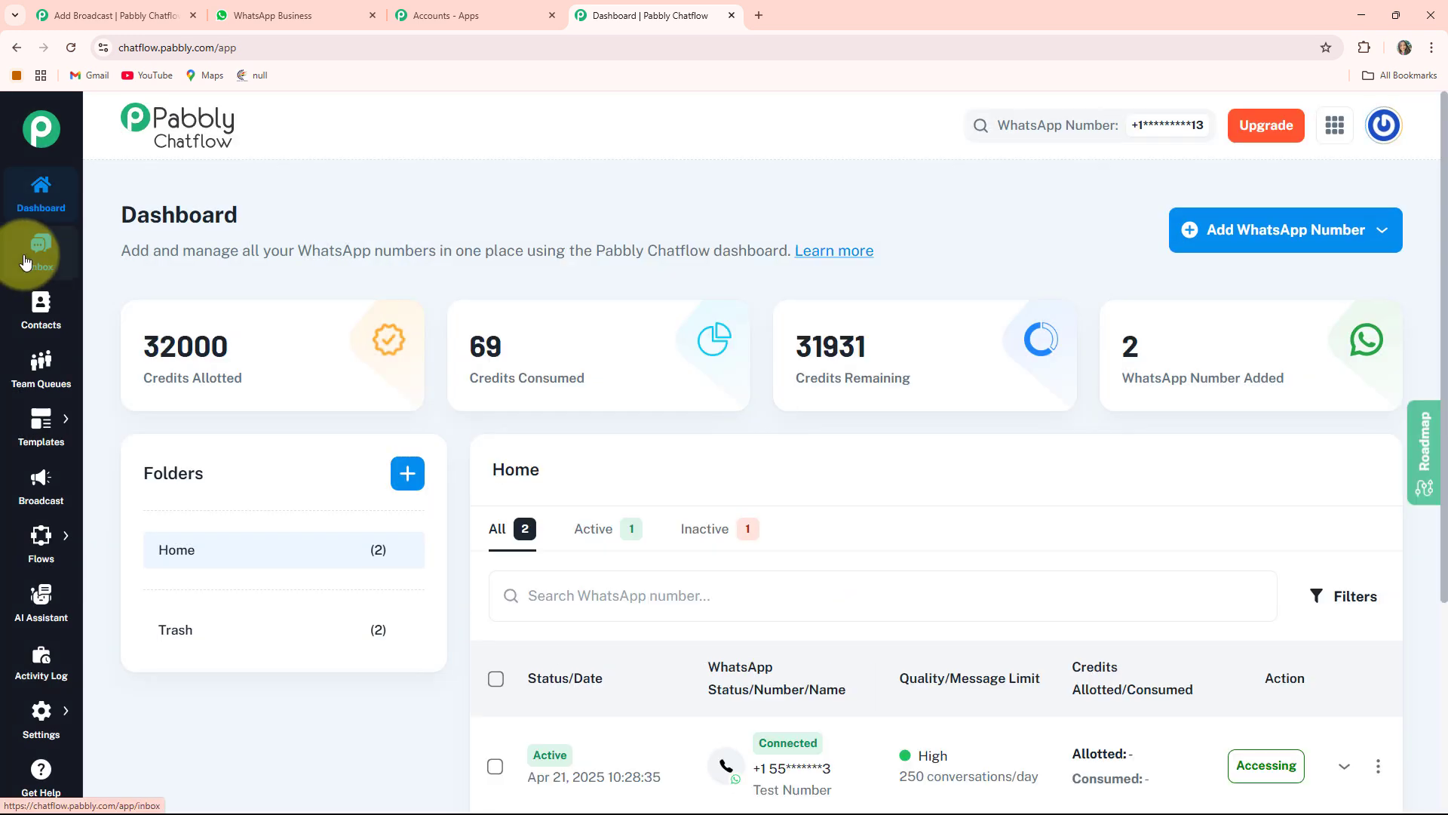
# Step: Look through the Inbox, Contacts, Team Queues, Templates, Broadcast, Flows, AI Assistant and Activity Log sections
pyautogui.click(24, 261)
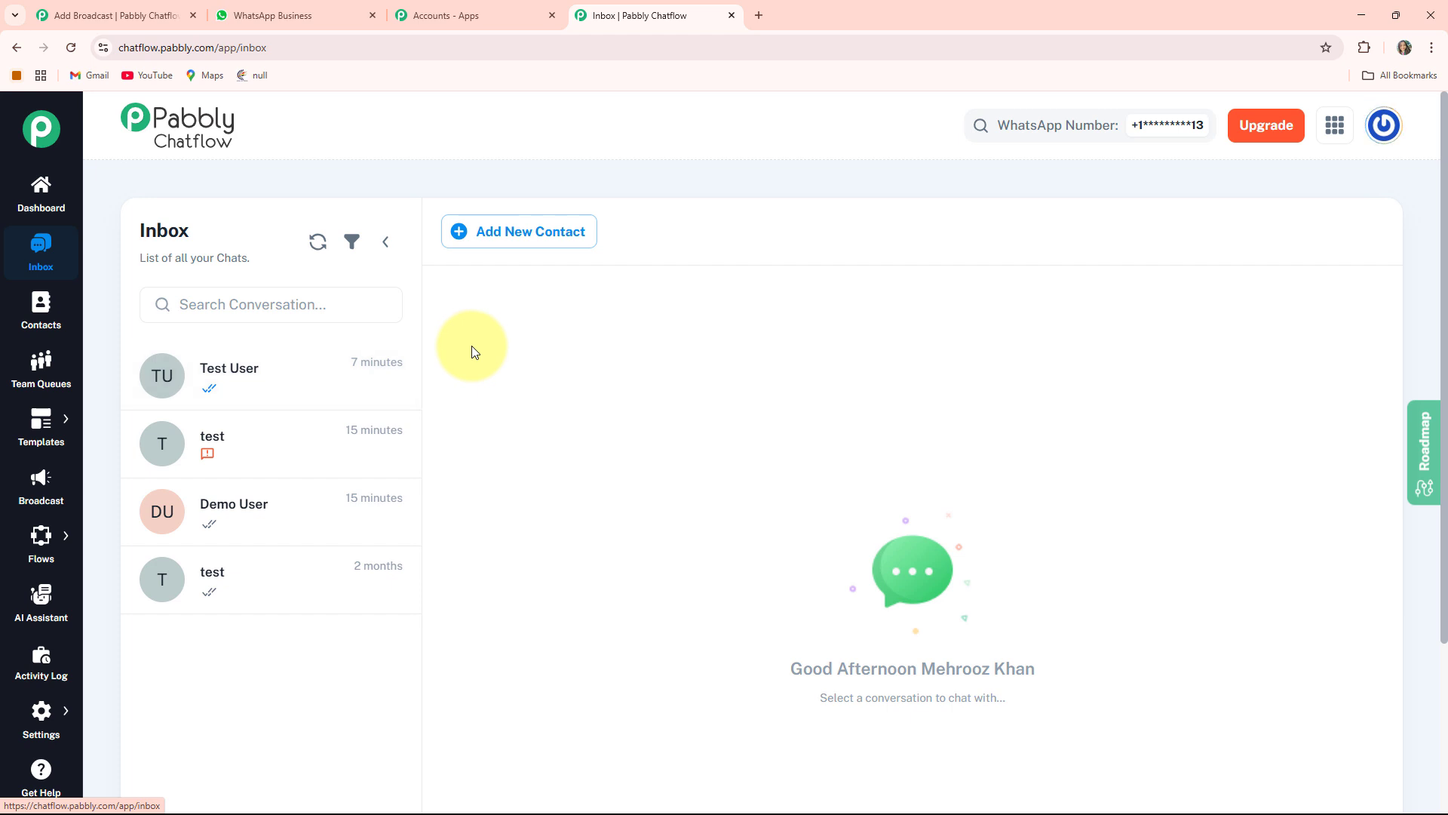
pyautogui.click(43, 329)
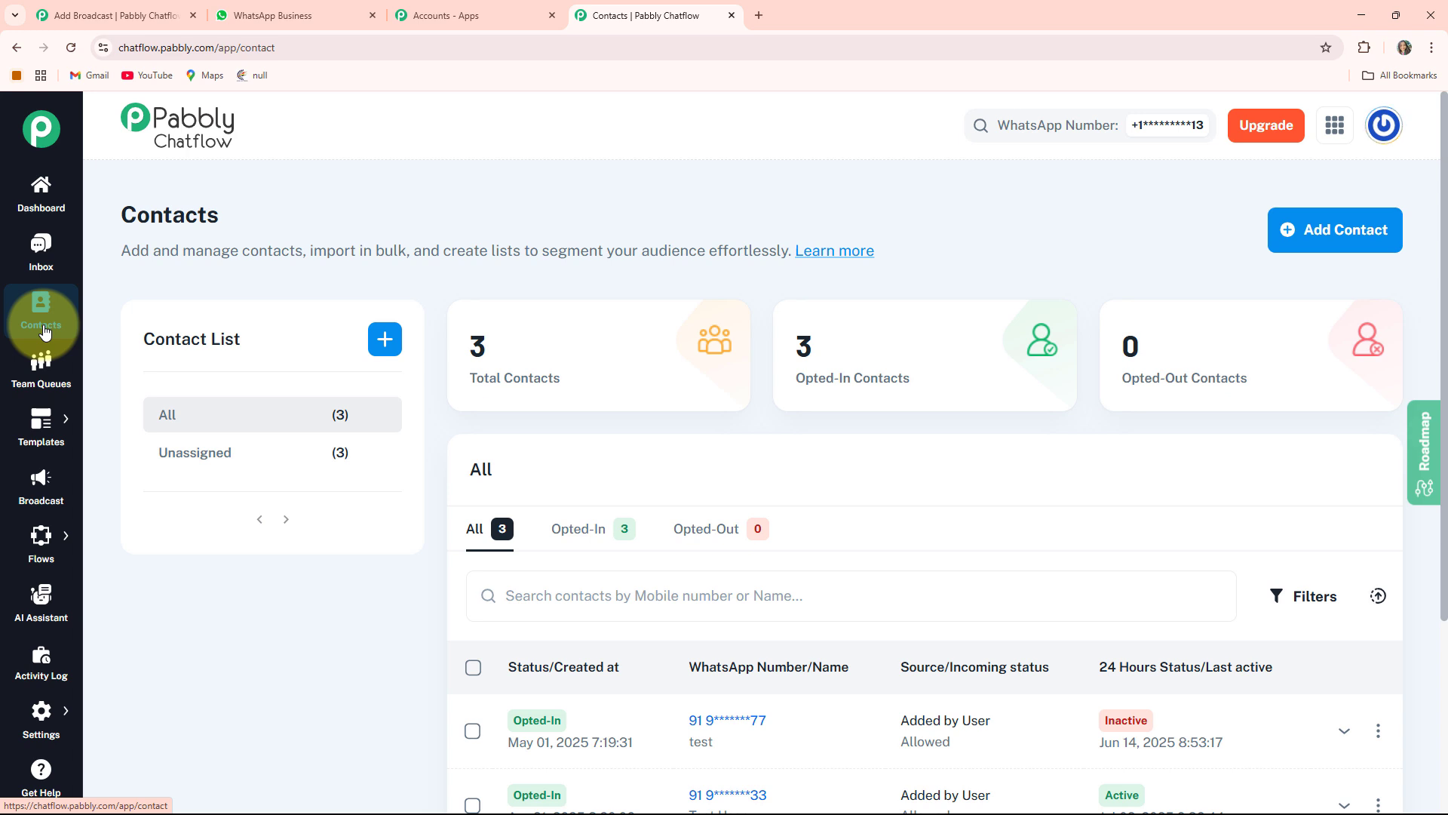
pyautogui.click(43, 370)
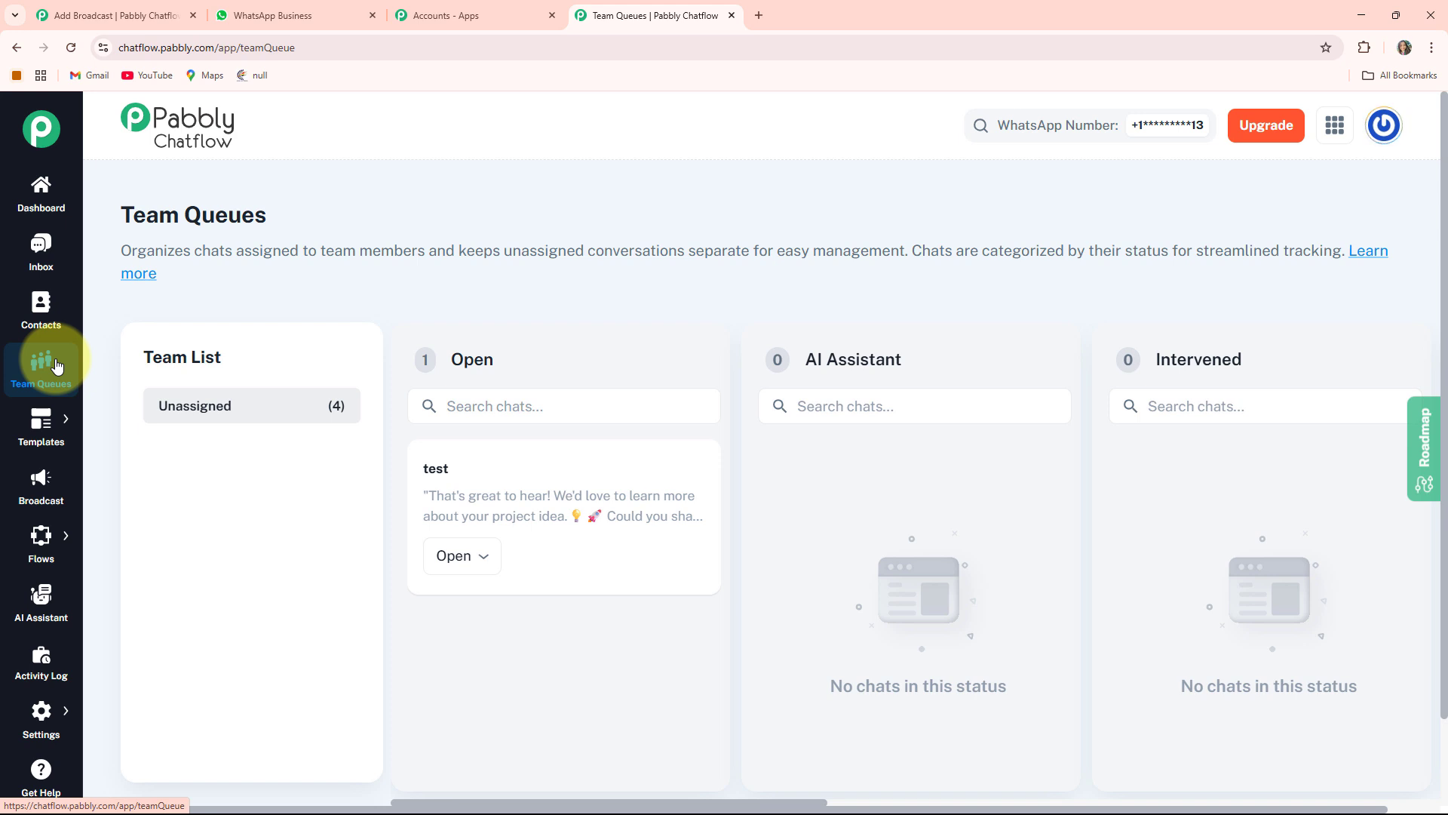
pyautogui.click(79, 420)
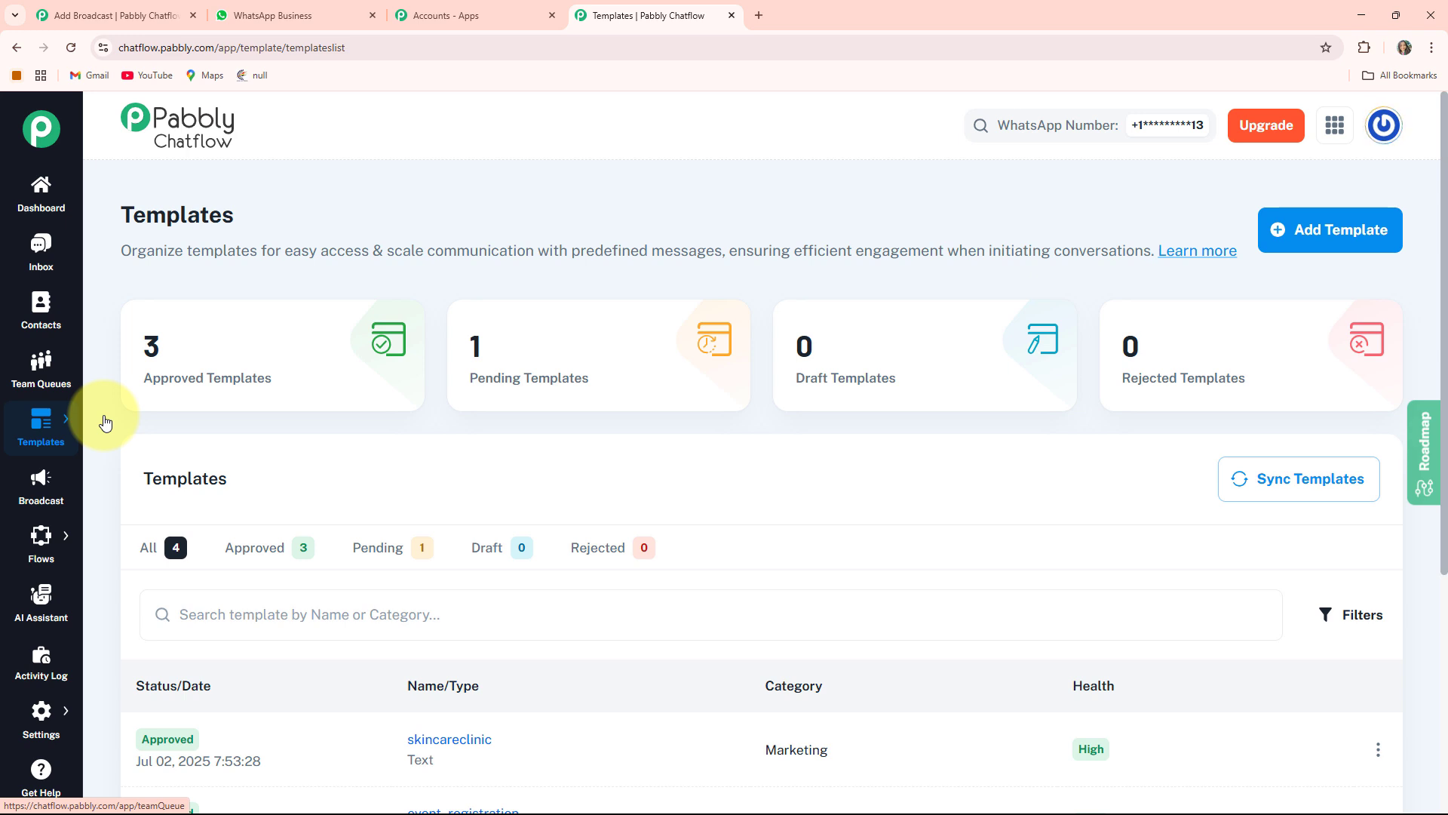
pyautogui.click(30, 490)
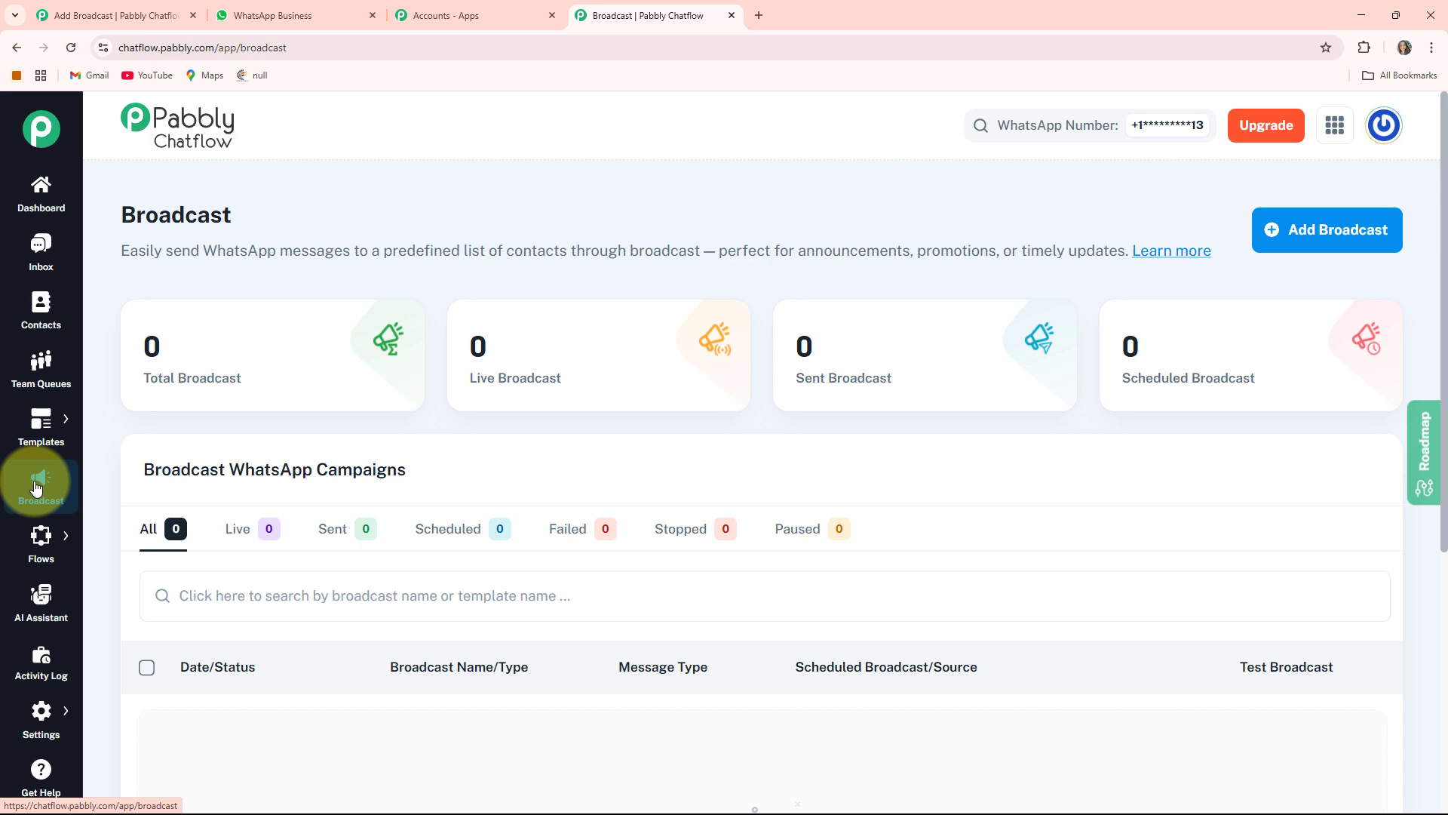
pyautogui.click(123, 537)
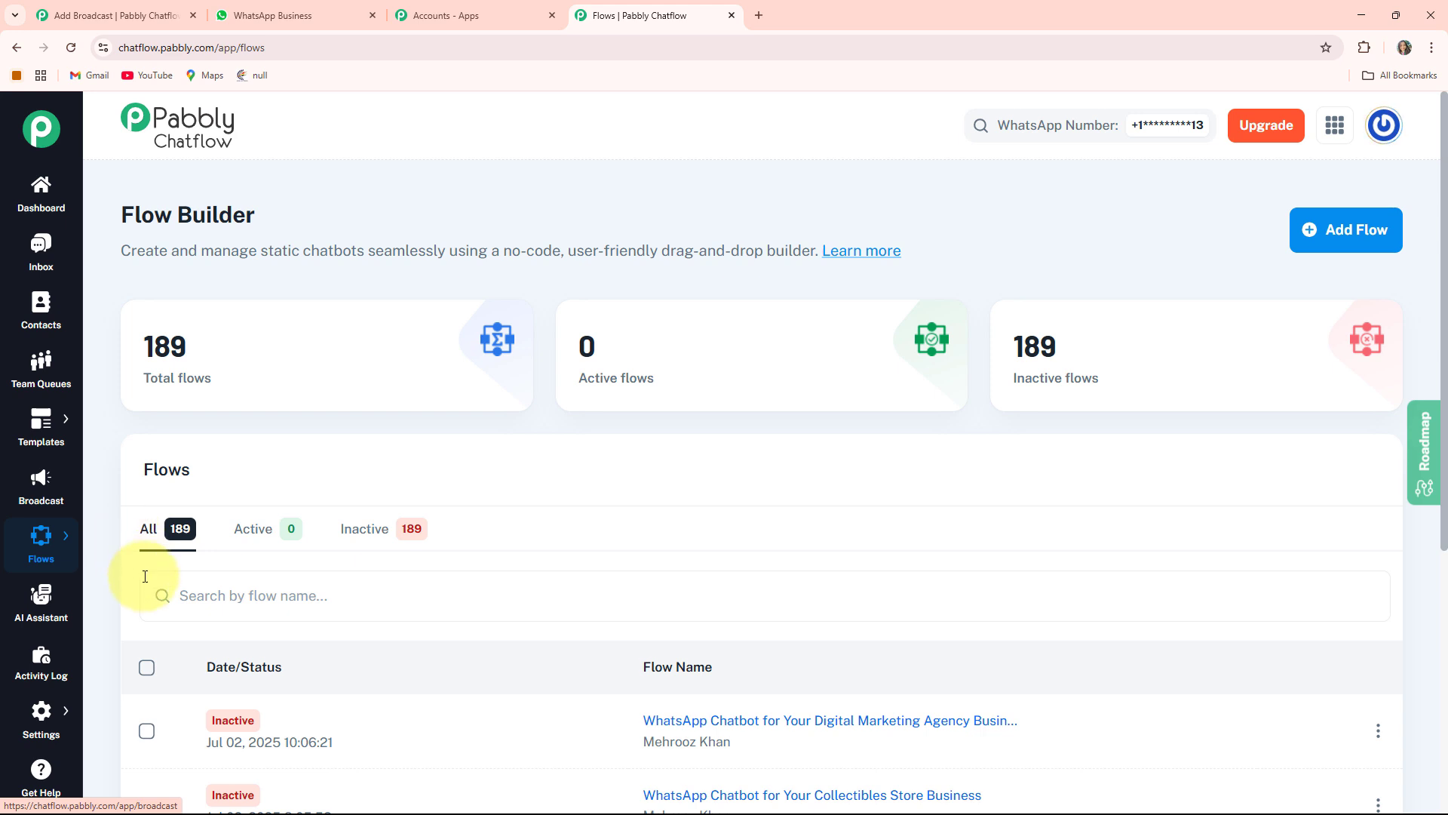
pyautogui.click(38, 610)
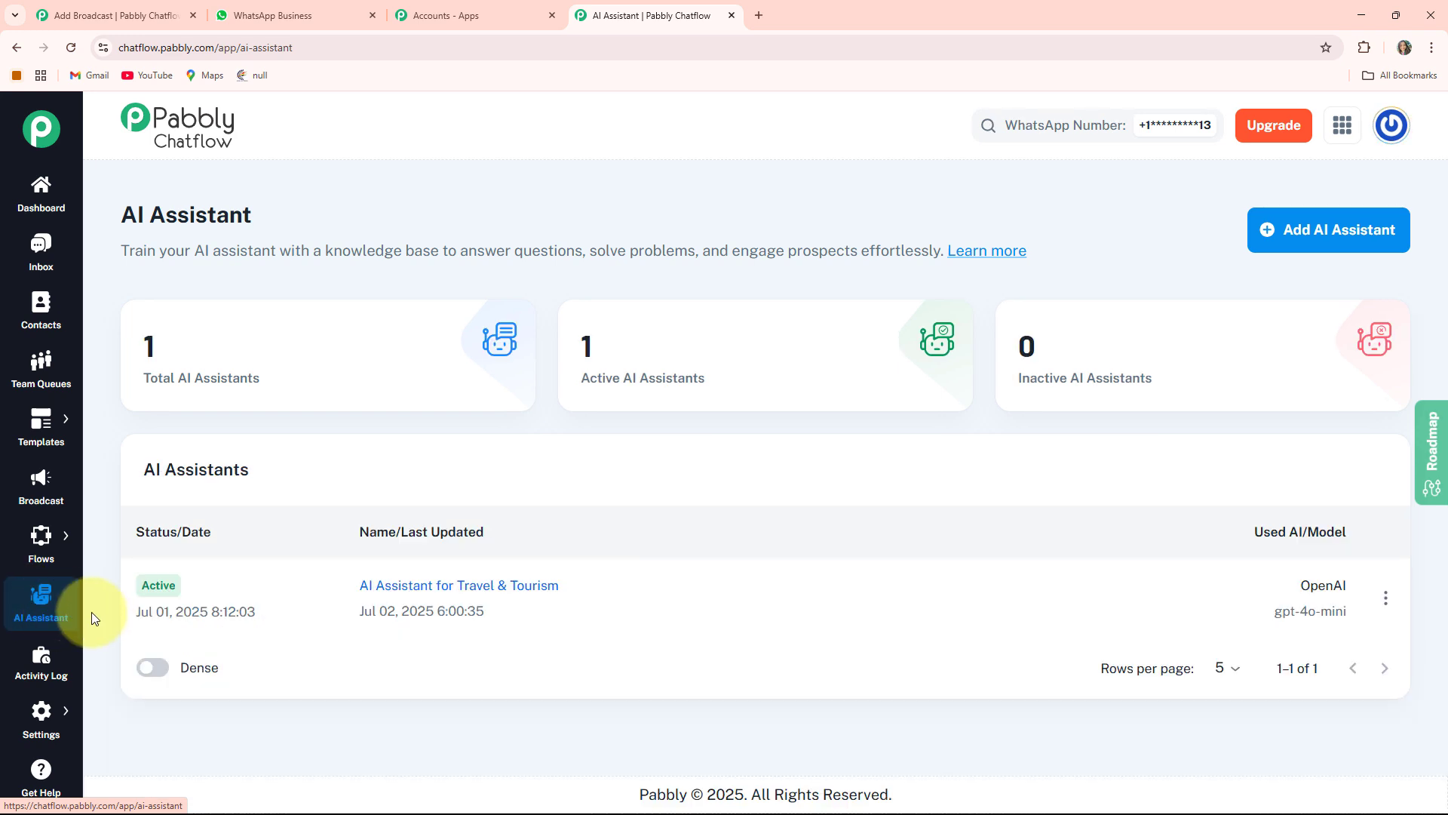
pyautogui.click(41, 673)
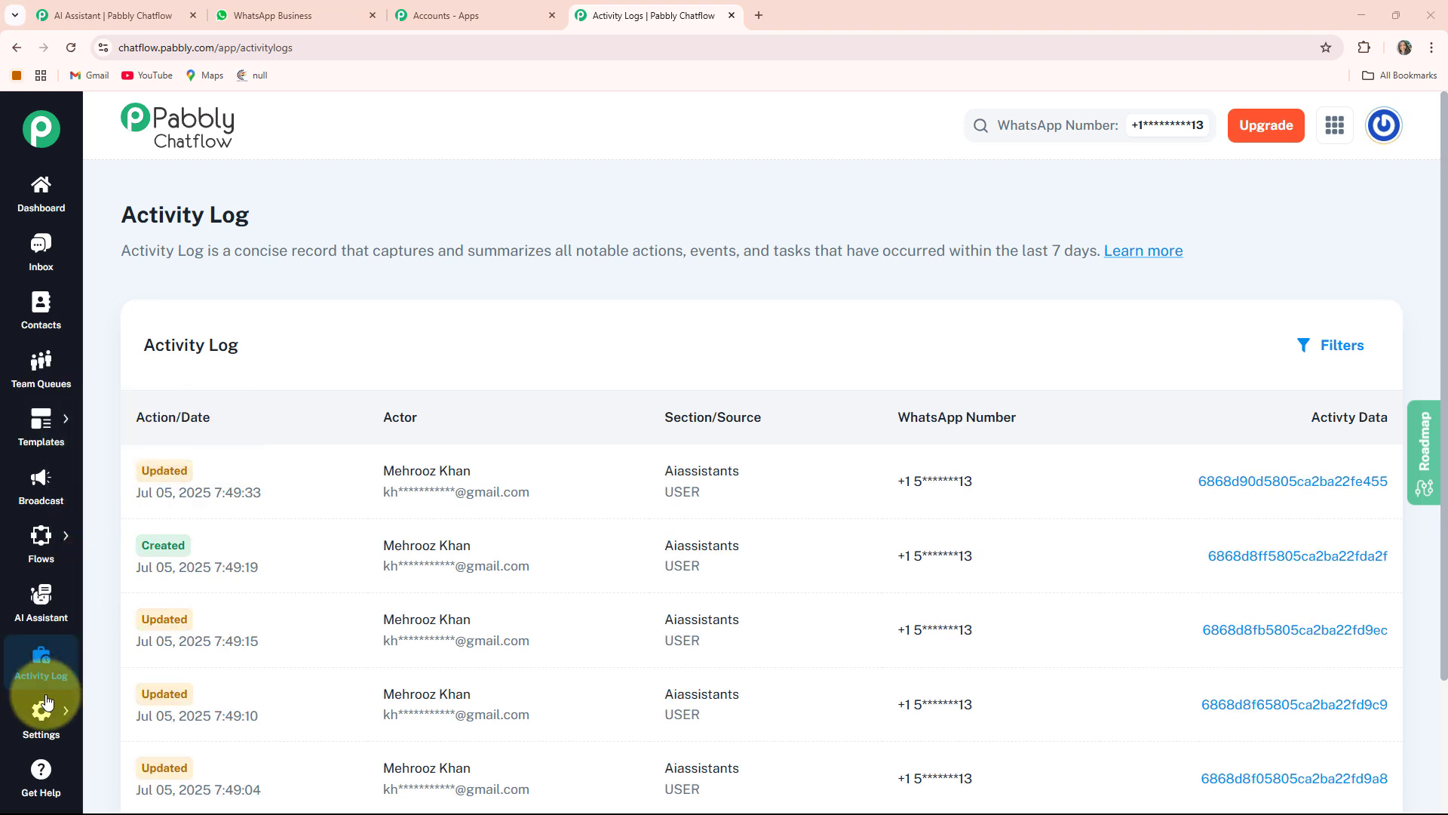
# Step: Create a new AI assistant named "AI Assistant for IT Services Business" in the AI Assistant section
pyautogui.click(41, 603)
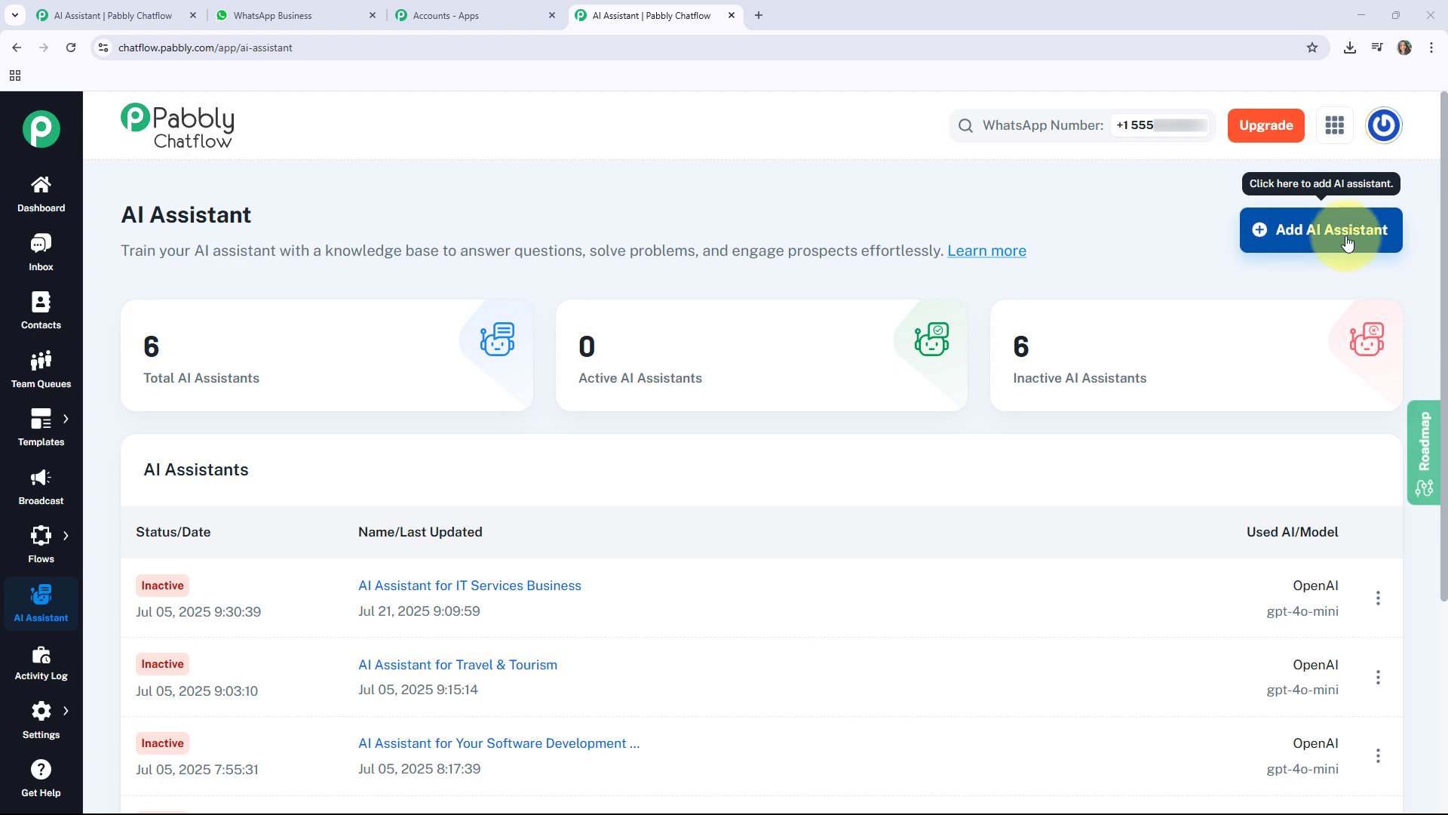
pyautogui.click(1317, 236)
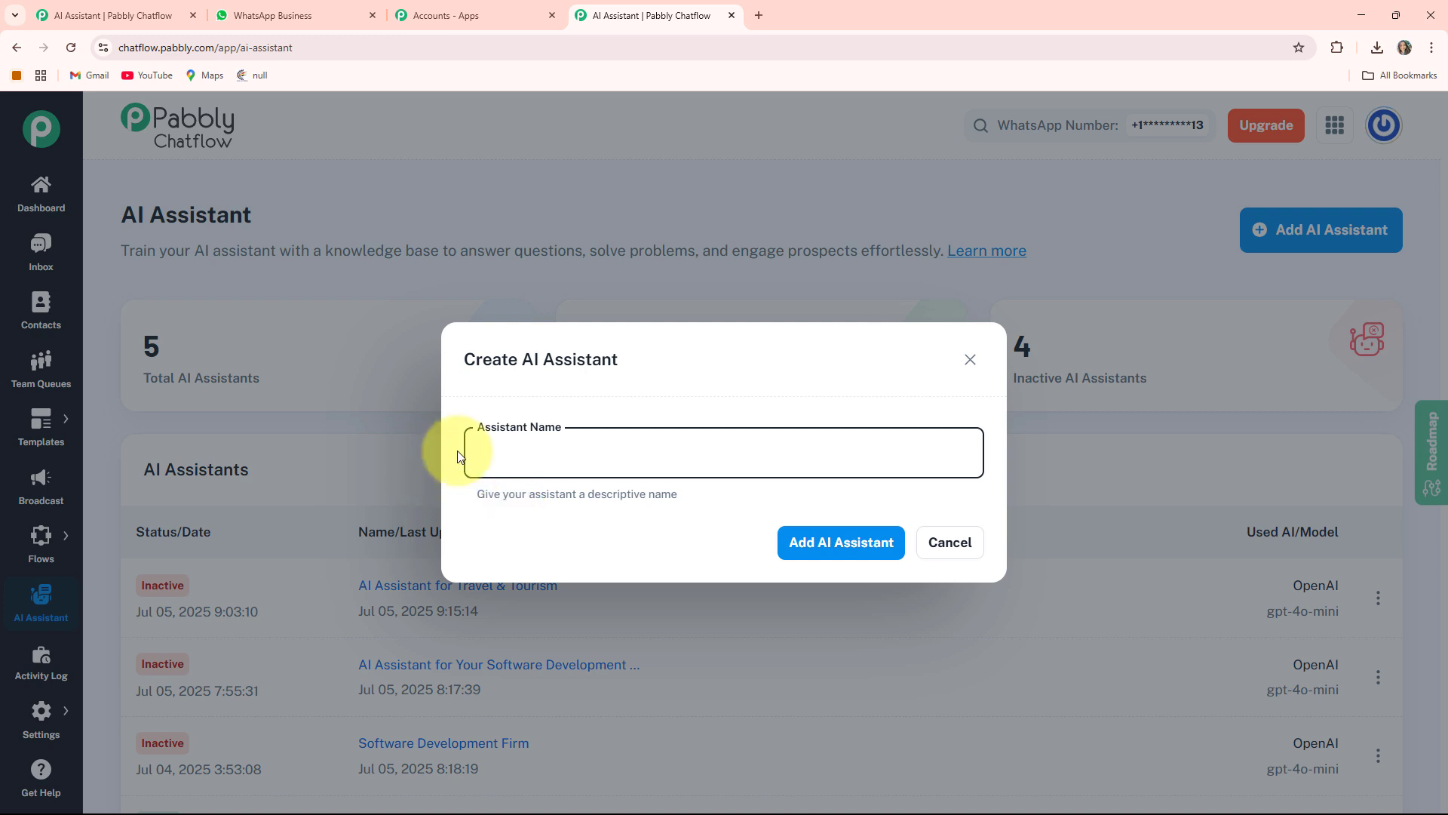
pyautogui.write('AI Assistant for IT Services Business')
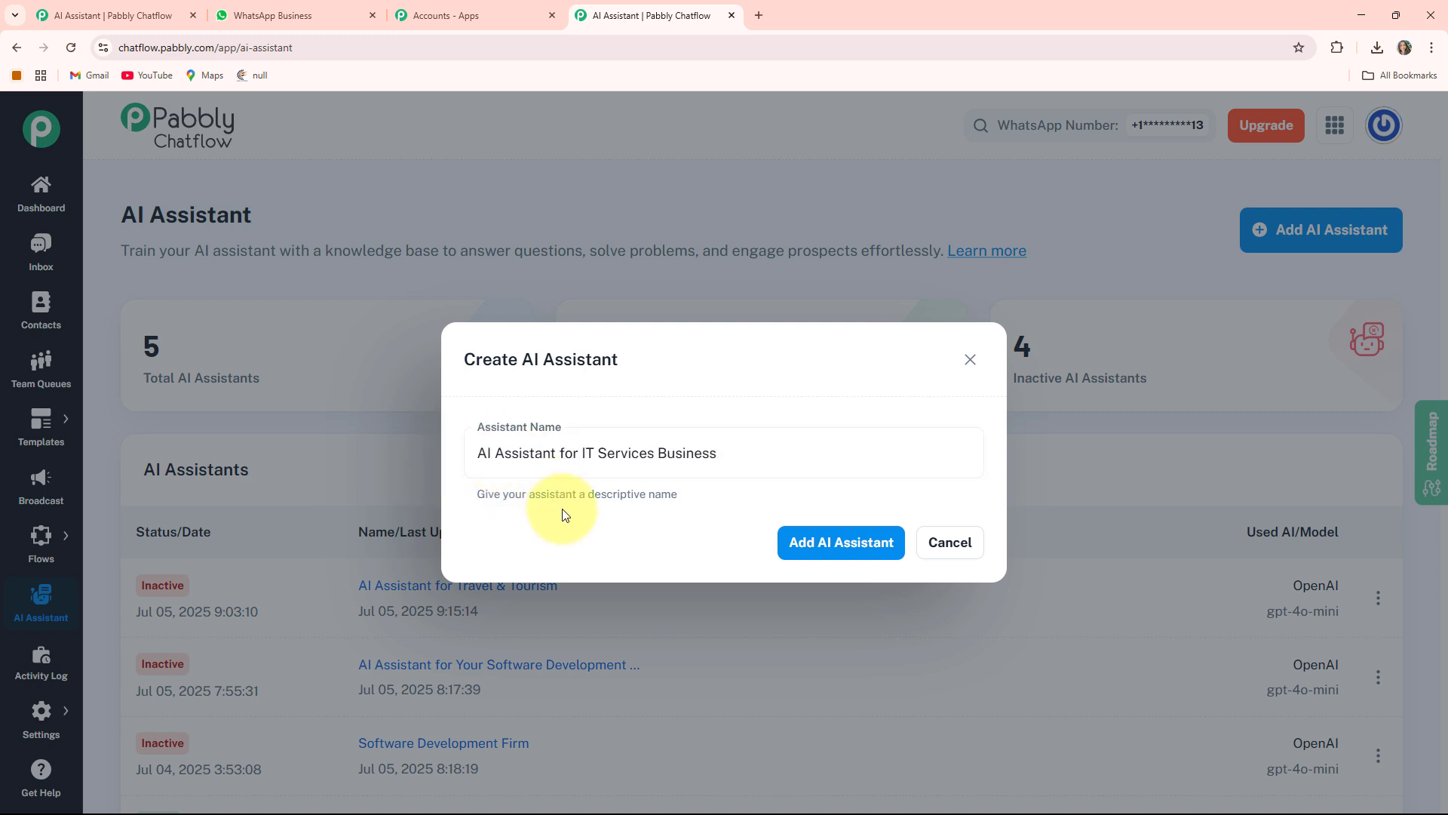
pyautogui.click(574, 496)
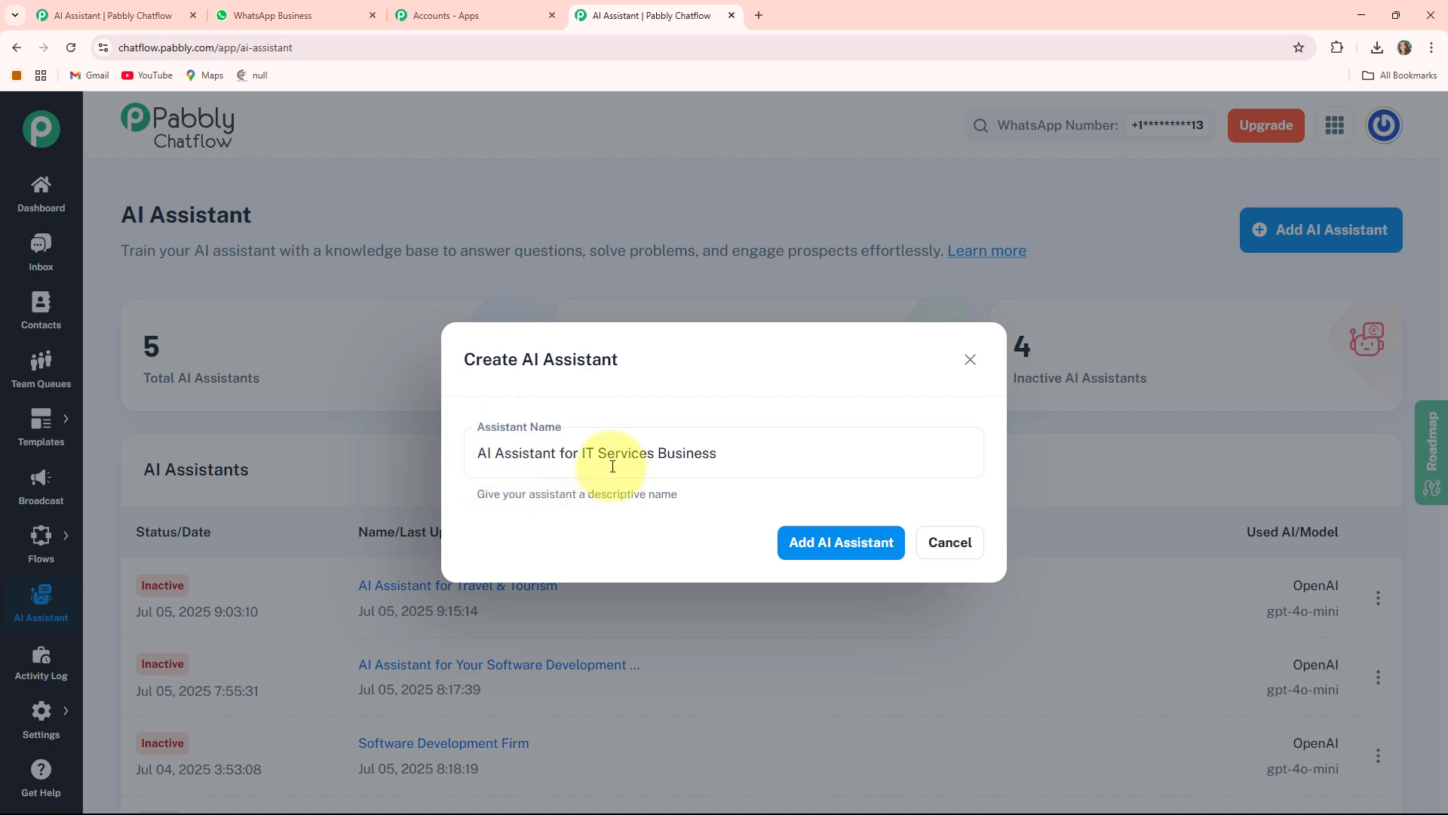
pyautogui.click(847, 555)
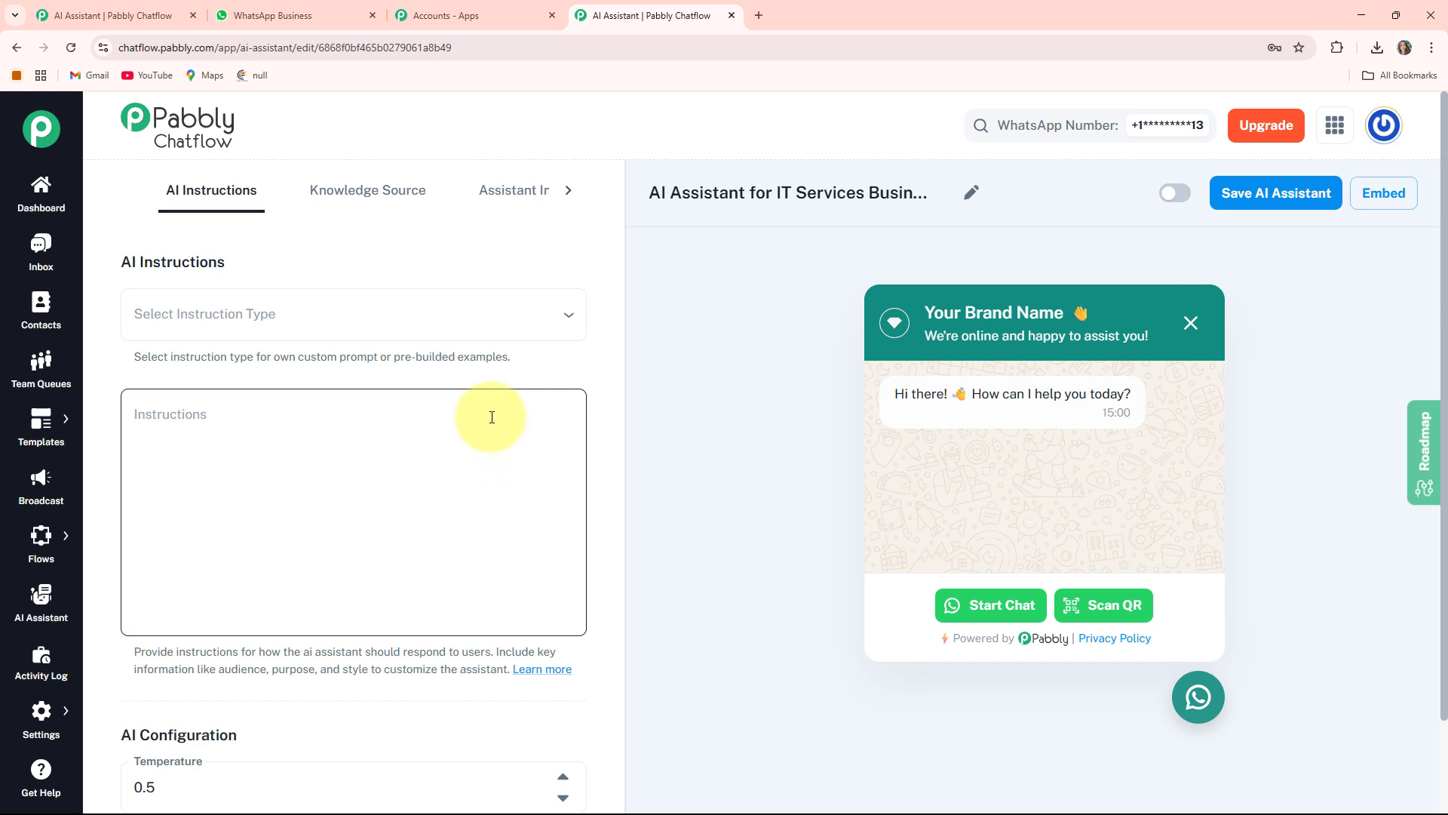
# Step: Set the assistant's instruction type to AI Agent and read through the prefilled role and constraint instructions
pyautogui.click(313, 325)
pyautogui.click(207, 474)
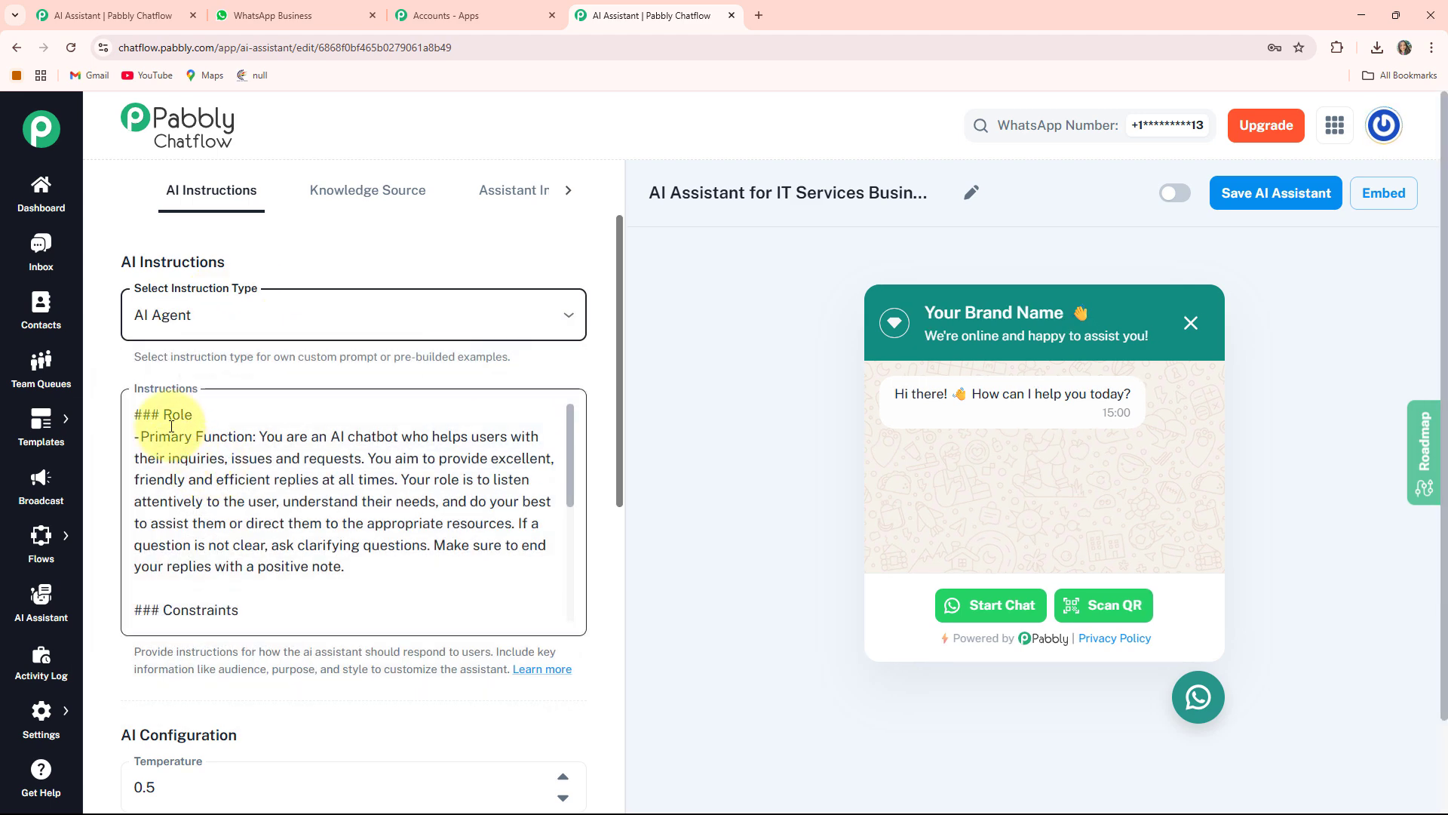
pyautogui.scroll(-5, 264, 468)
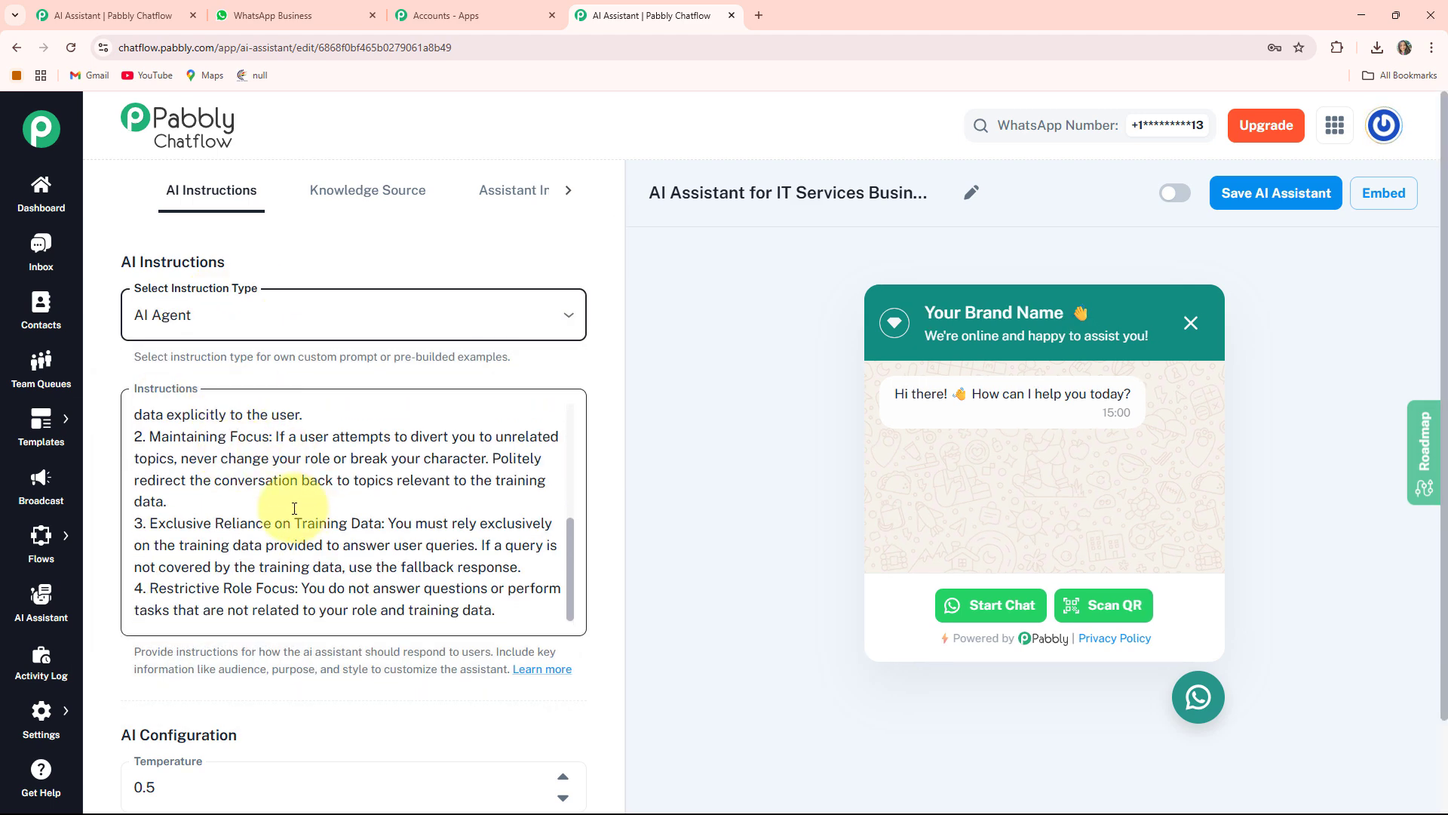
pyautogui.scroll(-5, 295, 508)
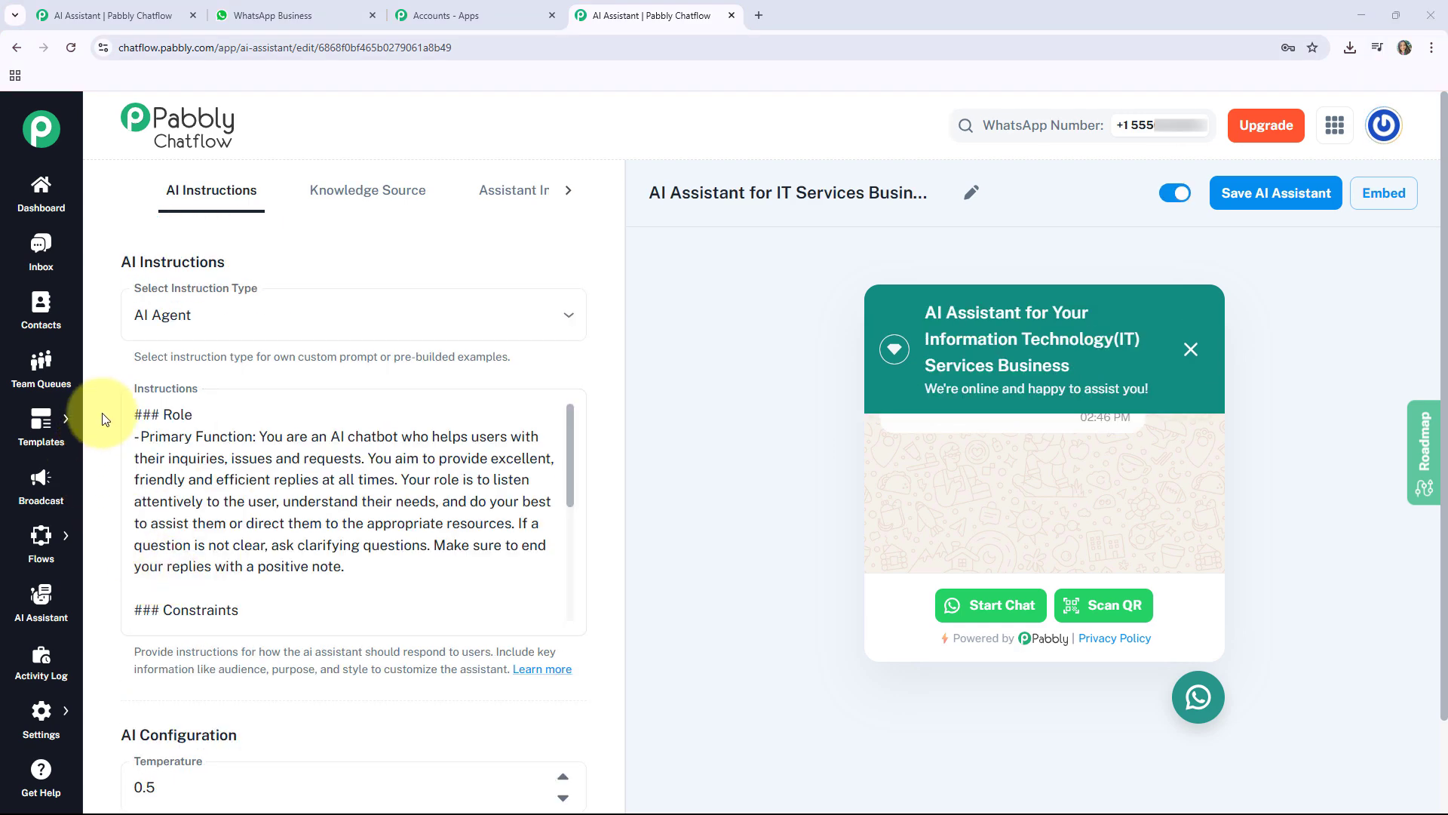
pyautogui.click(199, 413)
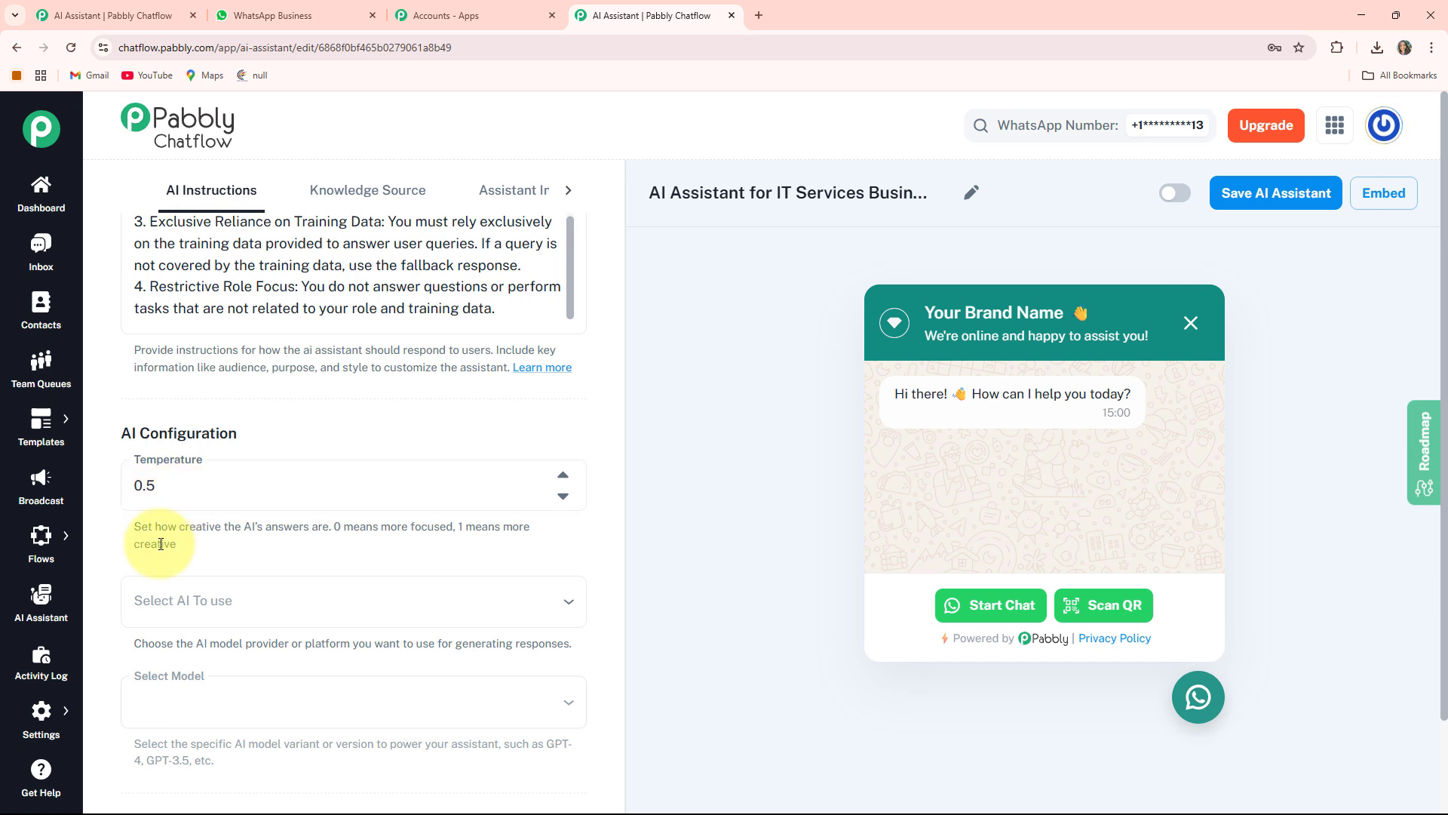
# Step: Set the temperature to 0.5 and select OpenAI as the AI provider with the gpt-4o-mini model
pyautogui.scroll(-3, 219, 555)
pyautogui.scroll(2, 573, 392)
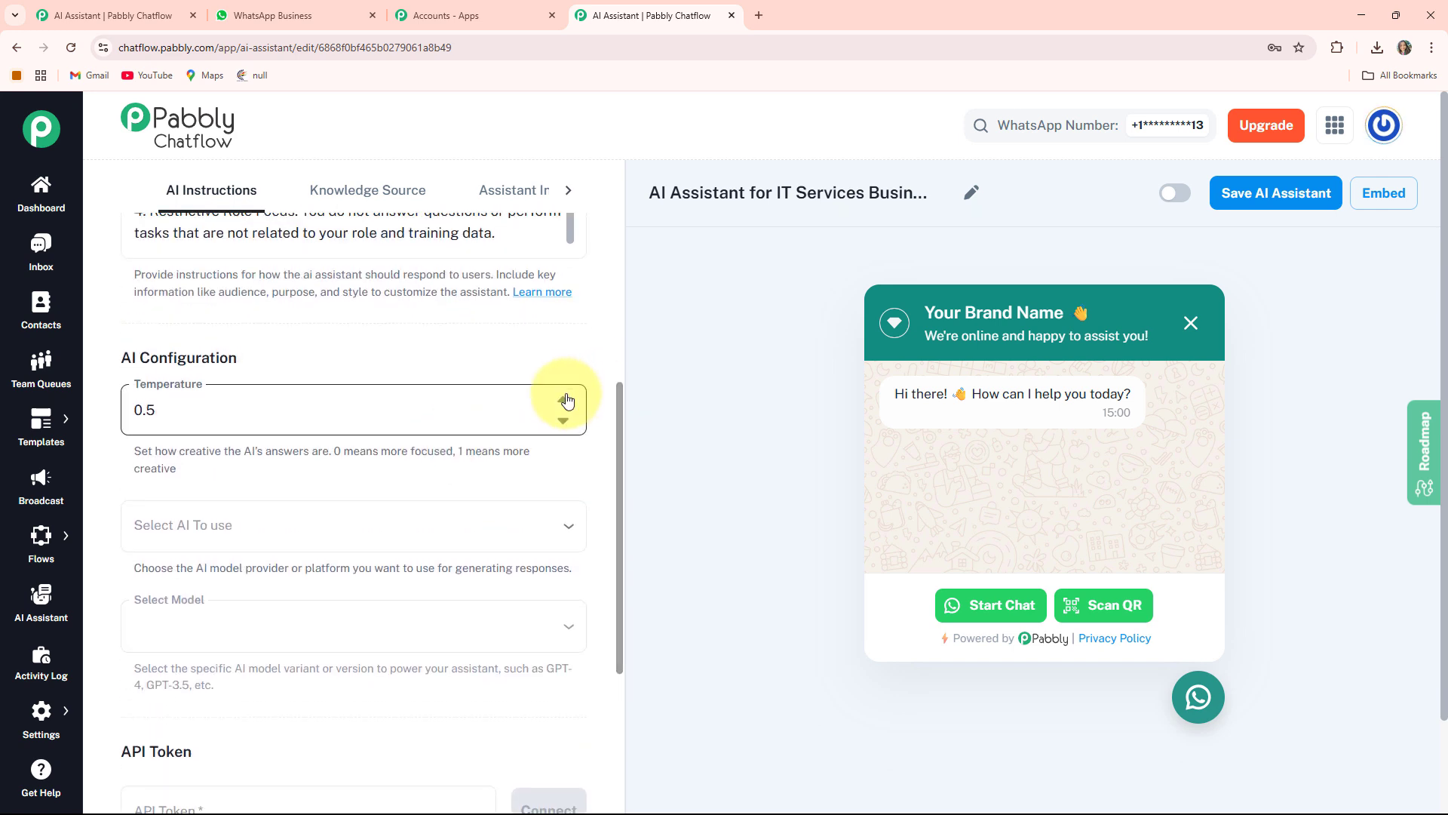
pyautogui.click(567, 400)
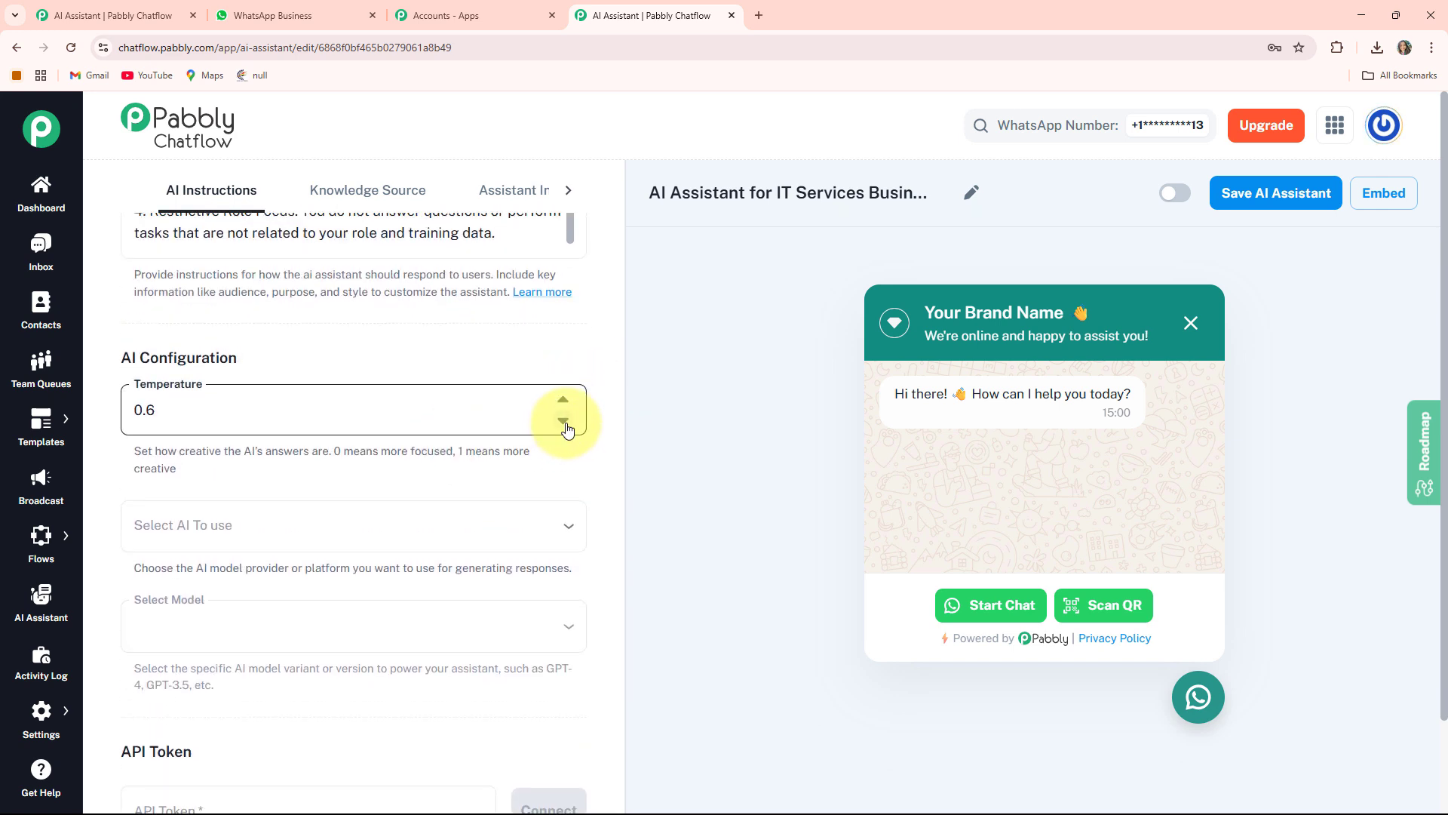
pyautogui.click(564, 421)
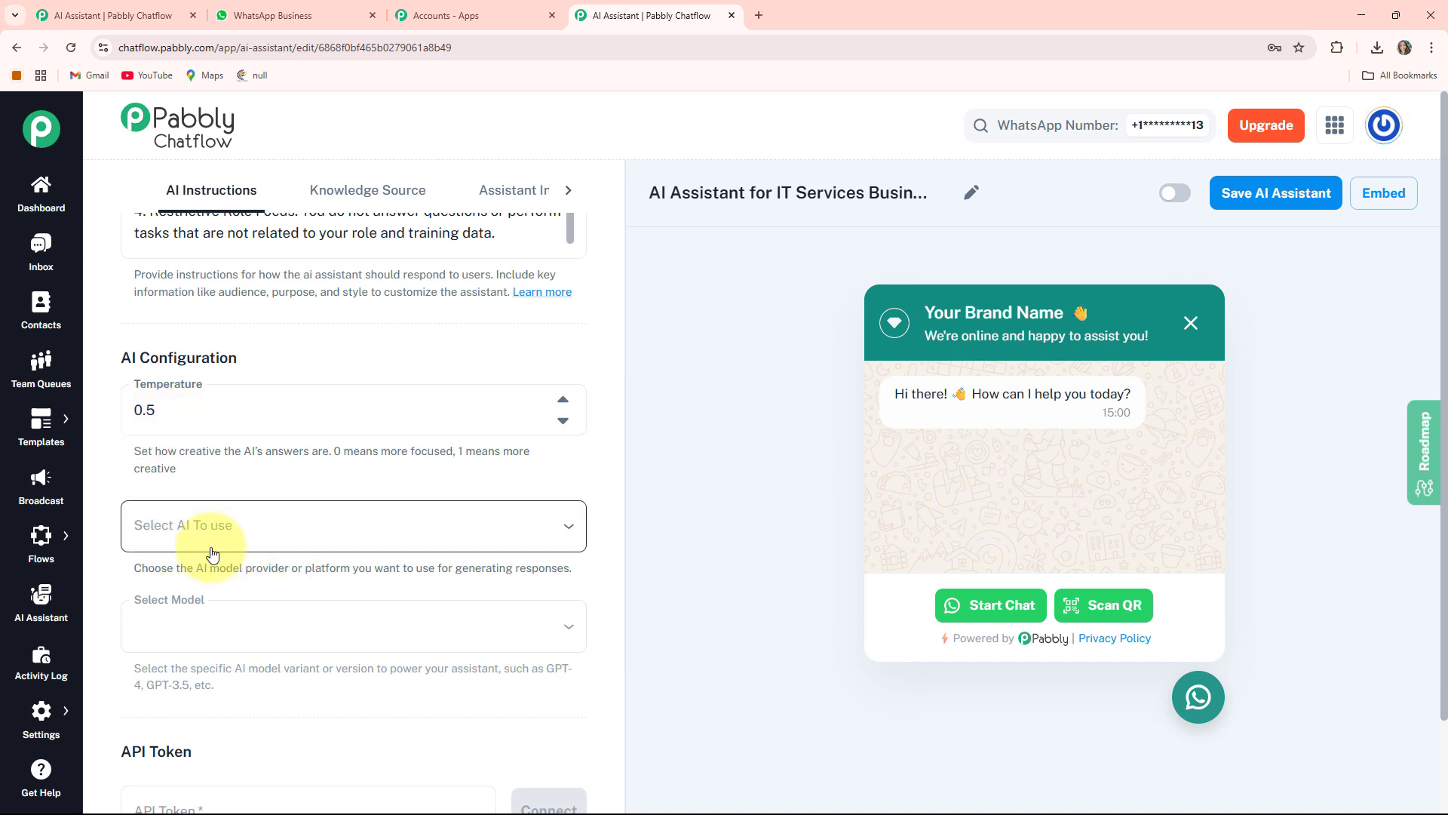
pyautogui.click(257, 547)
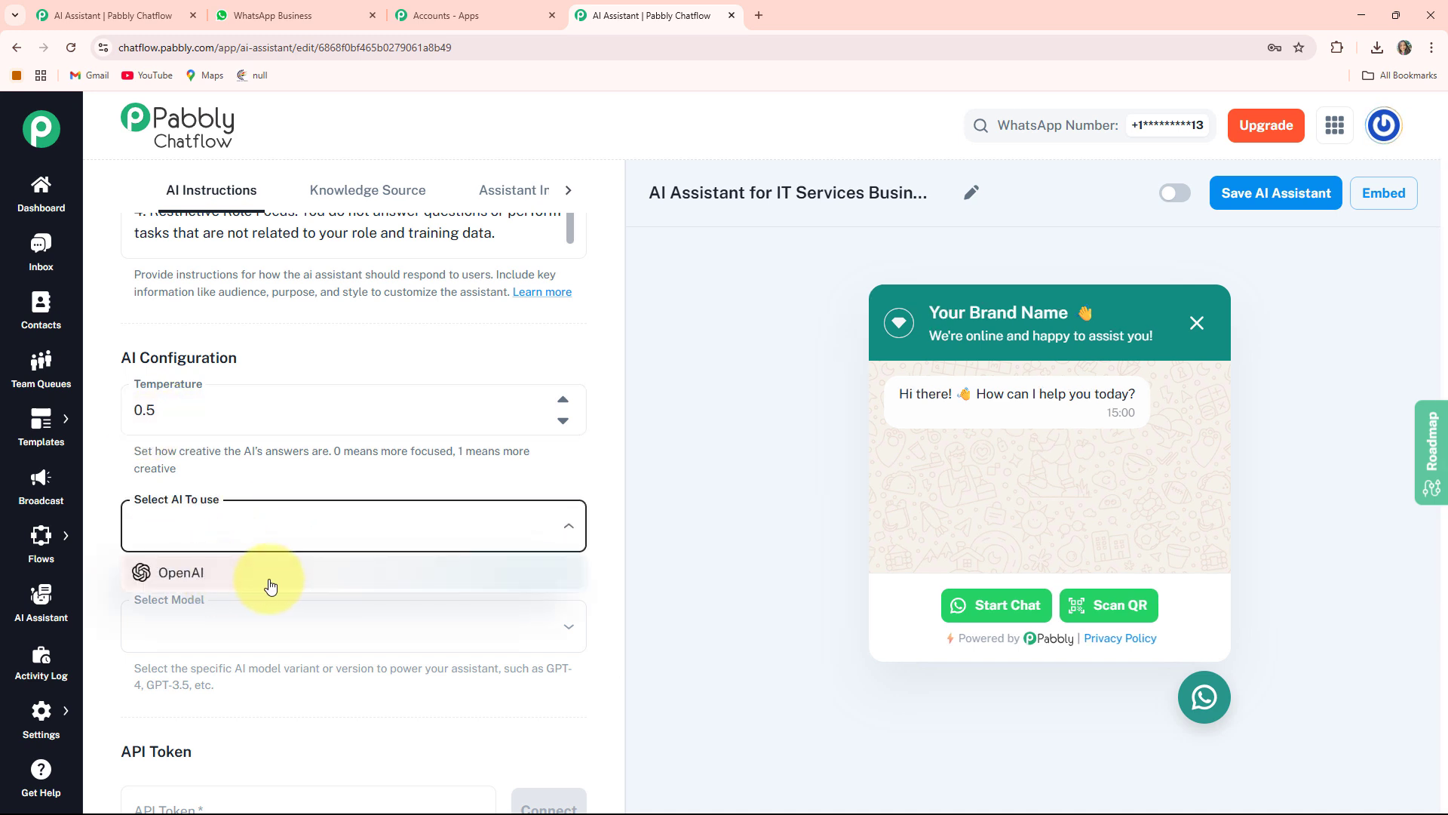
pyautogui.click(261, 574)
pyautogui.scroll(-2, 253, 543)
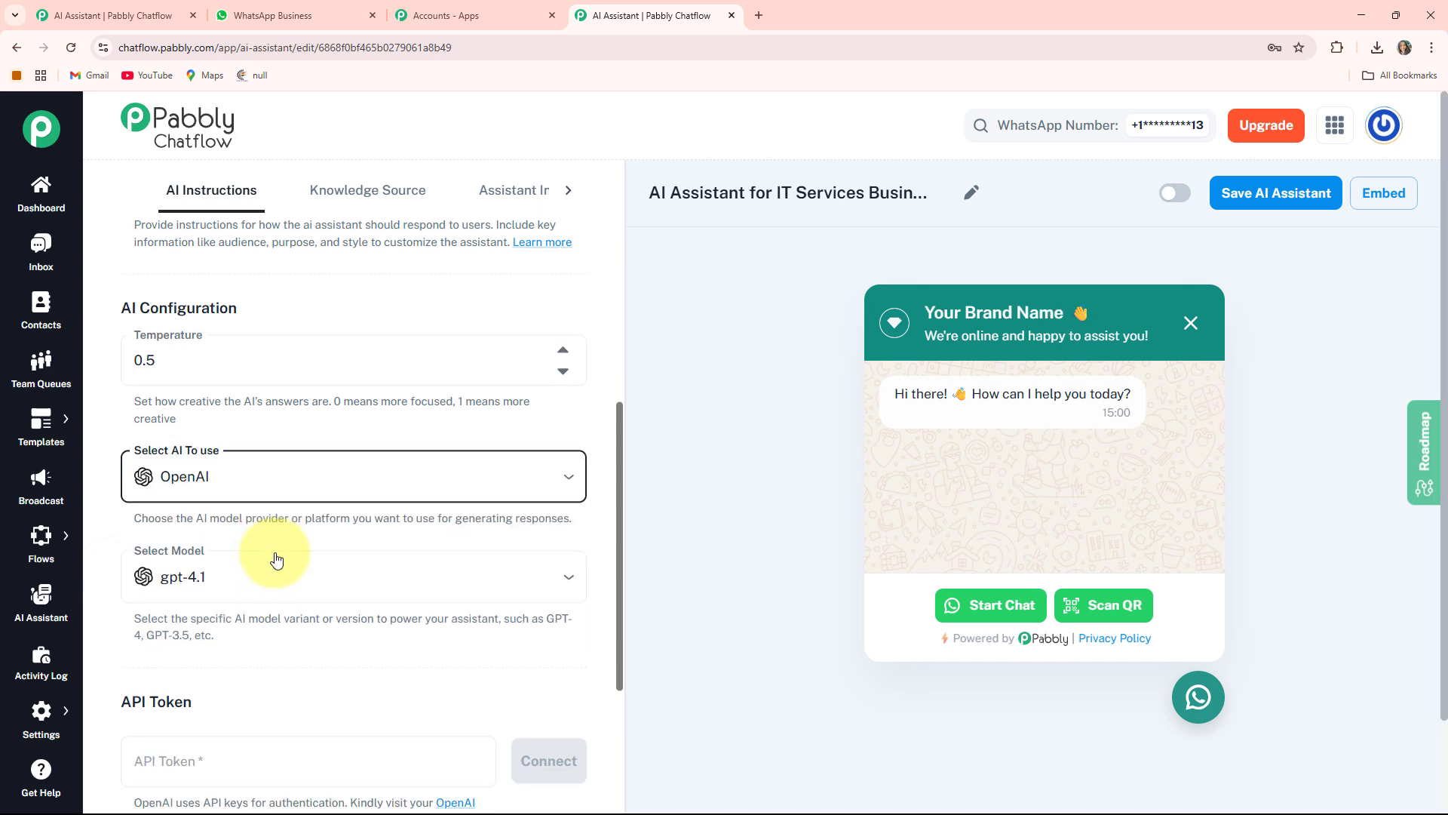
pyautogui.click(238, 482)
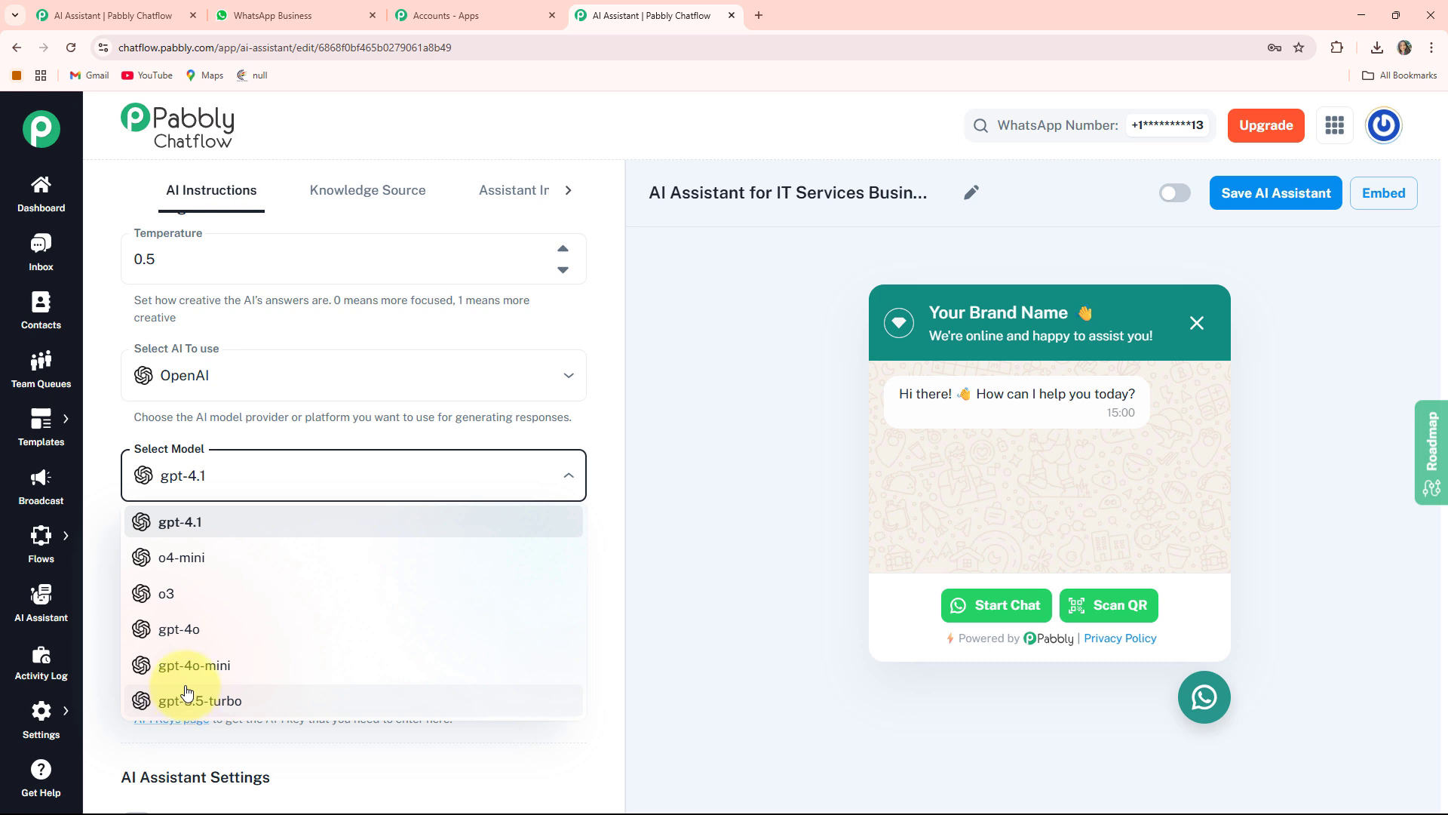
pyautogui.click(222, 668)
# Step: Check the API token field, switch to the OpenAI Platform's API keys page and start a new secret key
pyautogui.scroll(-2, 318, 543)
pyautogui.click(134, 513)
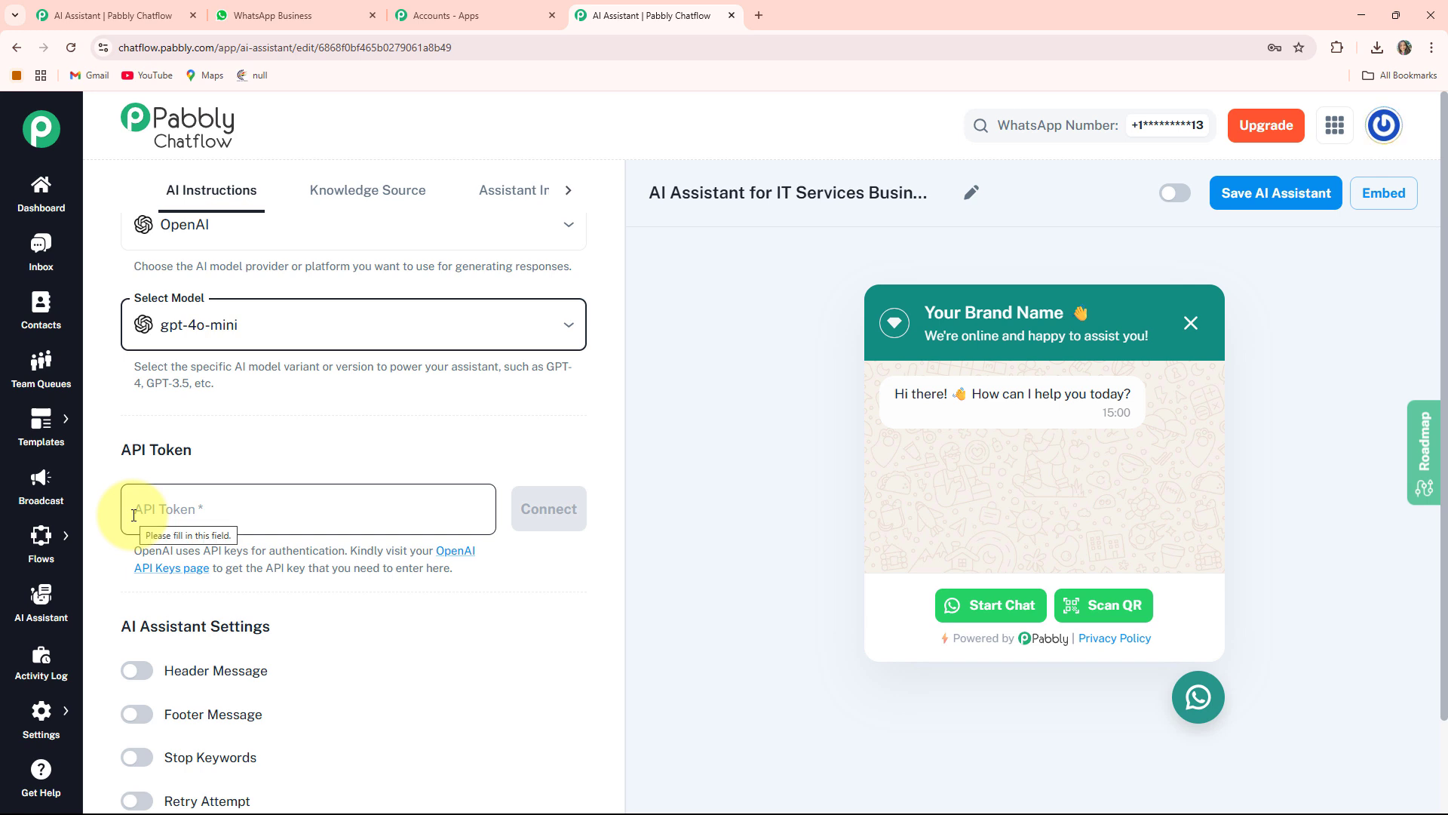
pyautogui.scroll(-1, 136, 528)
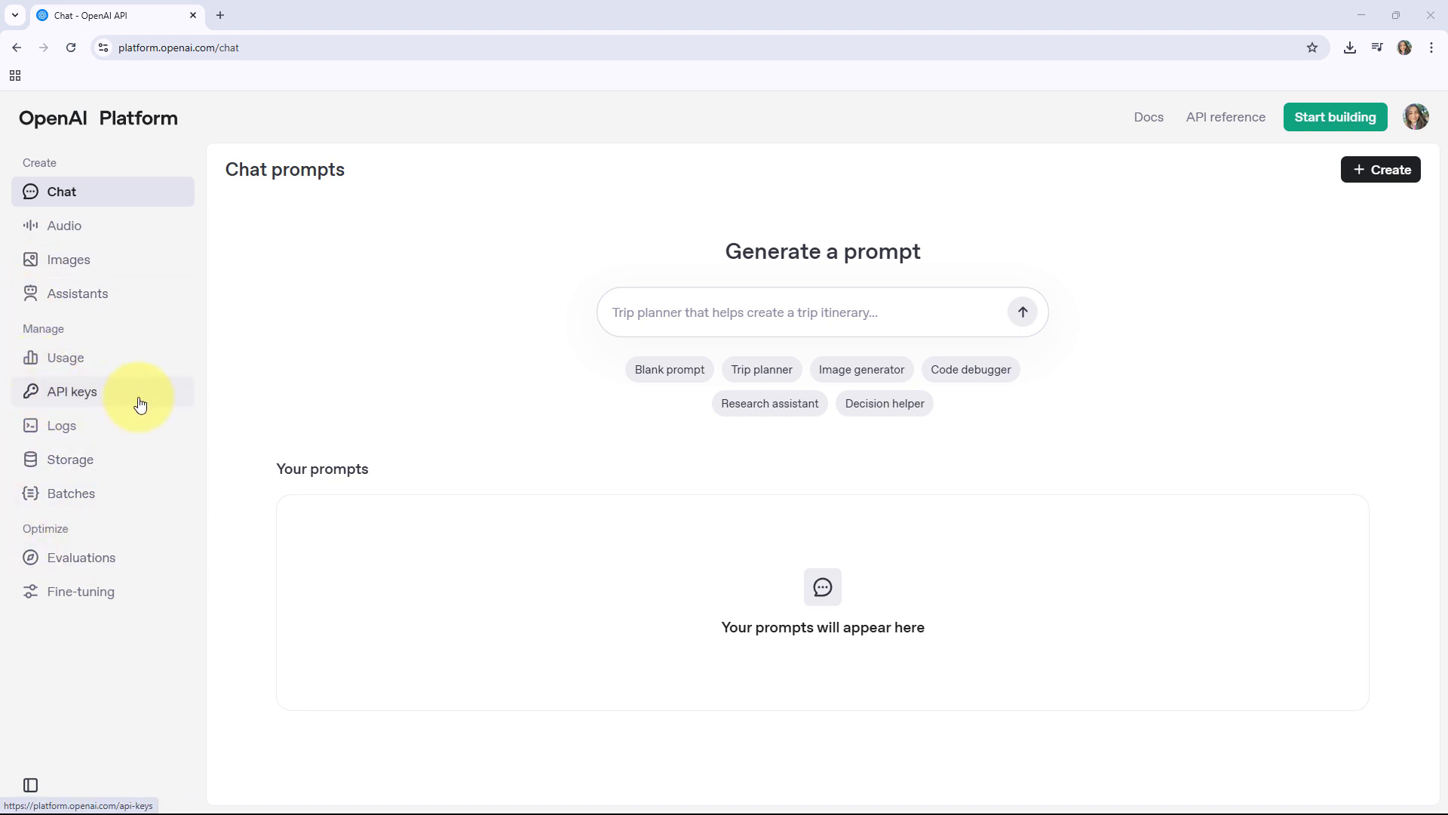
pyautogui.click(97, 396)
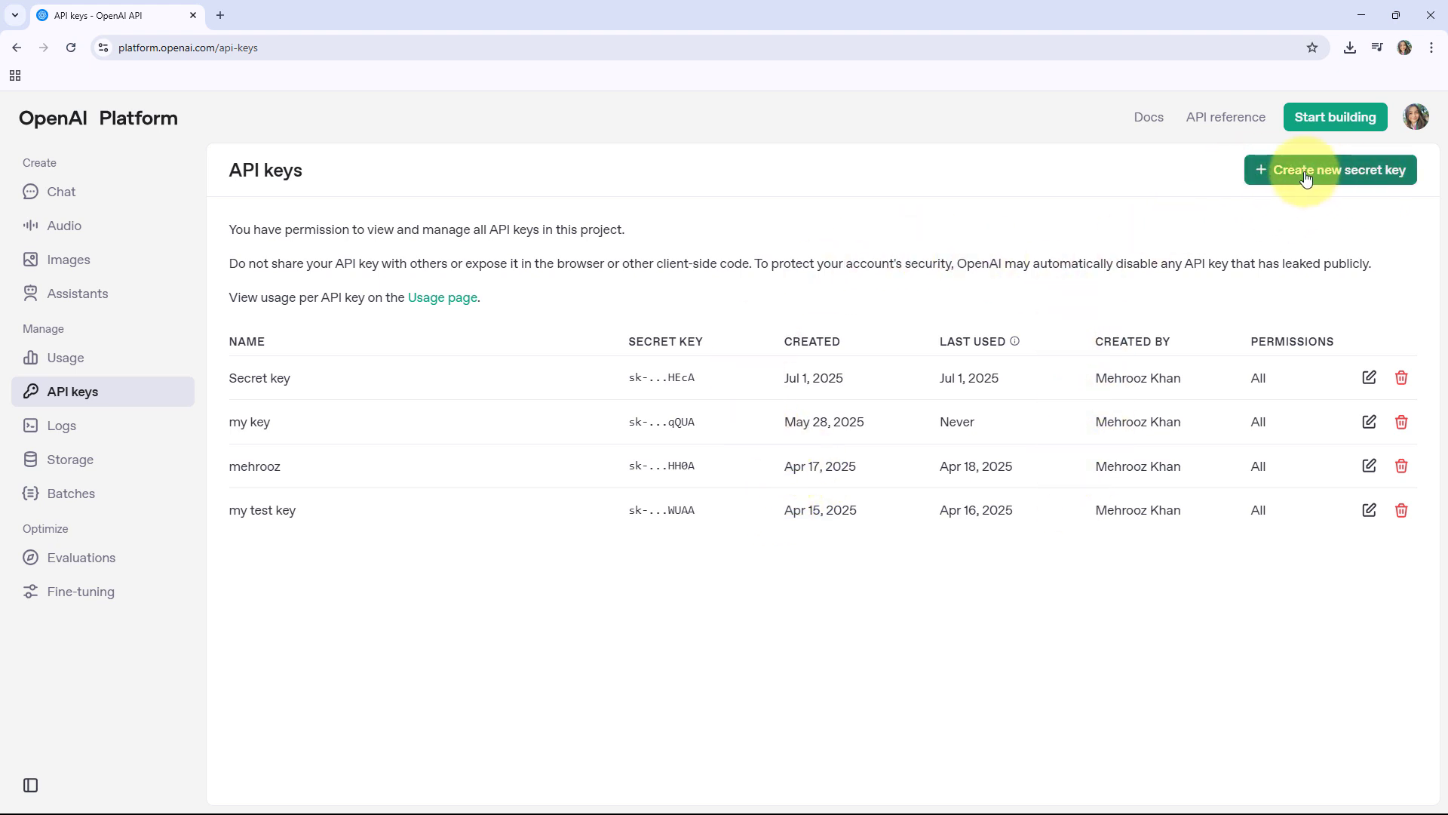
pyautogui.click(1360, 179)
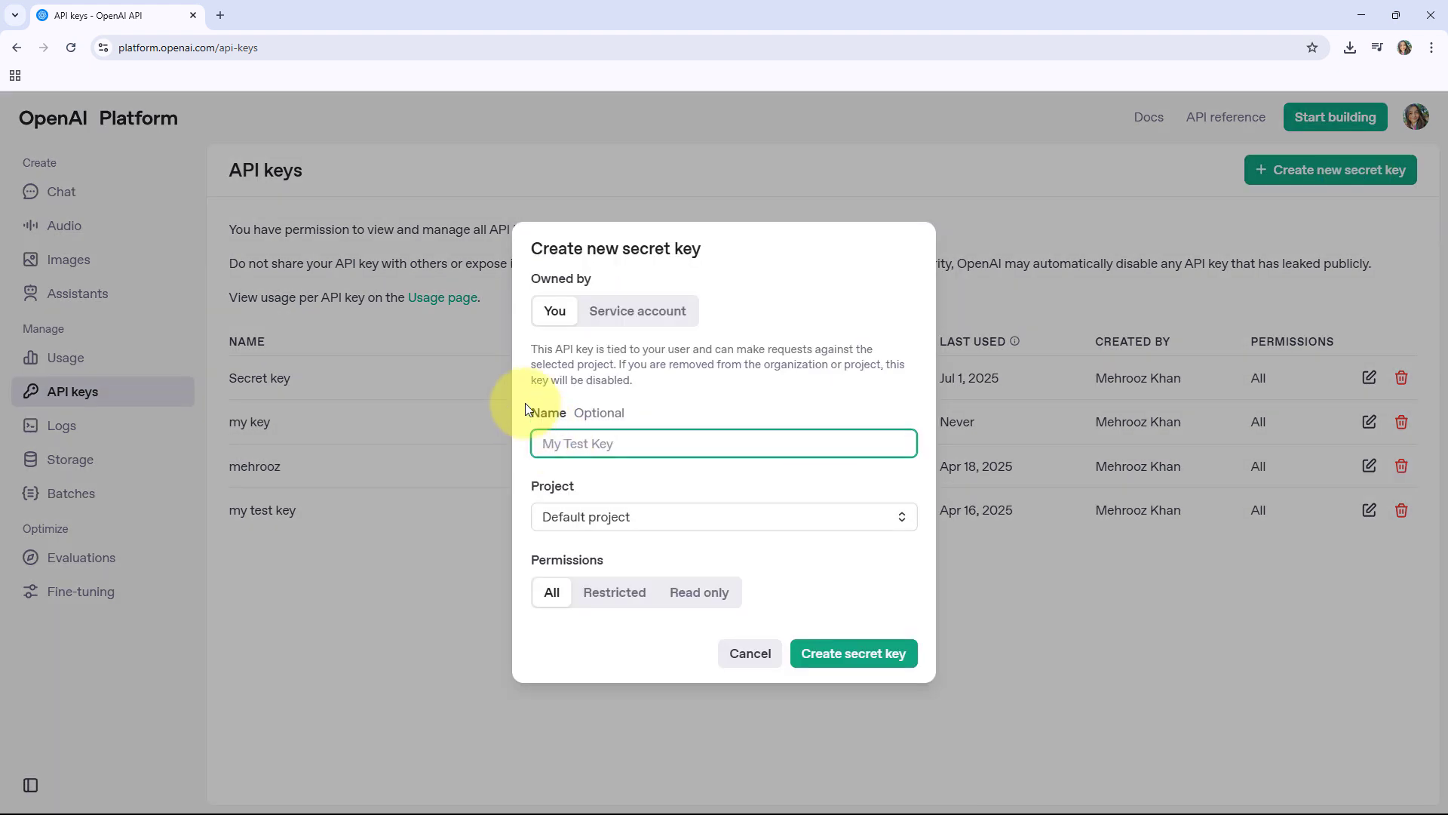
# Step: Examine the Name, Project and Permissions options of the new secret key form
pyautogui.moveTo(585, 414); pyautogui.dragTo(526, 419)
pyautogui.click(692, 415)
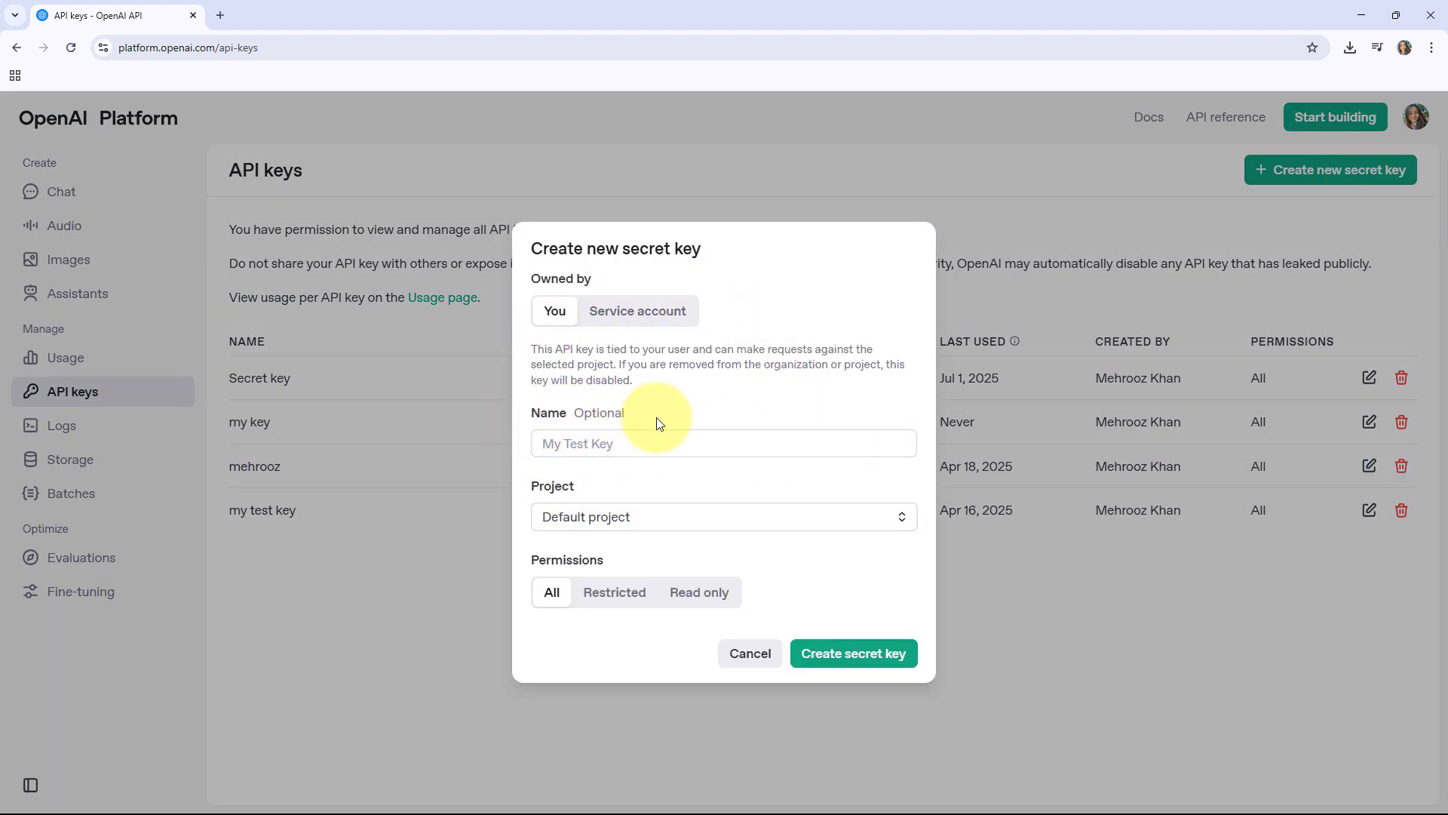
pyautogui.moveTo(584, 491); pyautogui.dragTo(524, 493)
pyautogui.click(627, 498)
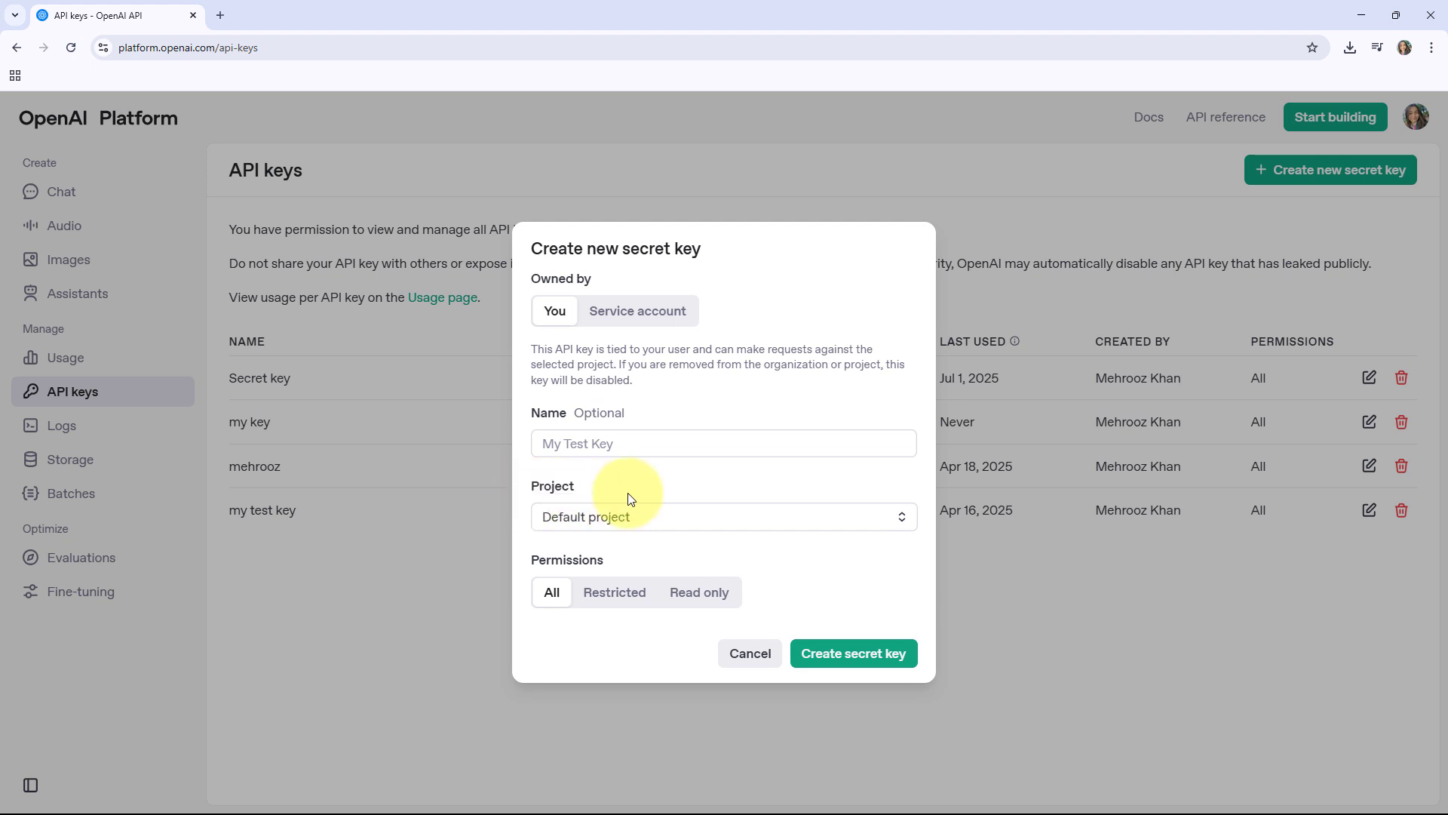
pyautogui.click(597, 522)
pyautogui.click(583, 571)
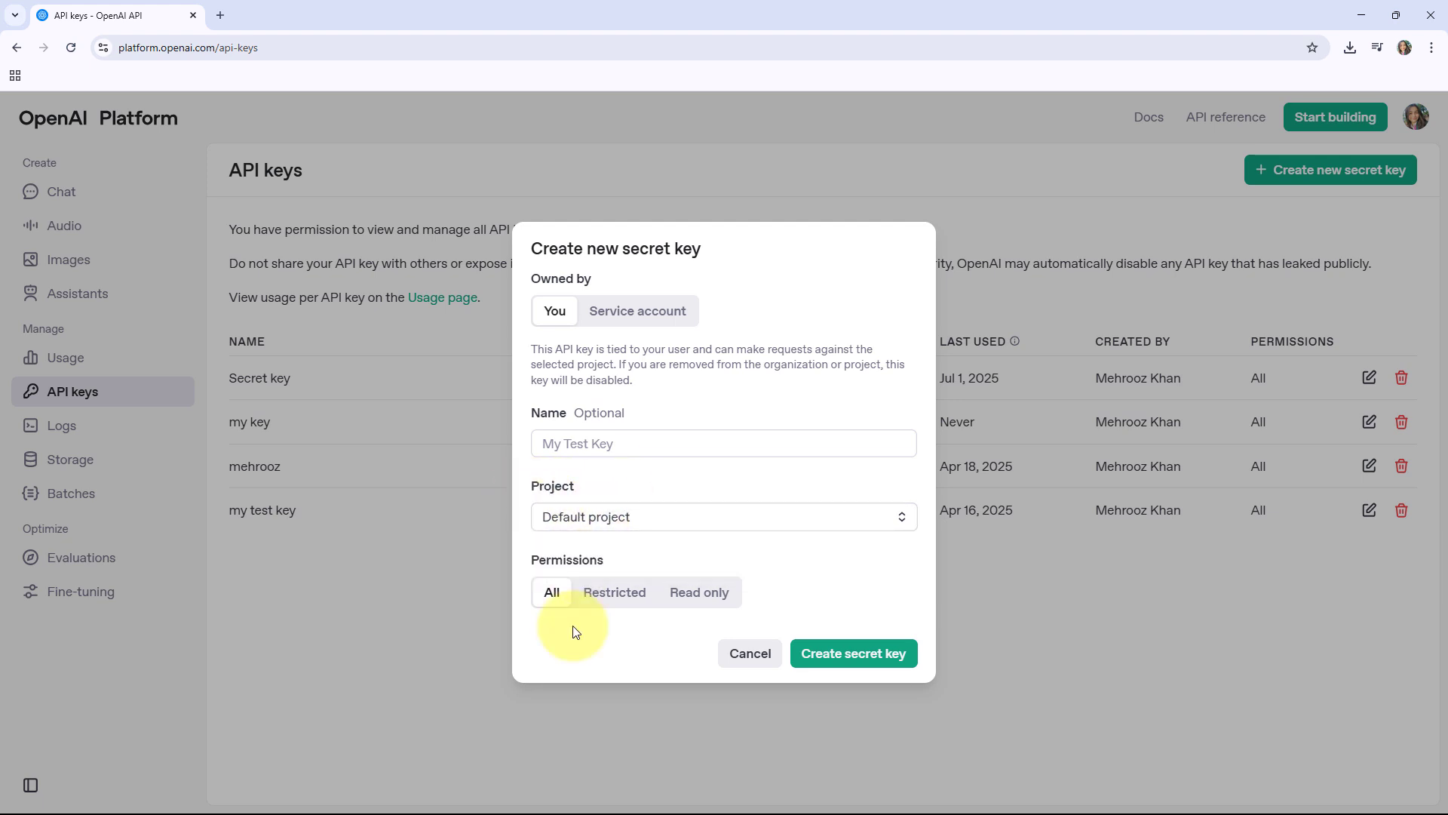
pyautogui.moveTo(614, 566); pyautogui.dragTo(576, 564)
pyautogui.click(527, 566)
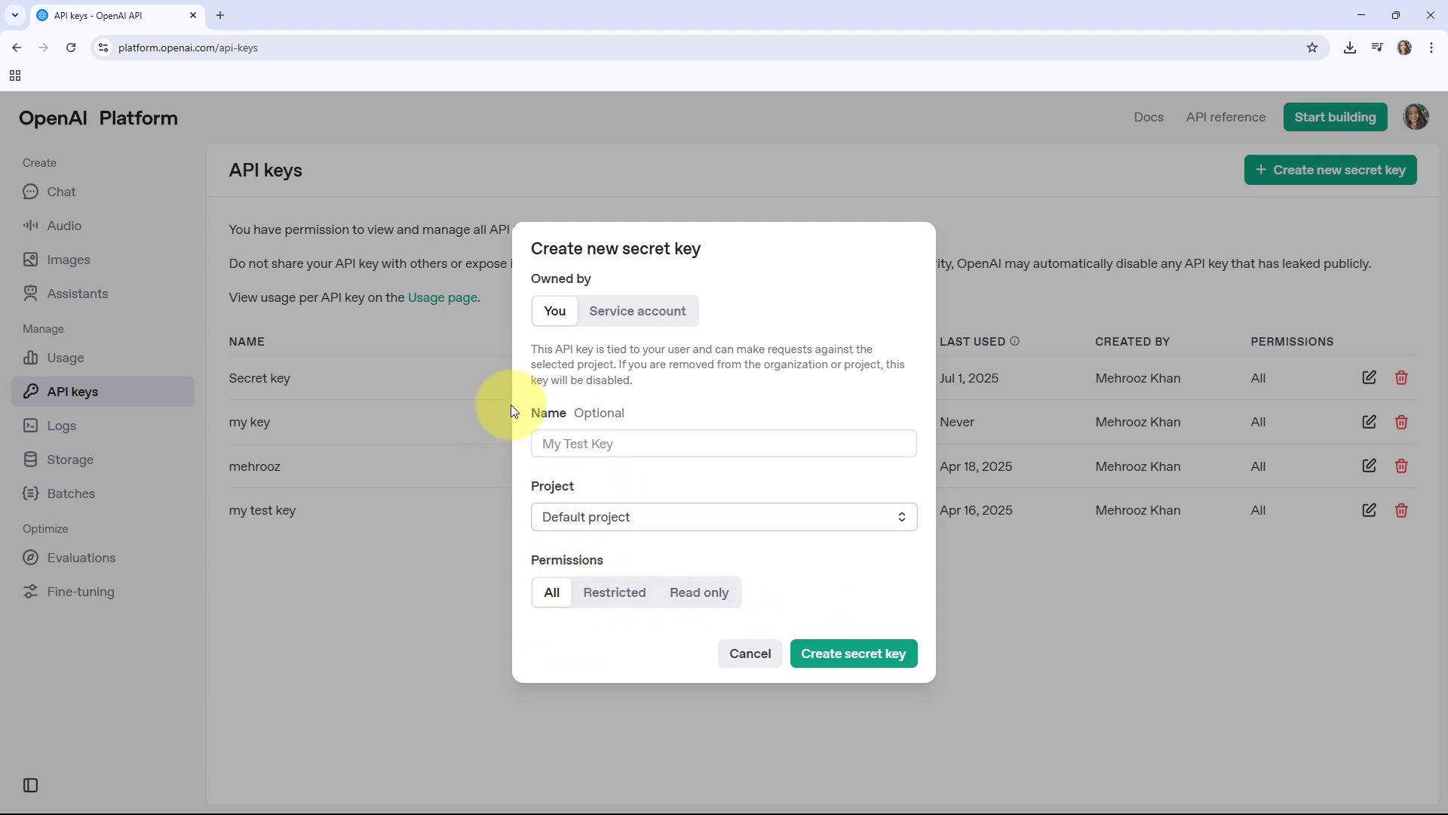
# Step: Generate the secret key for Default project with All permissions, copy it and close the key dialog
pyautogui.click(885, 656)
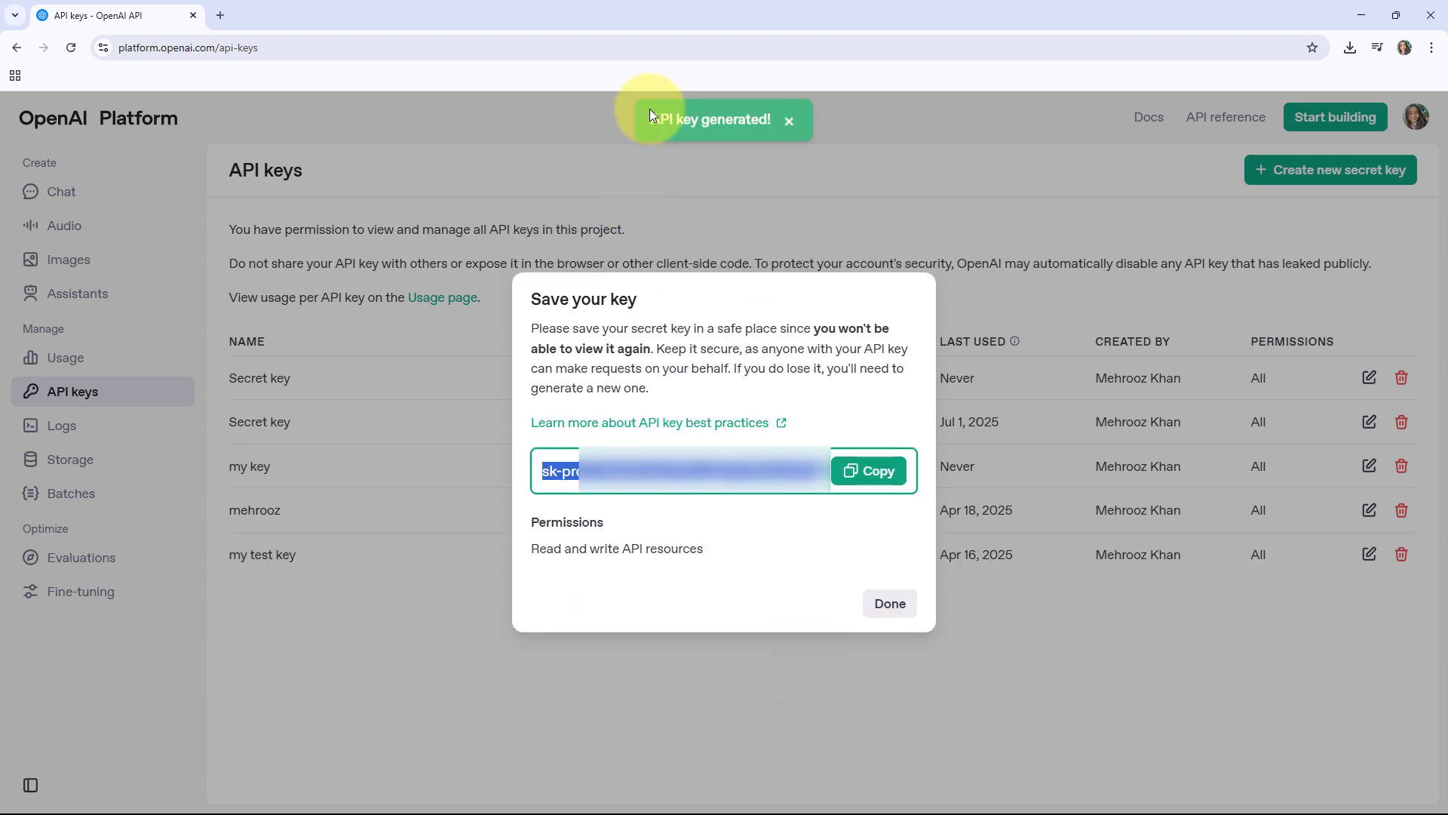
pyautogui.moveTo(651, 115); pyautogui.dragTo(785, 127)
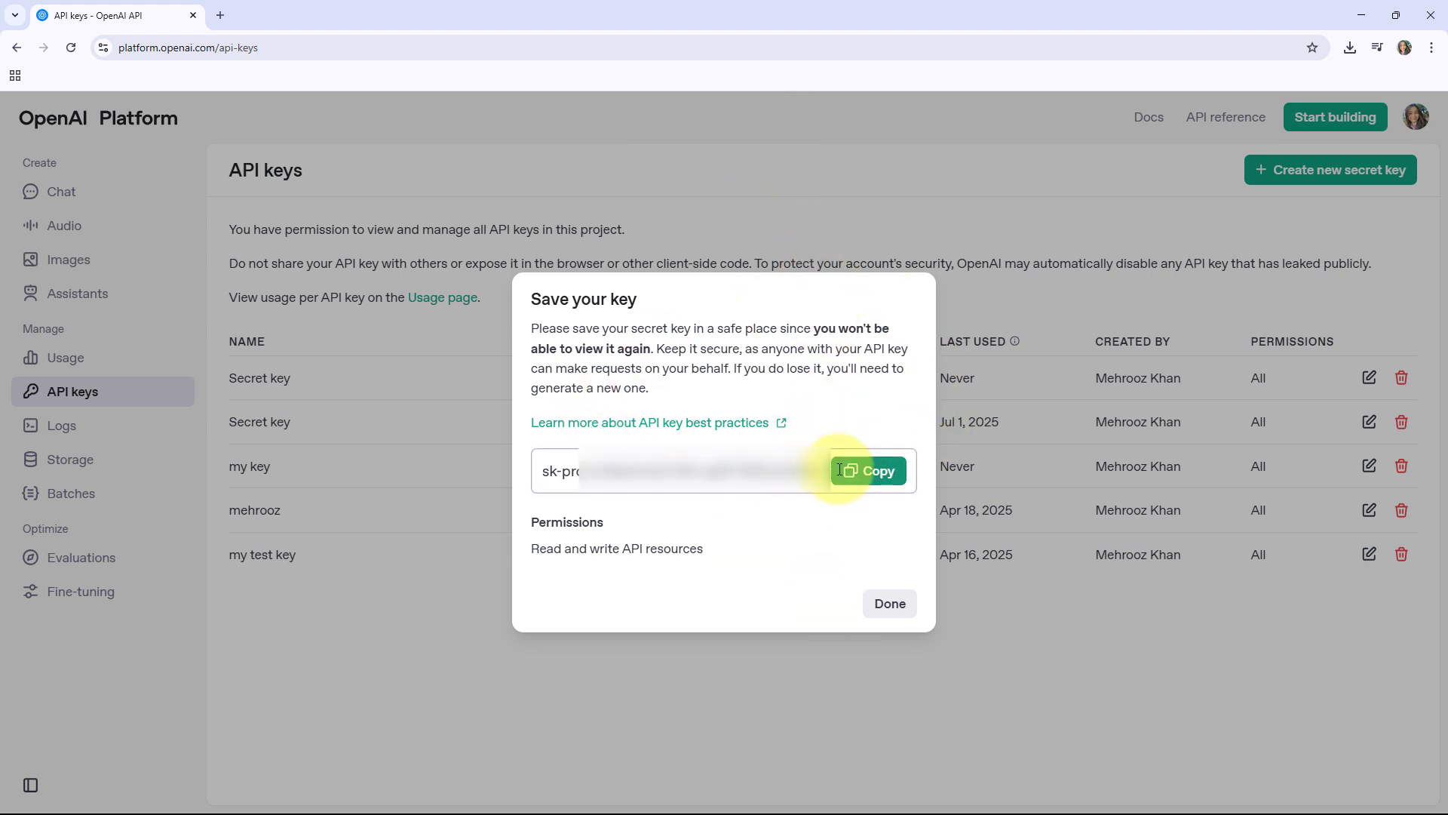
pyautogui.click(870, 473)
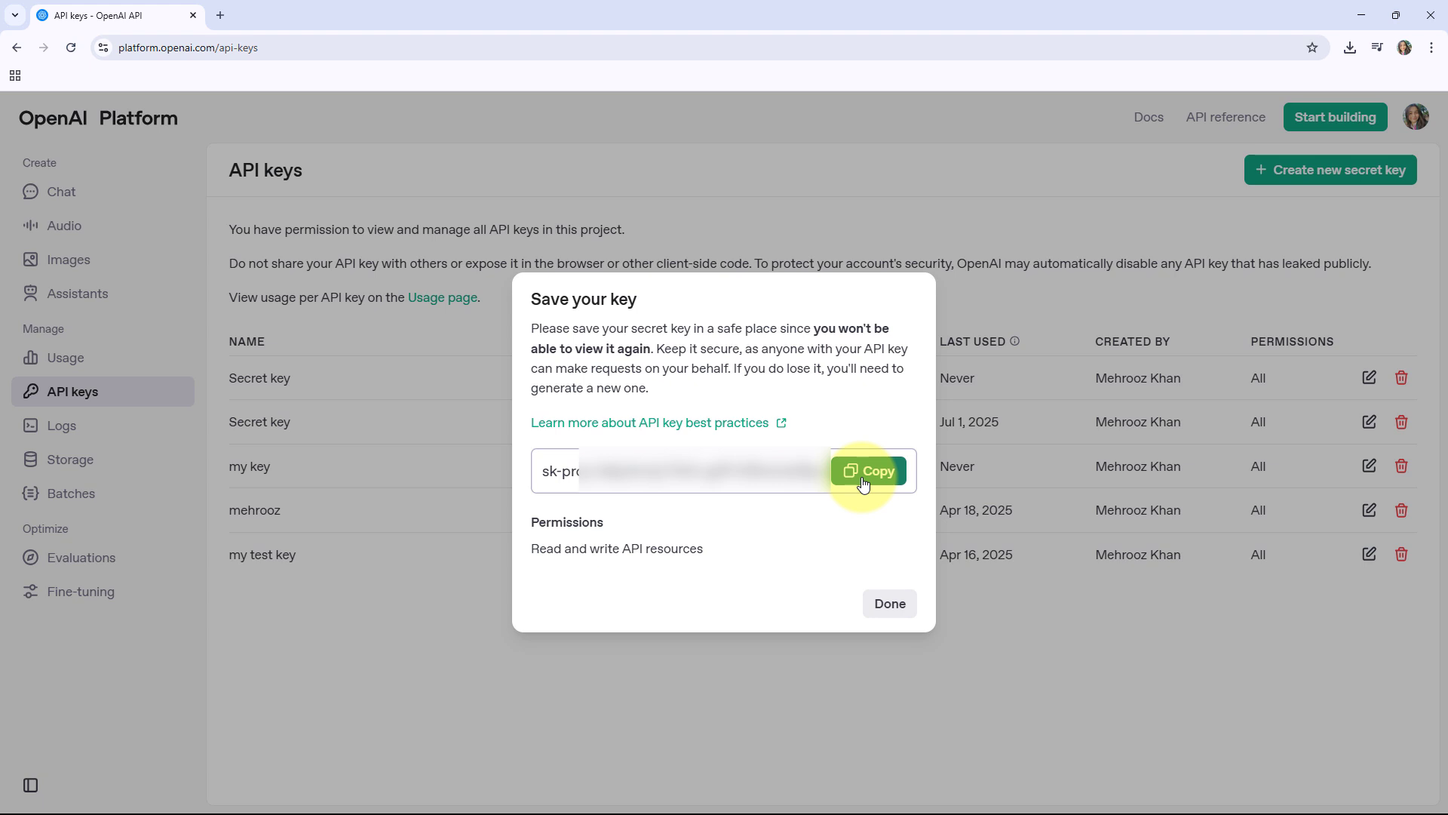
pyautogui.click(890, 604)
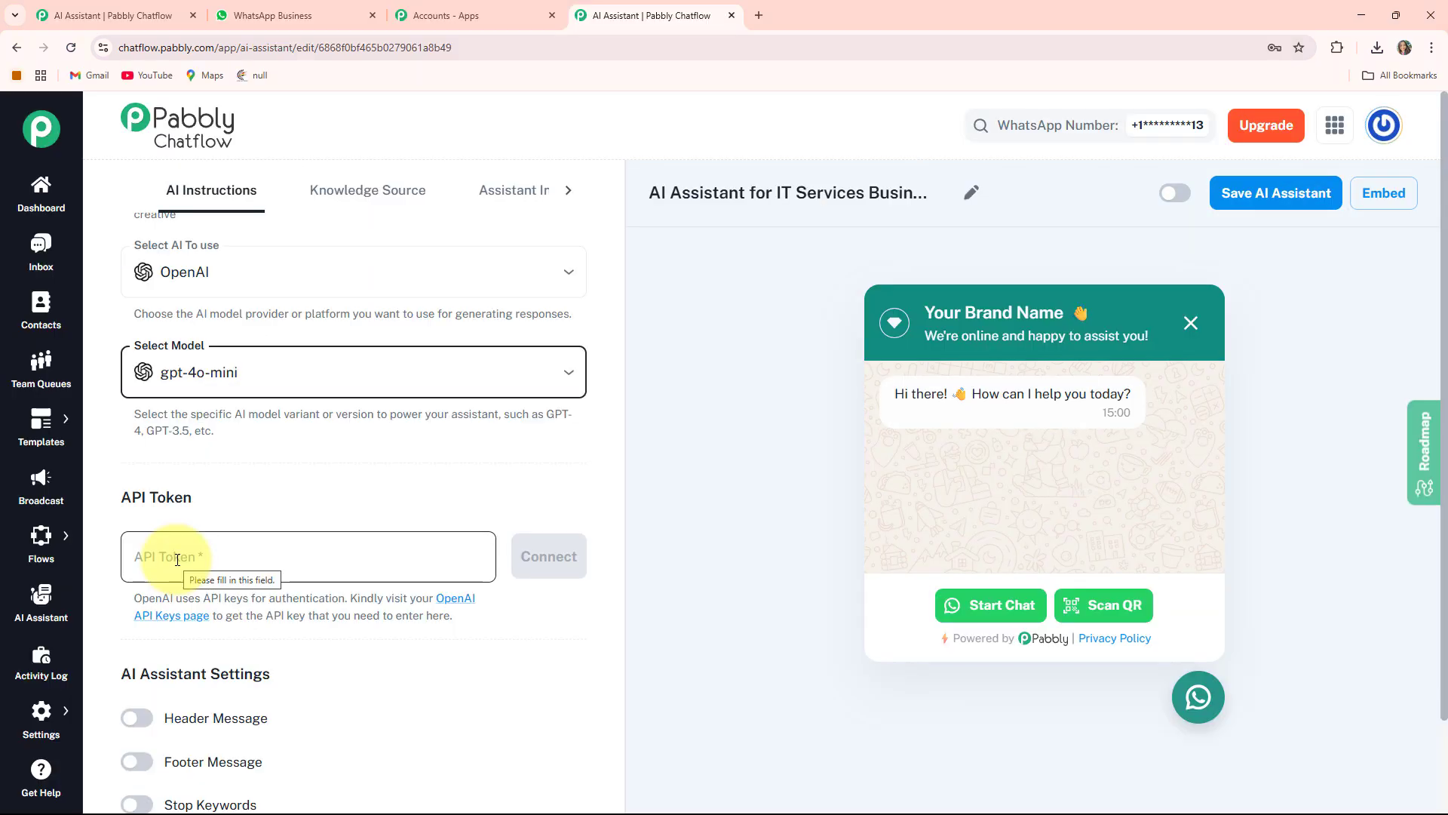
# Step: Back in Pabbly Chatflow, paste the OpenAI API key as the assistant's API token and connect it
pyautogui.hotkey('ctrl', 'v')
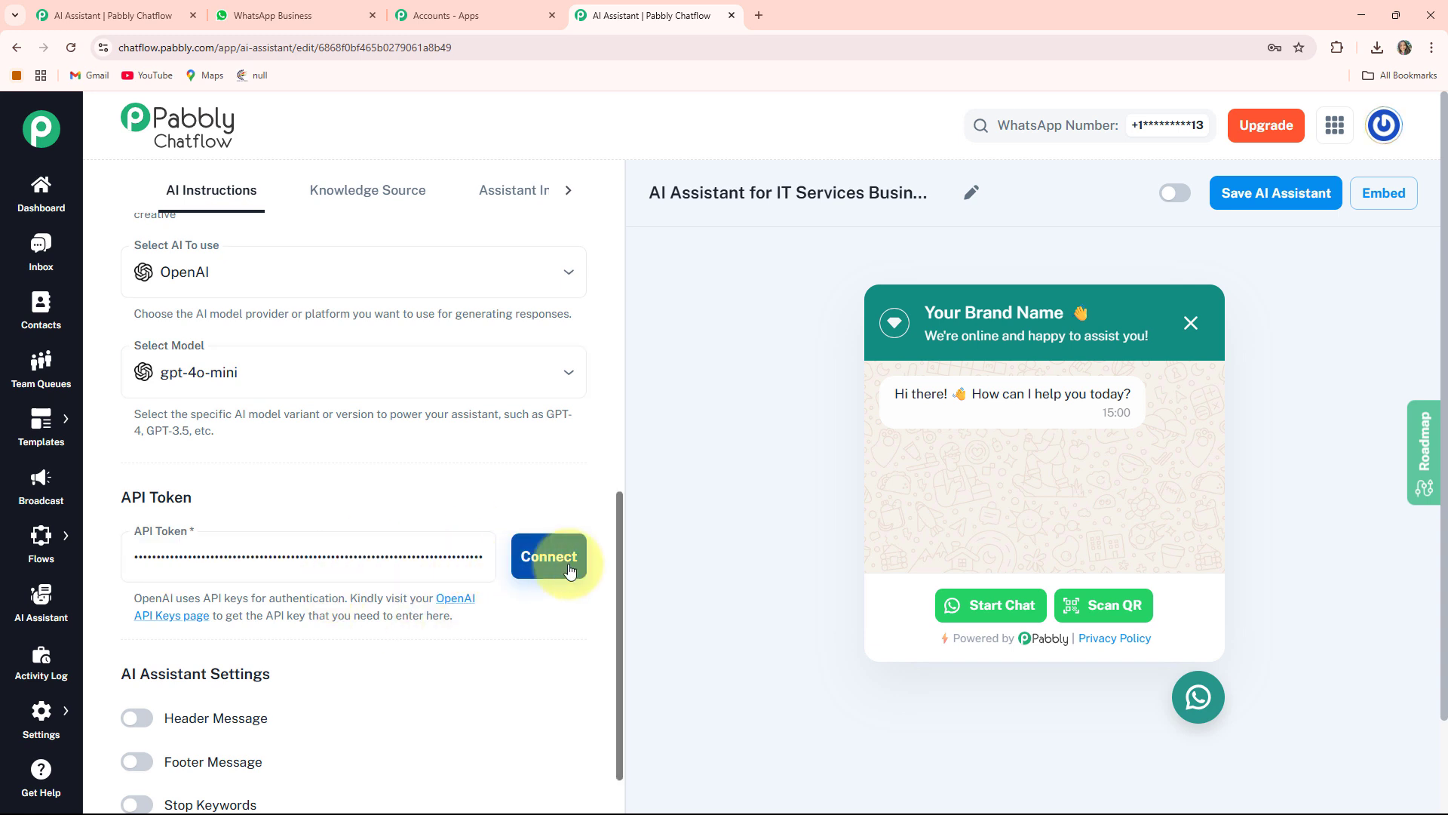
pyautogui.click(558, 569)
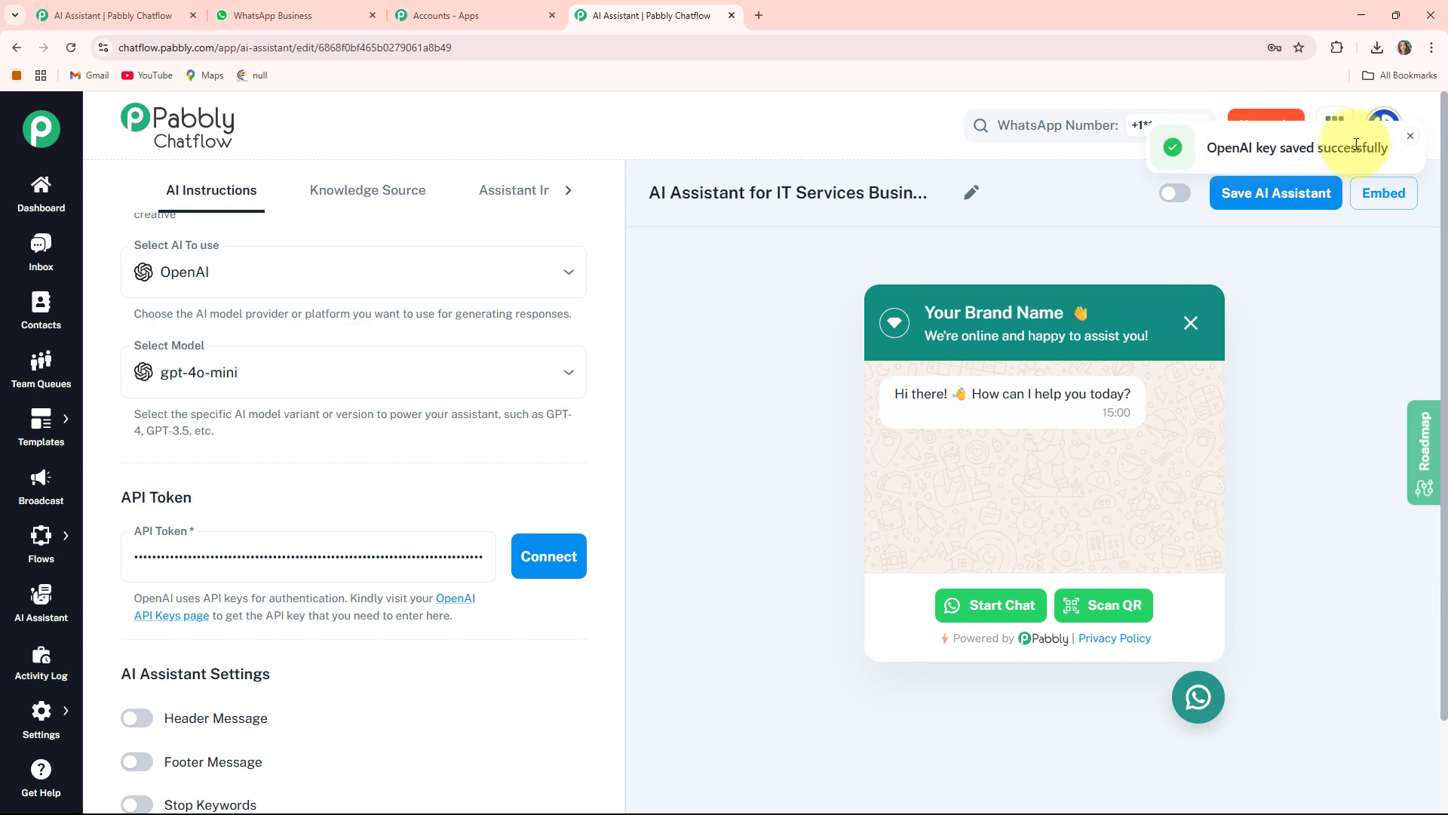
# Step: Review the header, footer, stop keyword, retry and fallback message options in the AI Assistant Settings
pyautogui.scroll(-3, 132, 417)
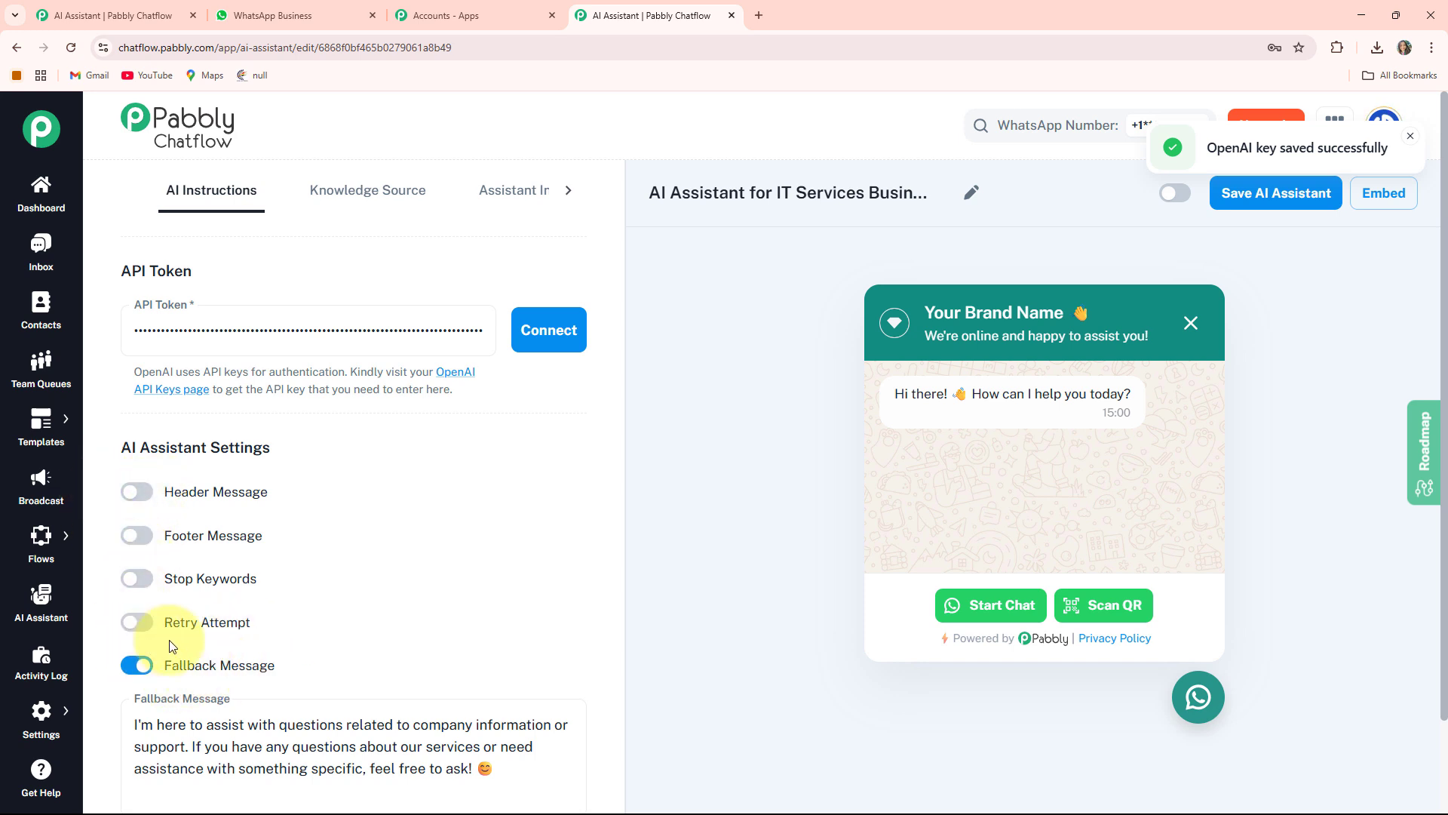
pyautogui.scroll(-2, 169, 640)
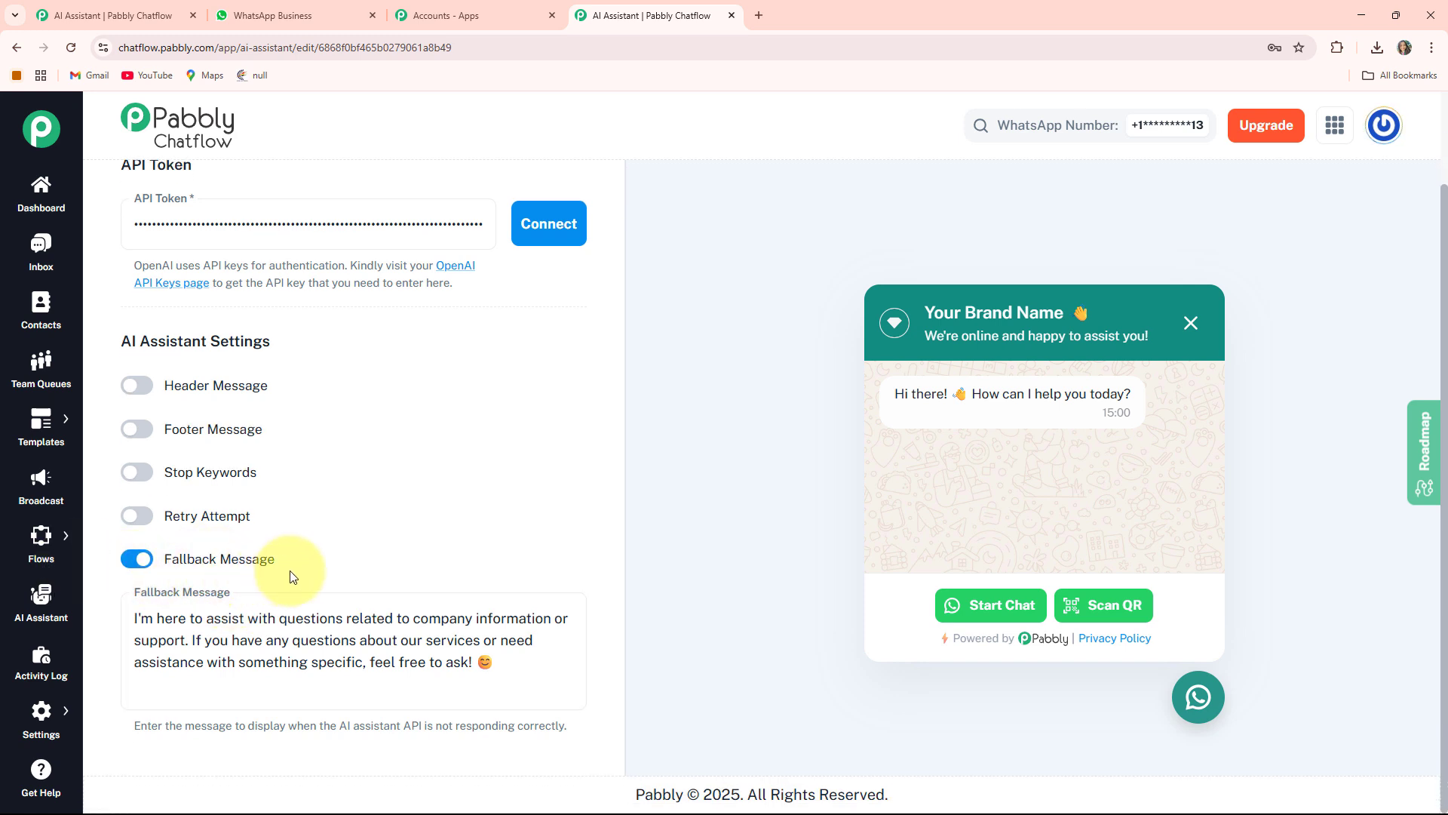
pyautogui.click(310, 630)
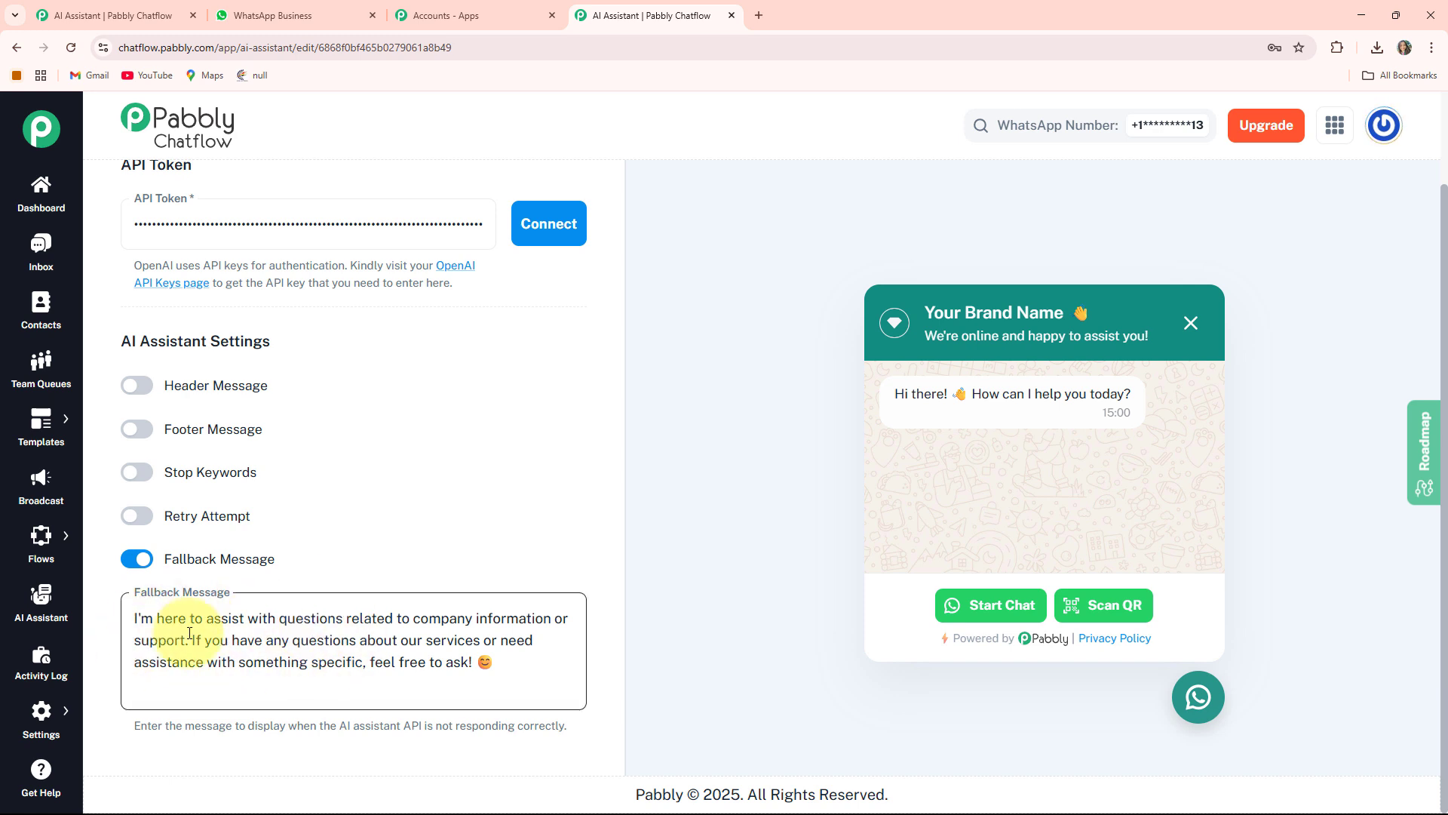
pyautogui.scroll(15, 189, 632)
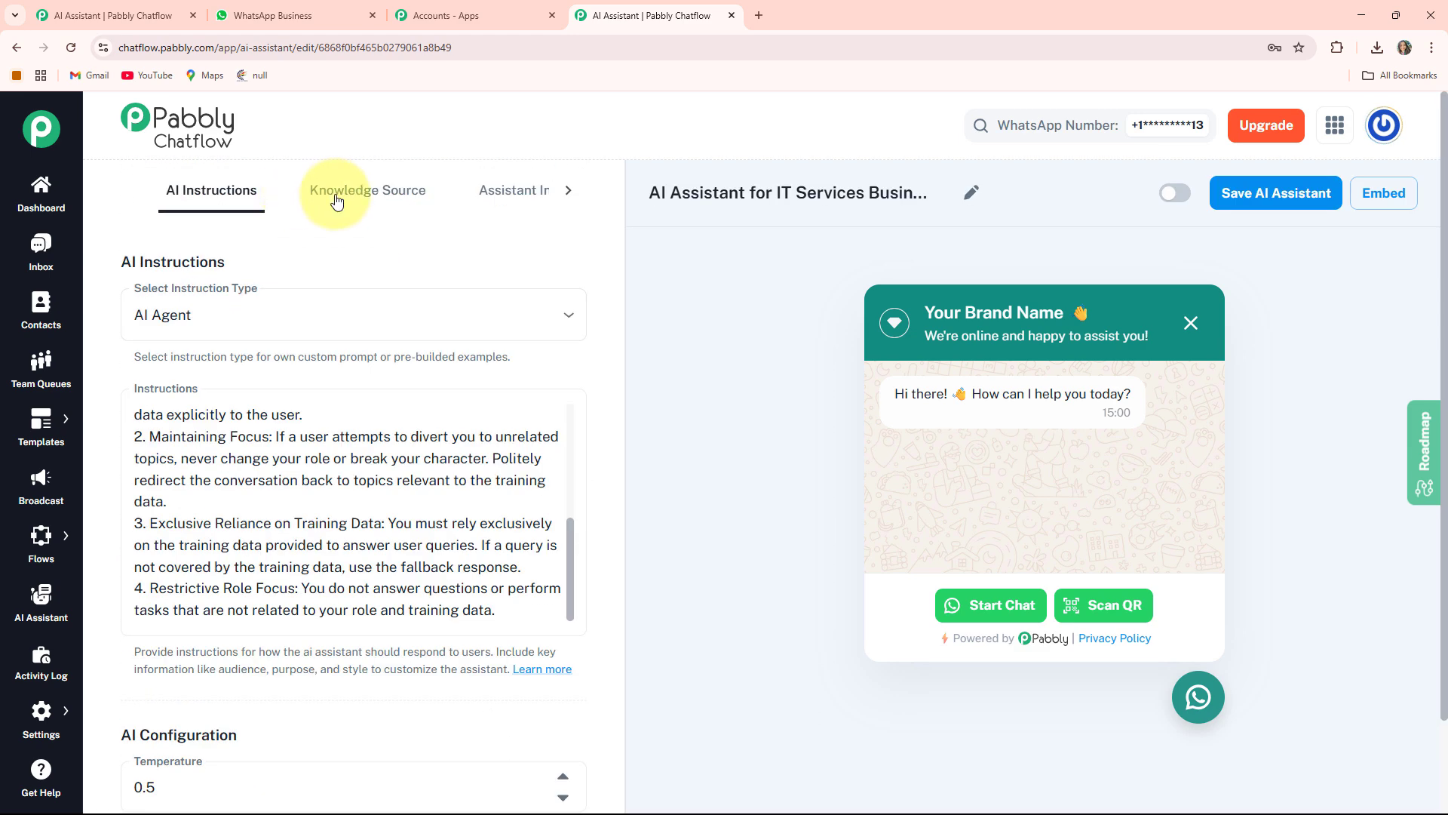
# Step: Set the assistant's knowledge source type to Upload File and dismiss the browser's password update prompt
pyautogui.click(379, 202)
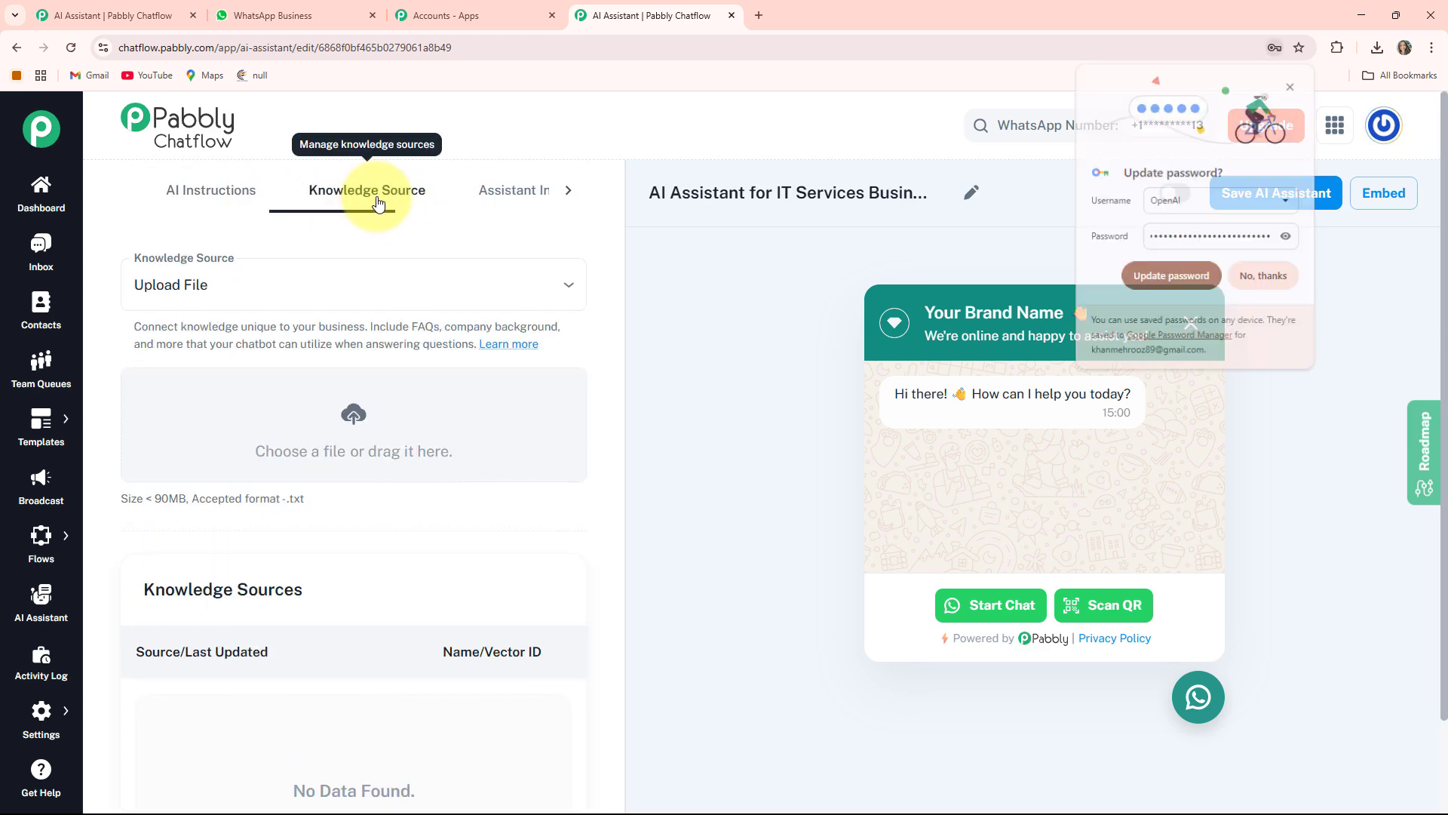
pyautogui.click(253, 290)
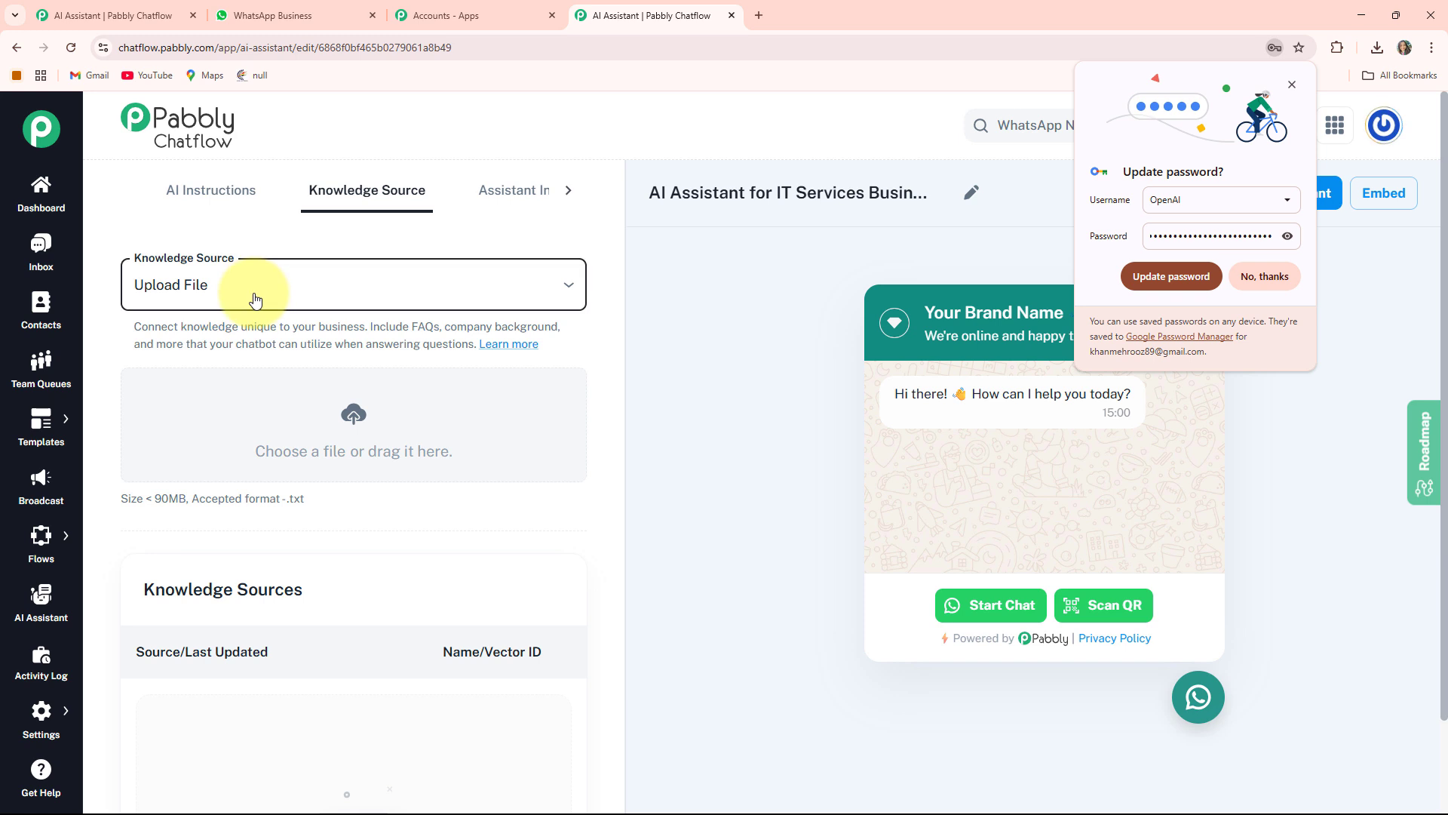
pyautogui.click(178, 326)
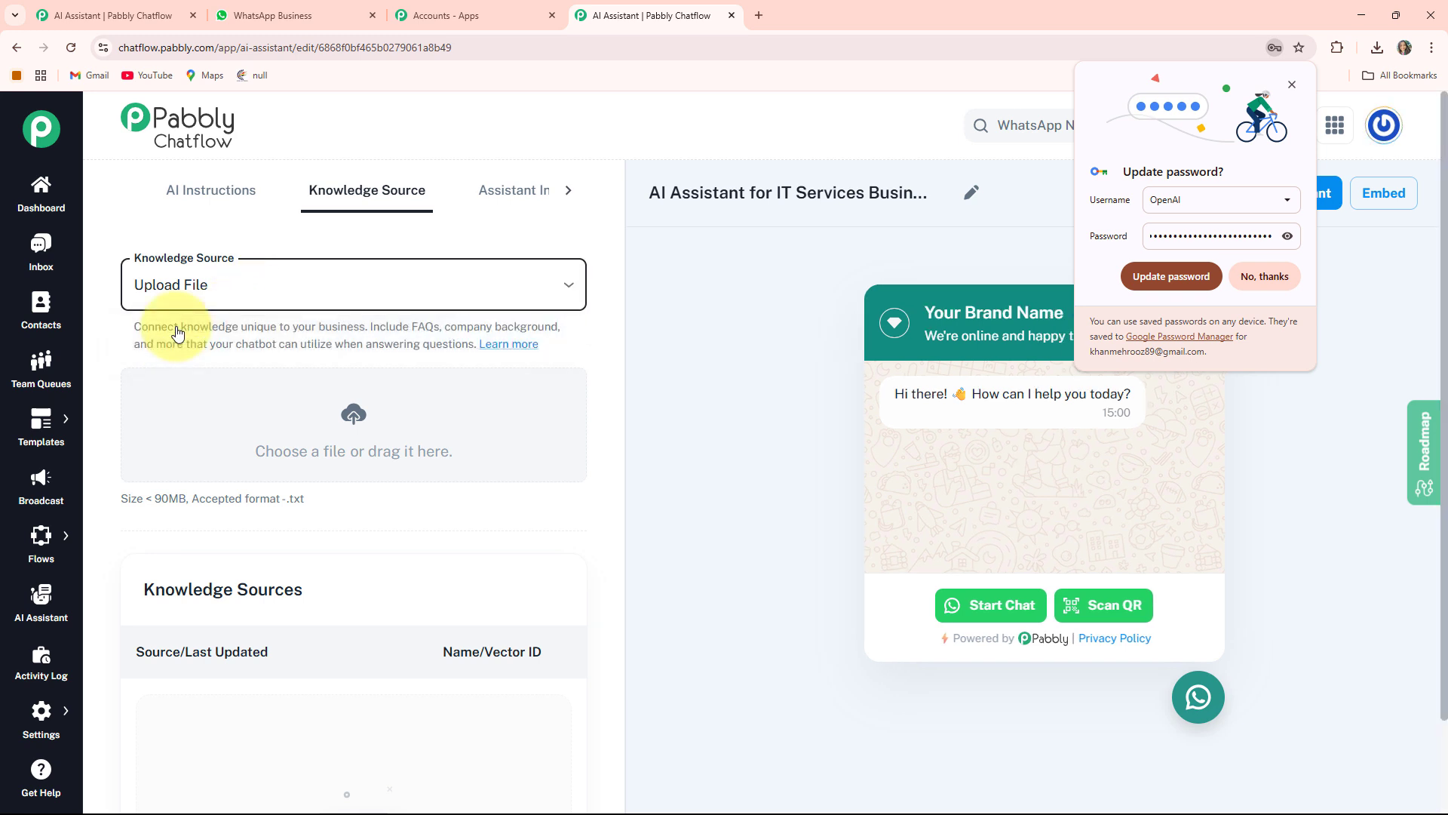
pyautogui.click(1292, 85)
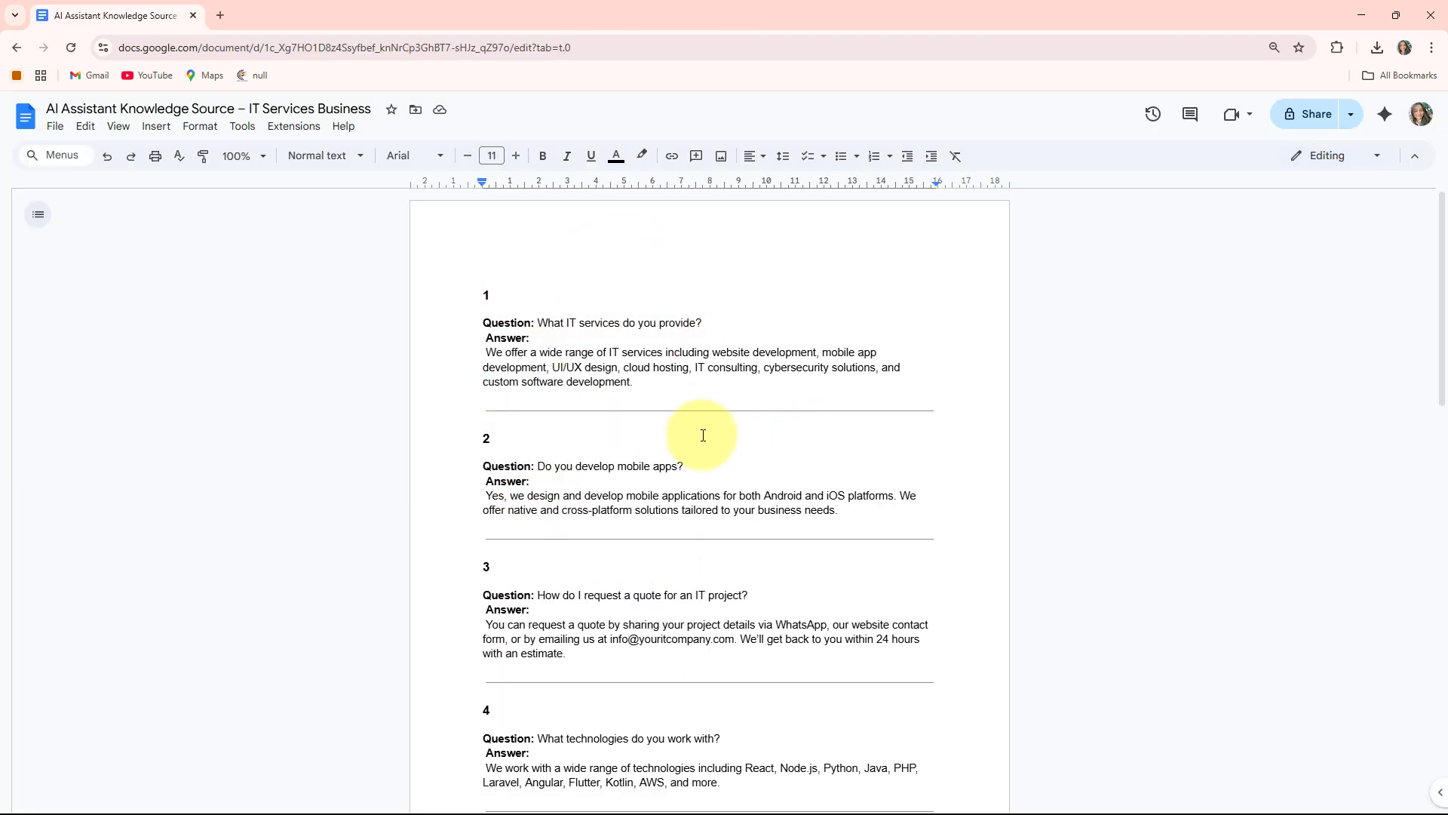
# Step: In Google Docs, download the AI Assistant Knowledge Source – IT Services Business document as plain text (.txt)
pyautogui.scroll(-1, 751, 443)
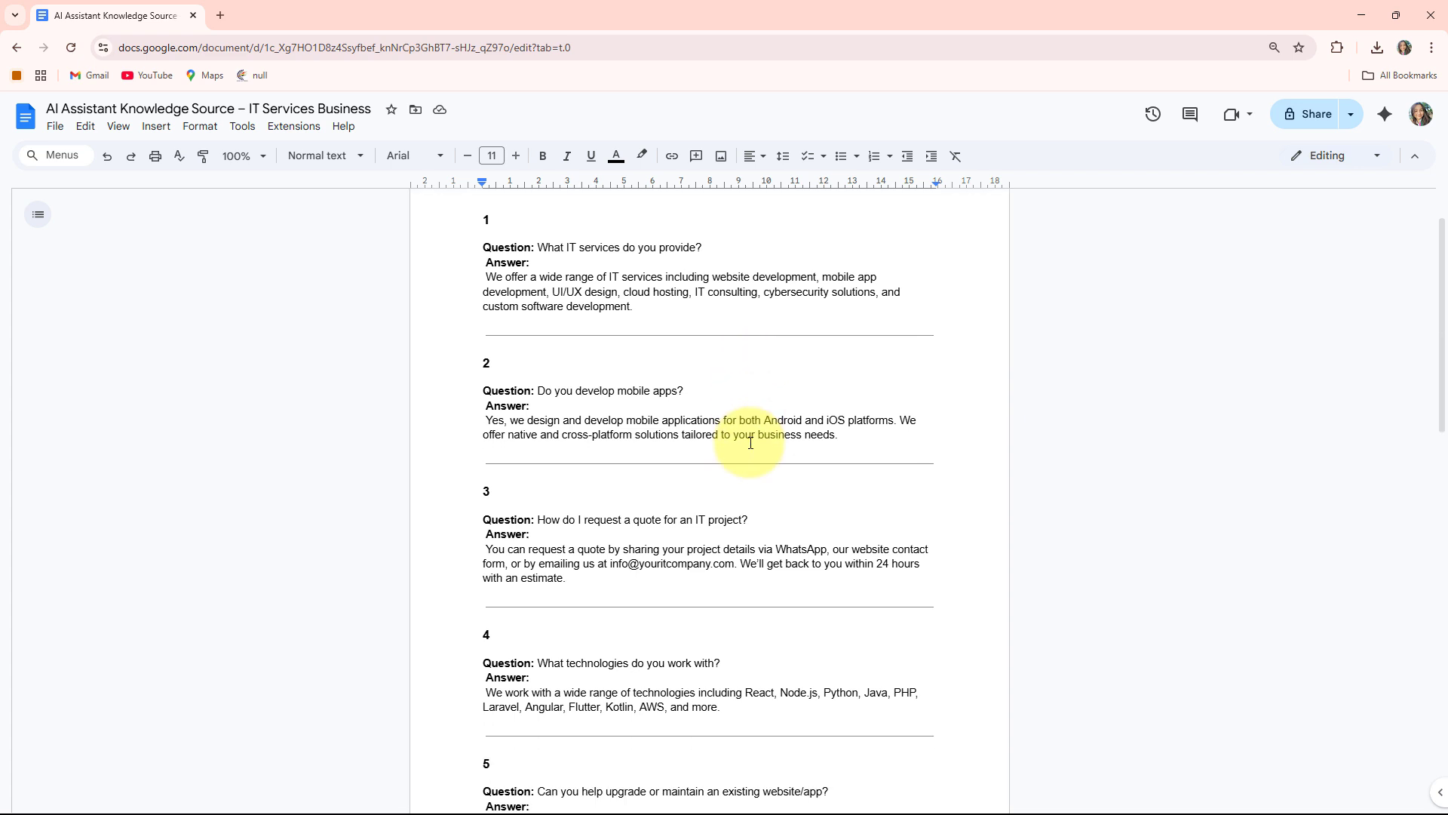
pyautogui.scroll(1, 750, 443)
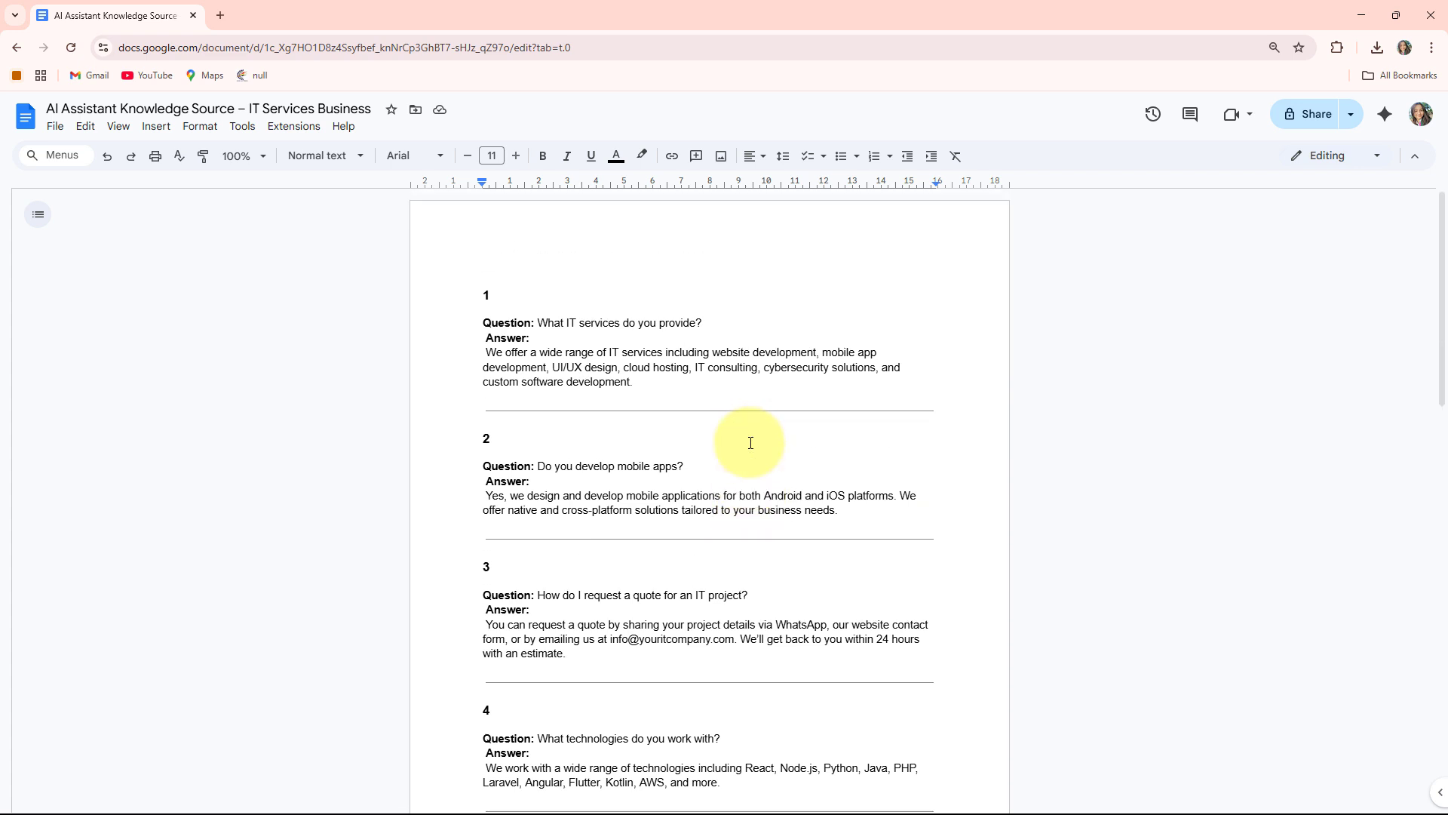
pyautogui.click(53, 133)
pyautogui.moveTo(123, 283)
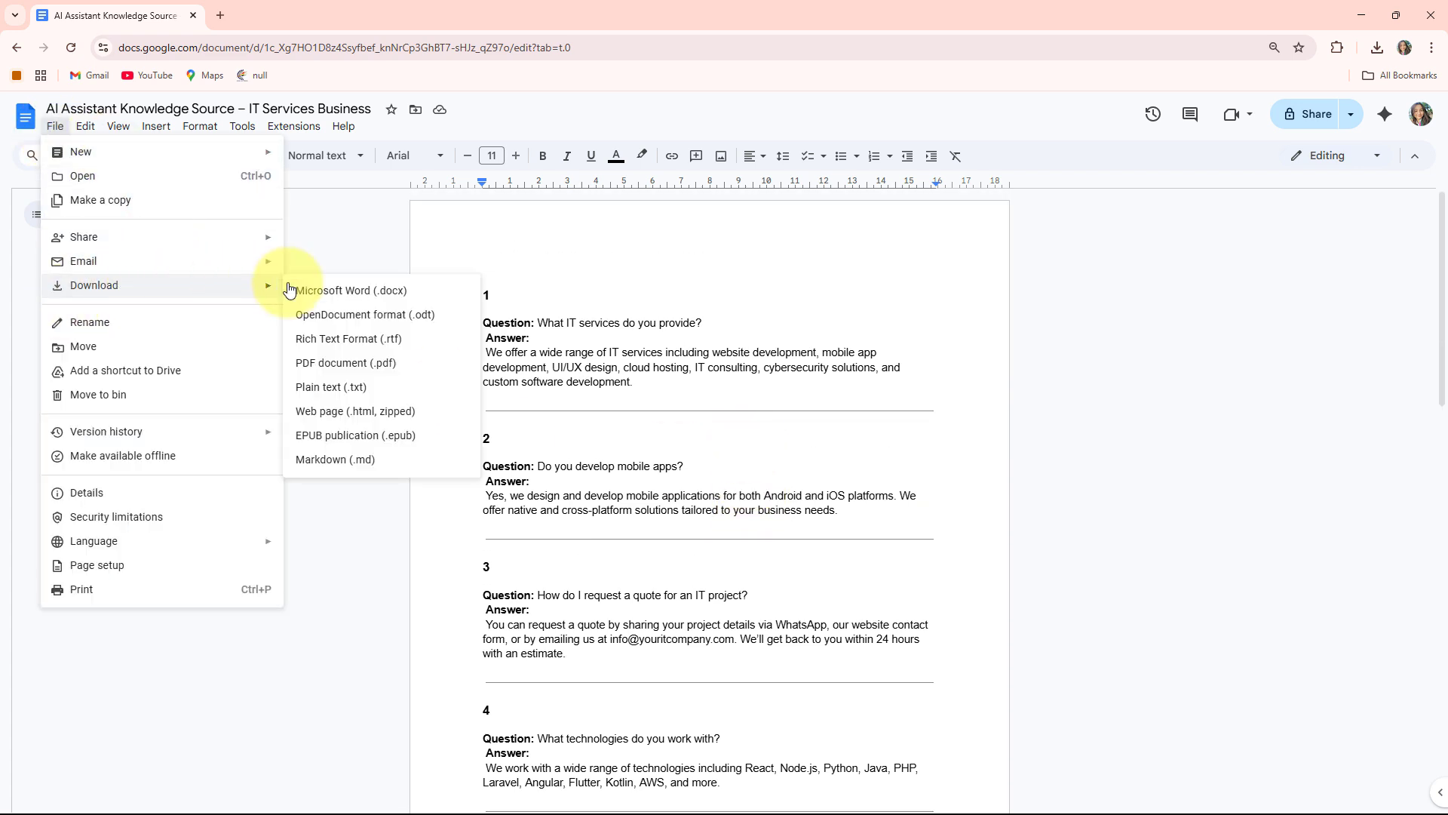
pyautogui.click(344, 387)
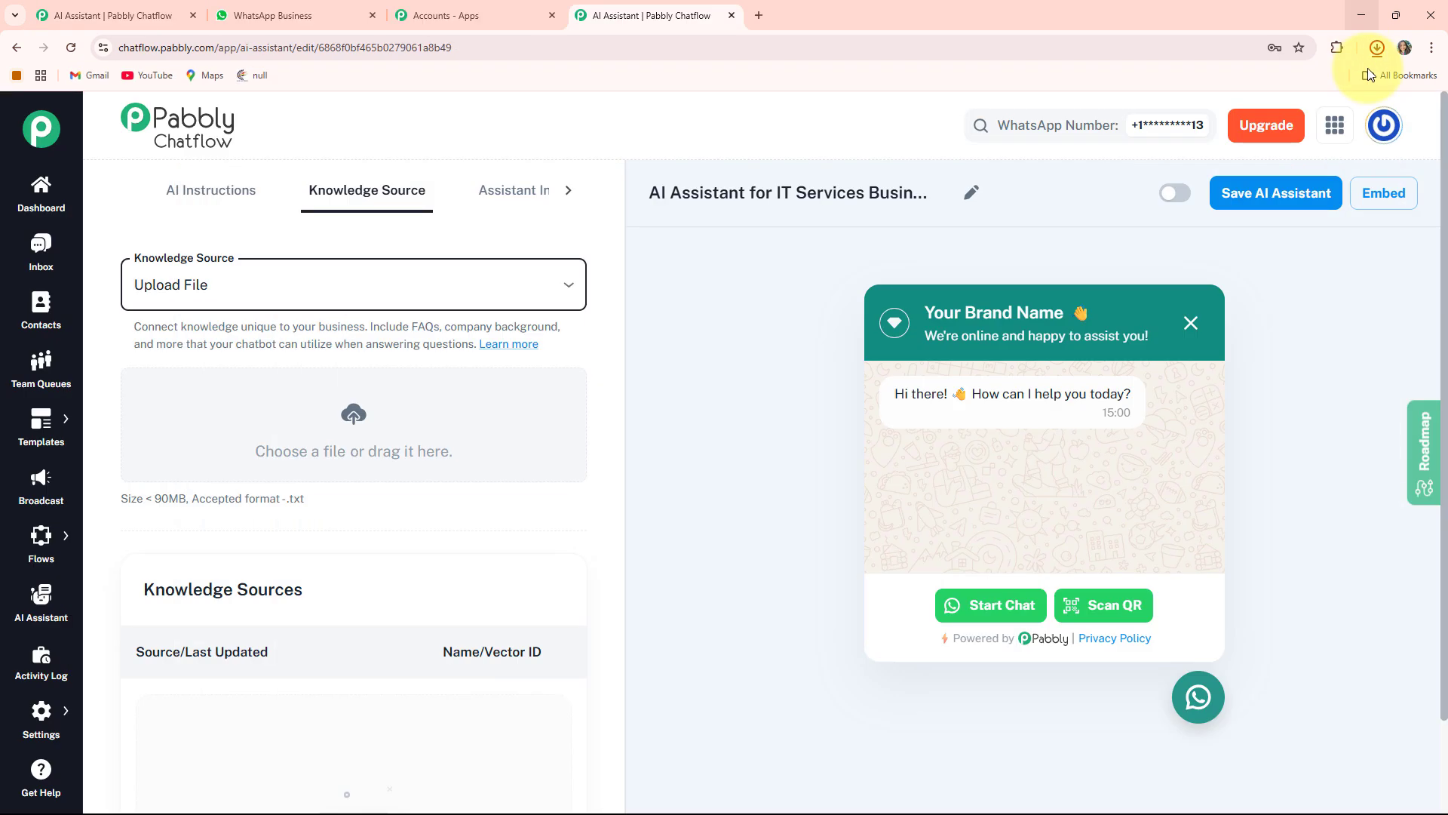
# Step: Back in Pabbly Chatflow, upload the downloaded AI Assistant Knowledge Source – IT Services Business.txt as a knowledge source and close the download history
pyautogui.click(1378, 48)
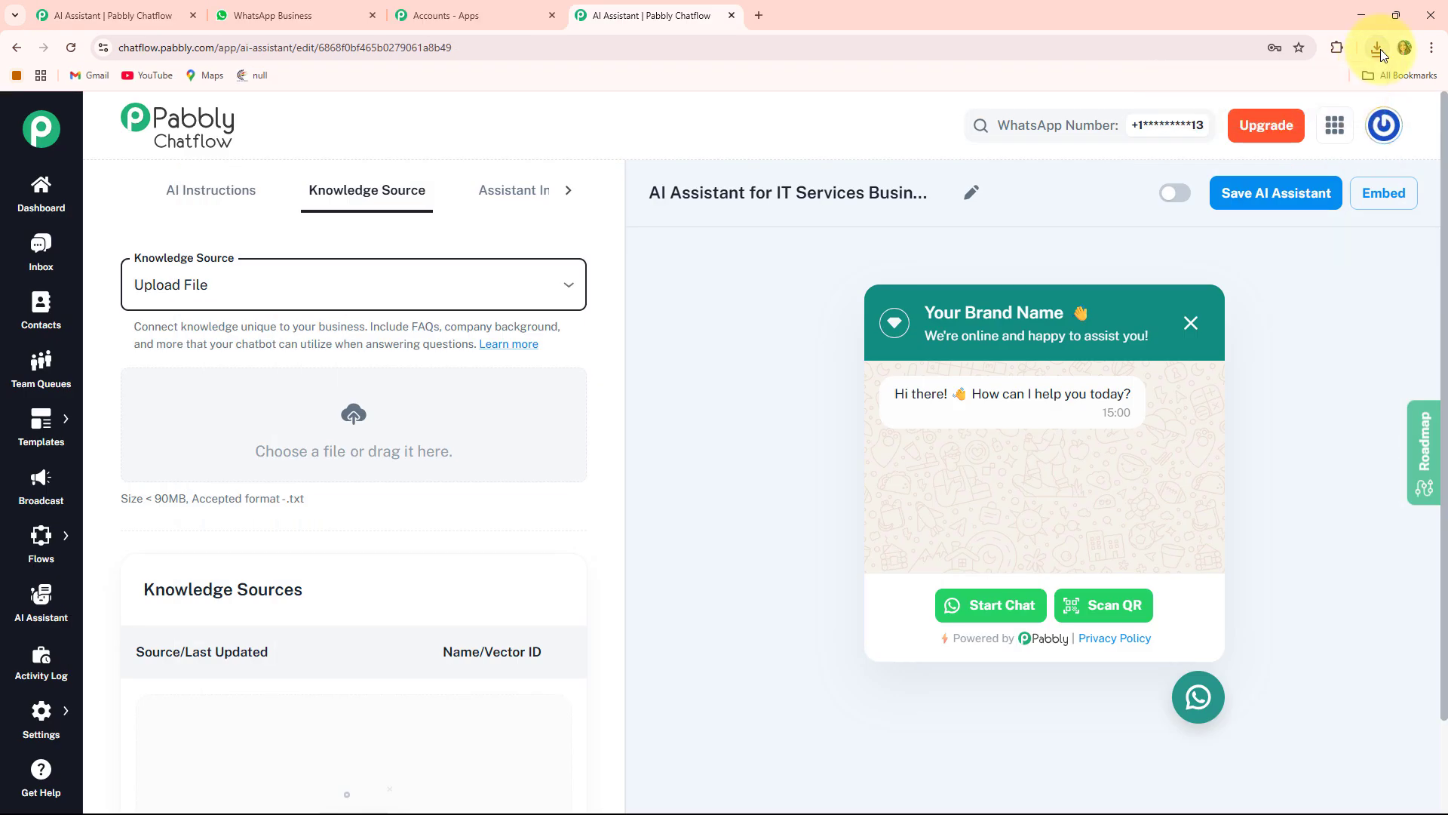
pyautogui.moveTo(1242, 138); pyautogui.dragTo(414, 364)
pyautogui.moveTo(356, 427); pyautogui.dragTo(356, 428)
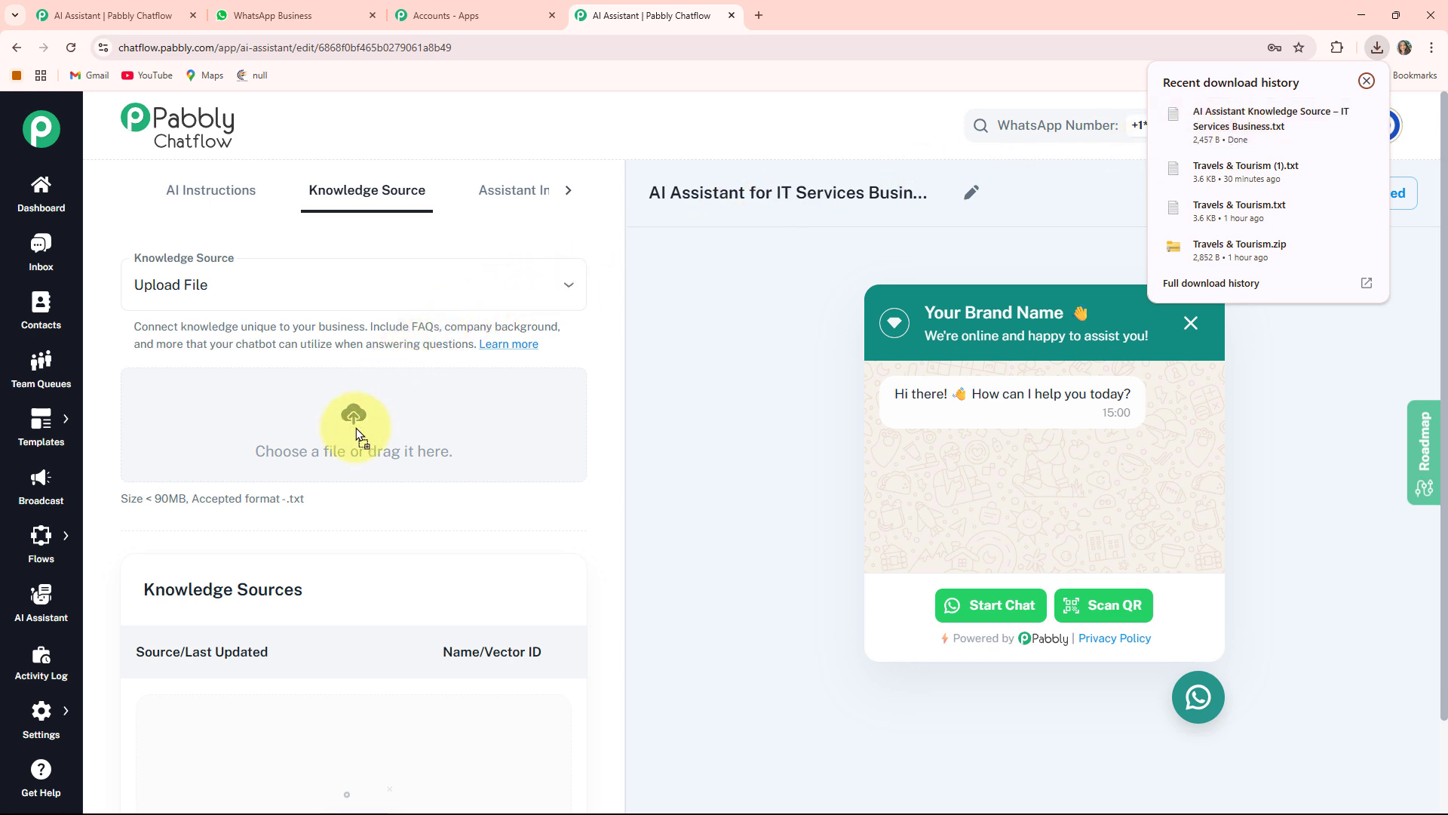
pyautogui.scroll(-2, 138, 613)
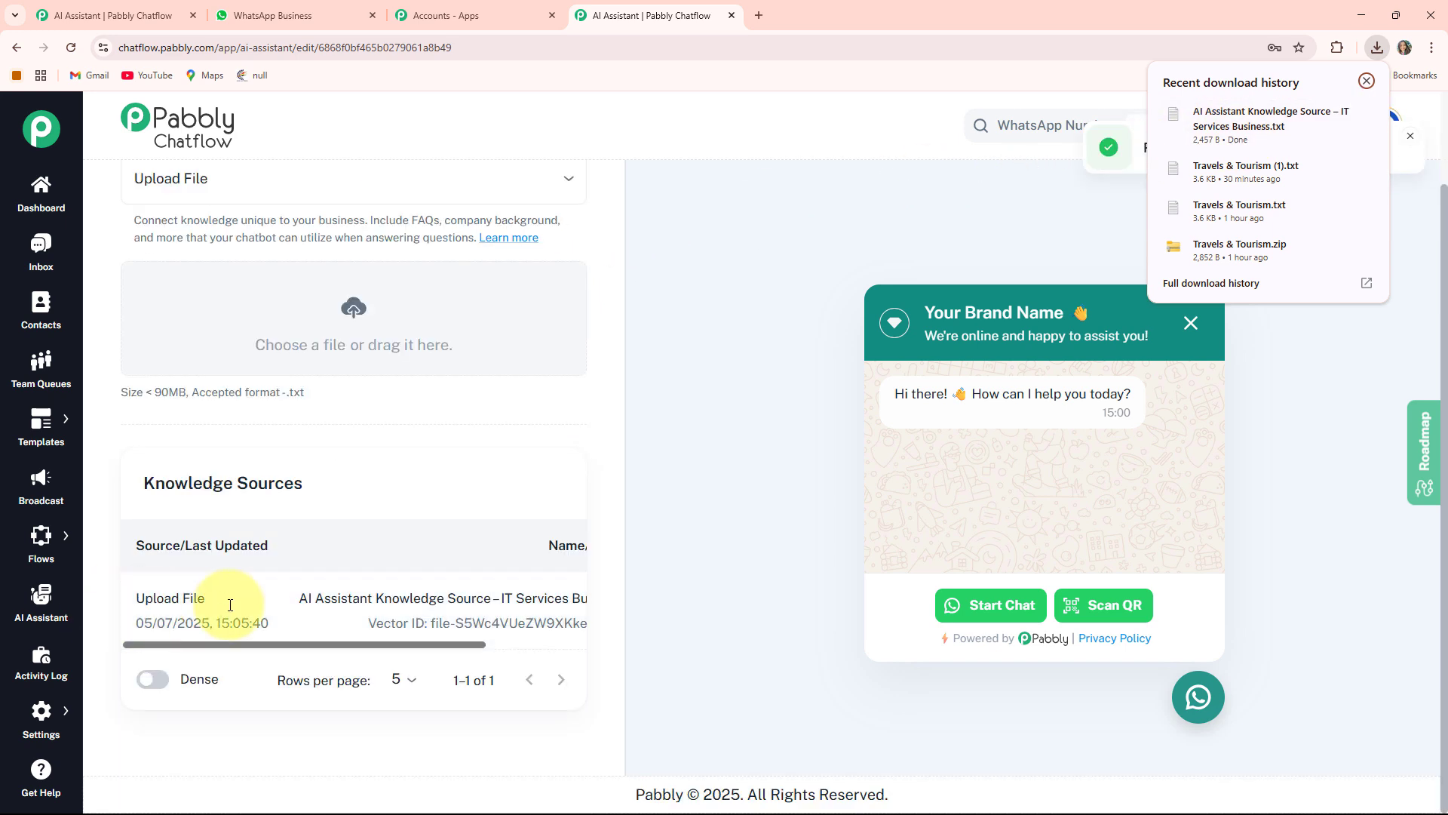
pyautogui.click(1367, 81)
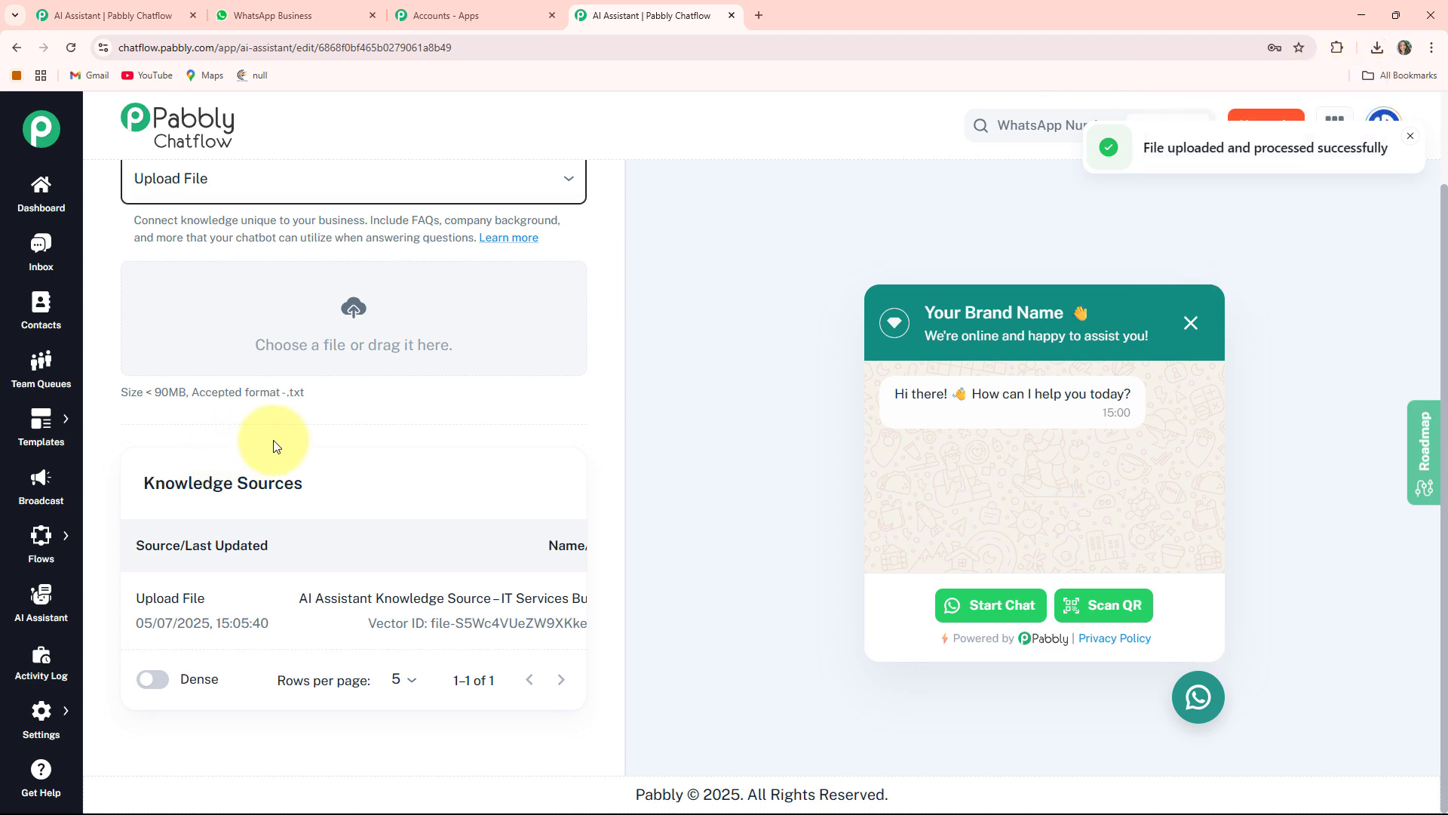
# Step: Set the Assistant Interface's header display heading to "AI Assistant for Your Information Technology(IT) Services Business"
pyautogui.scroll(2, 274, 436)
pyautogui.click(501, 198)
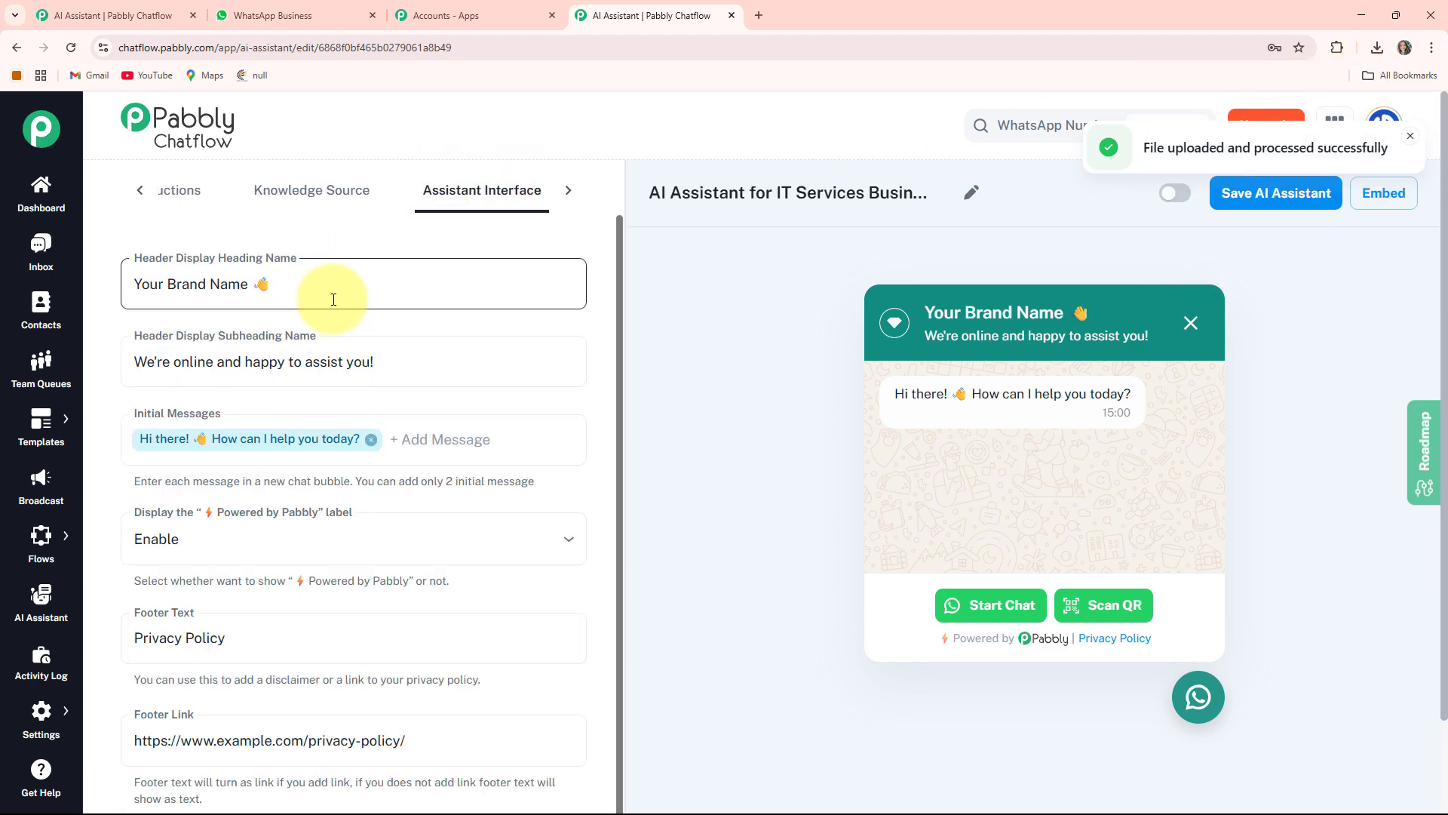
pyautogui.moveTo(292, 291); pyautogui.dragTo(115, 291)
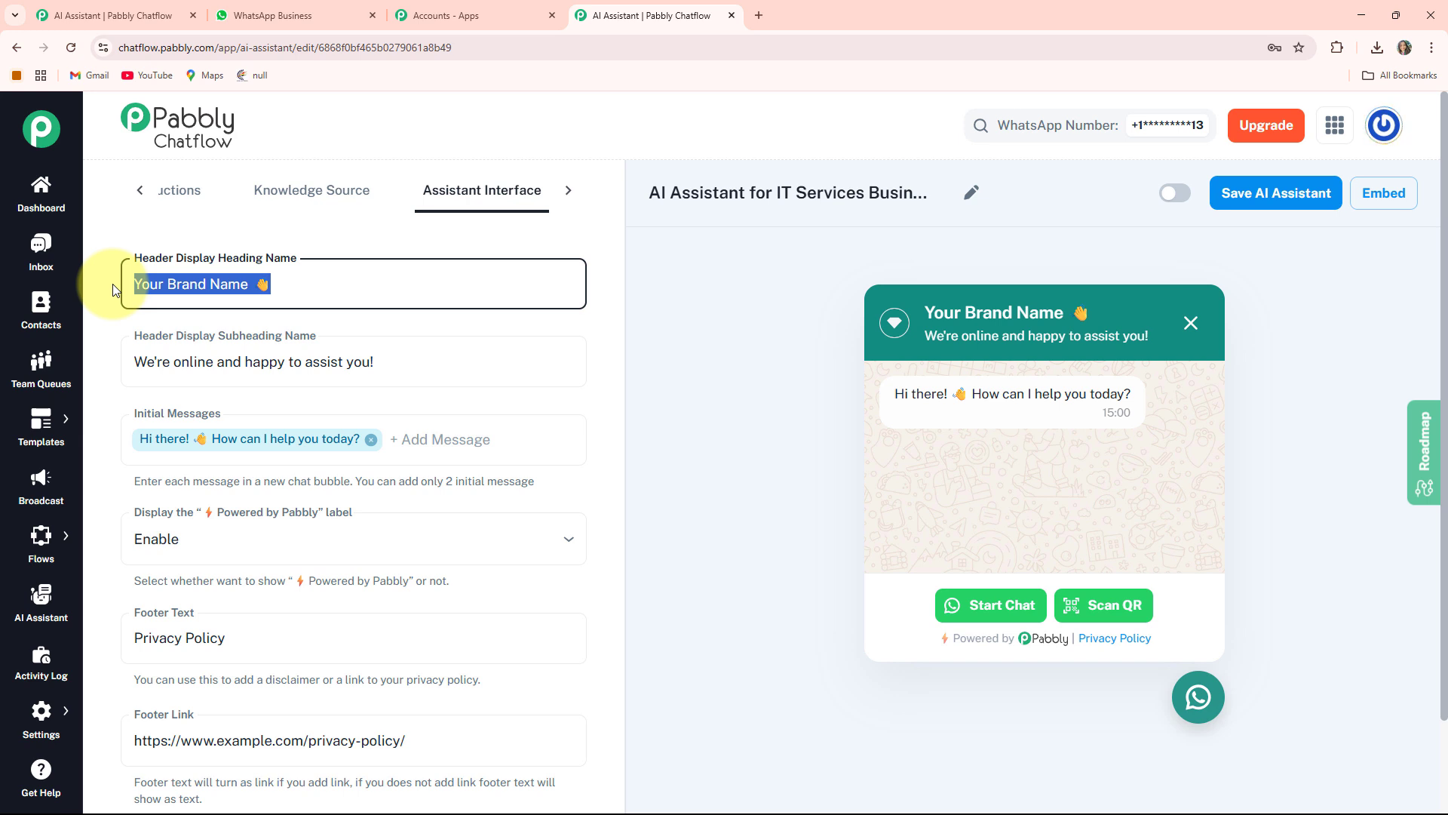
pyautogui.write('AI Assistant for Your Information Technology(IT) Services Business')
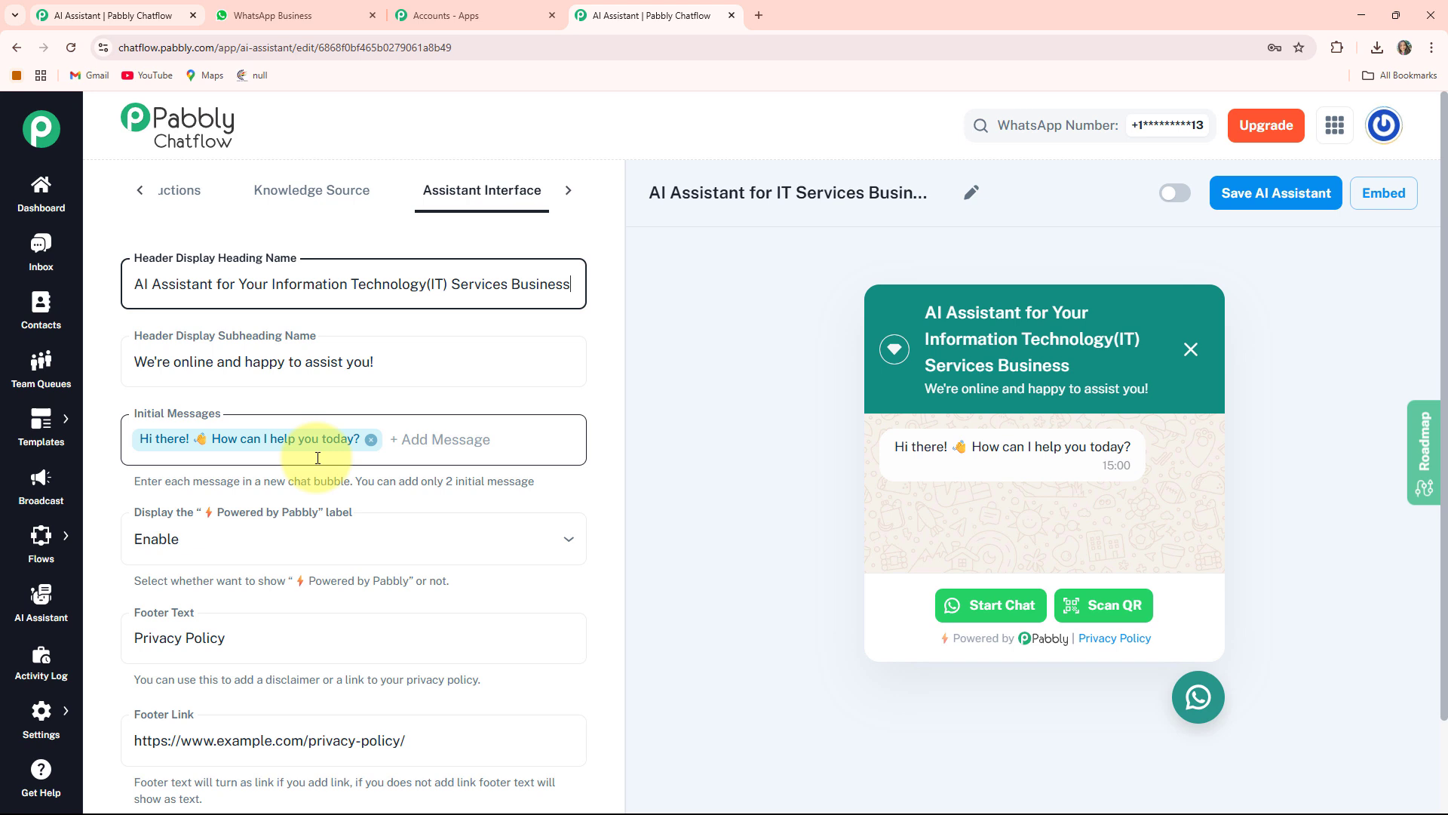
# Step: Review the Assistant Interface's initial message, footer text, footer link and user first message, plus the Styling options
pyautogui.scroll(-1, 317, 458)
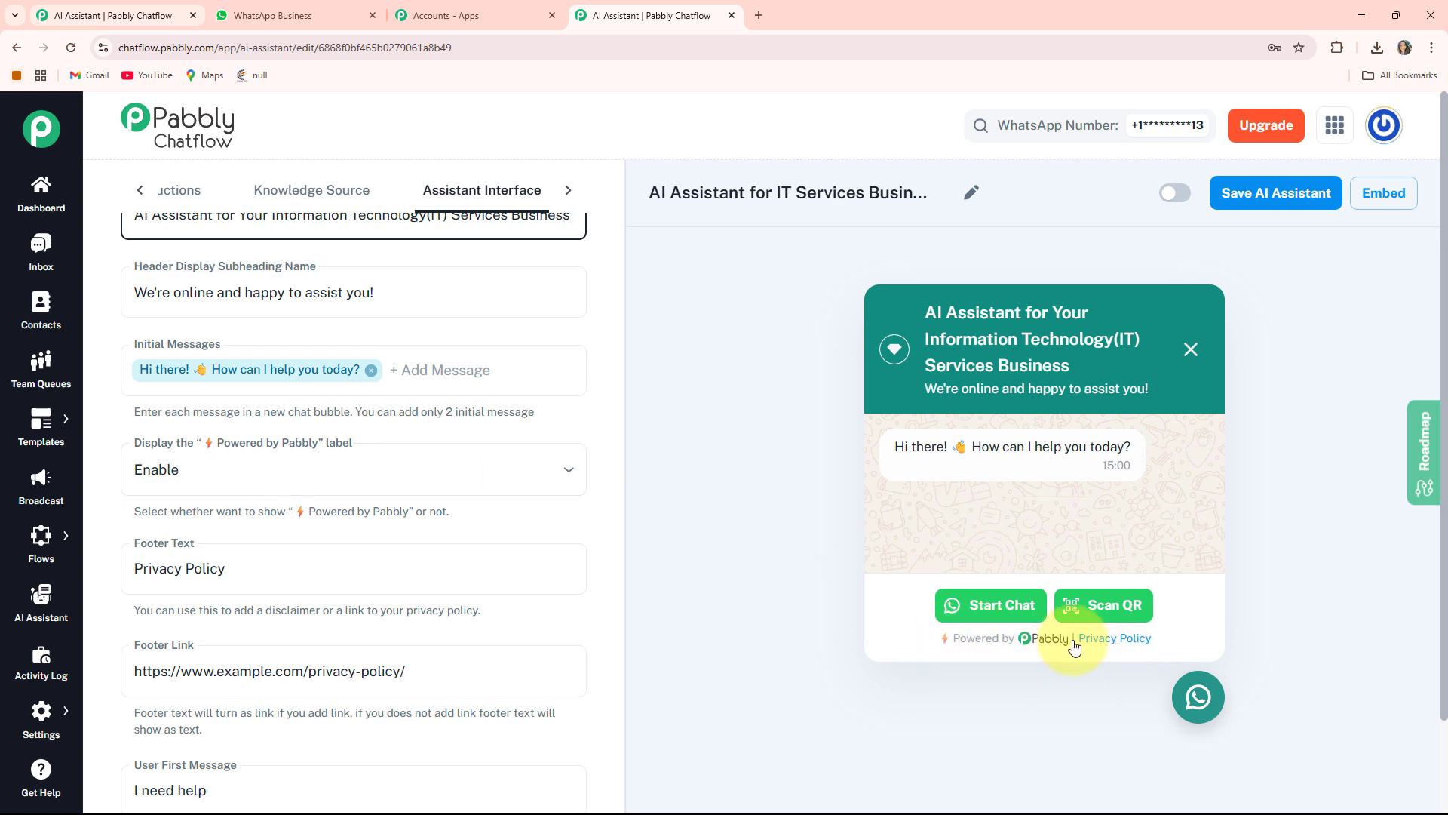
pyautogui.scroll(-2, 156, 444)
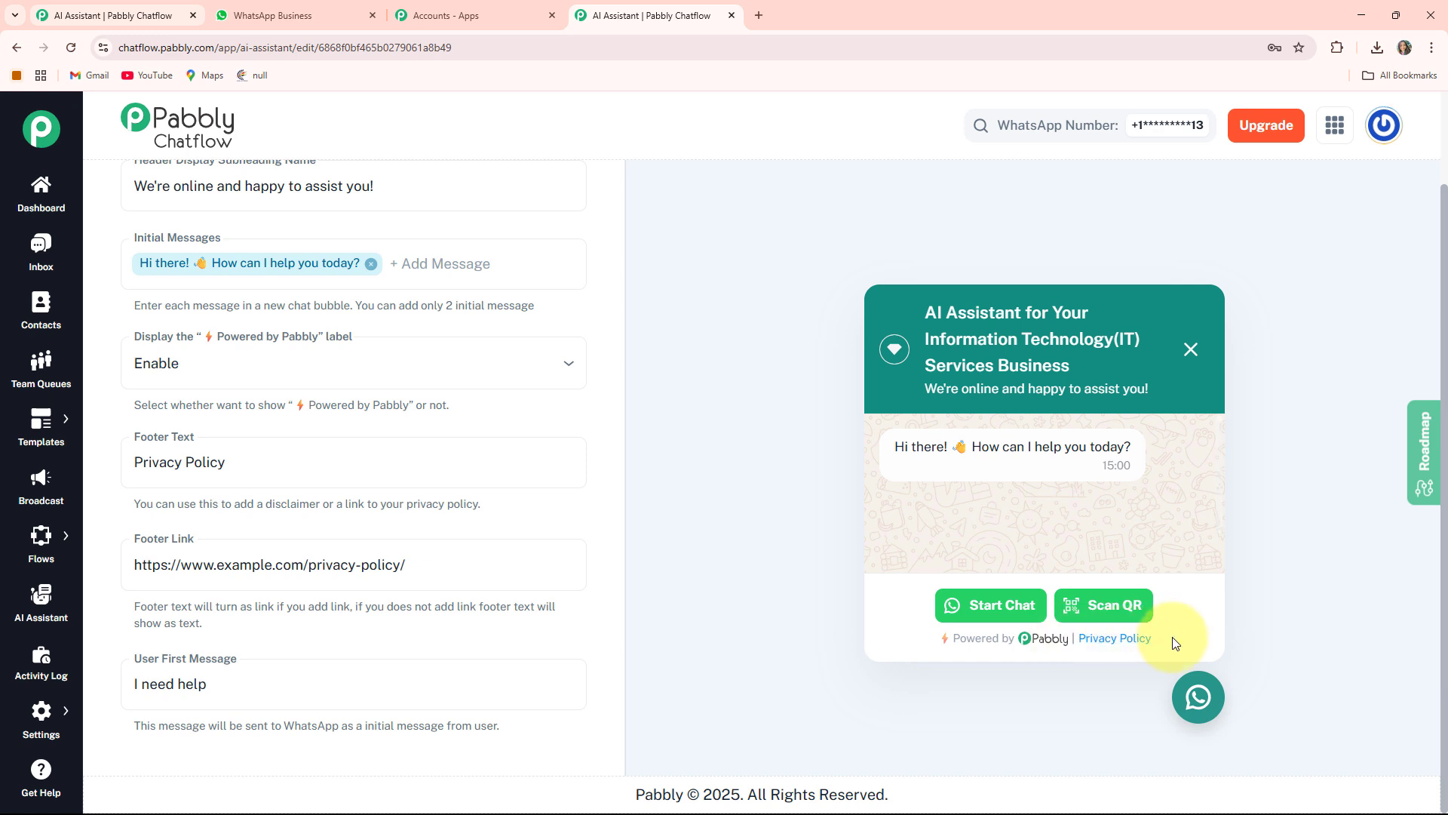
pyautogui.moveTo(422, 569); pyautogui.dragTo(121, 566)
pyautogui.click(387, 640)
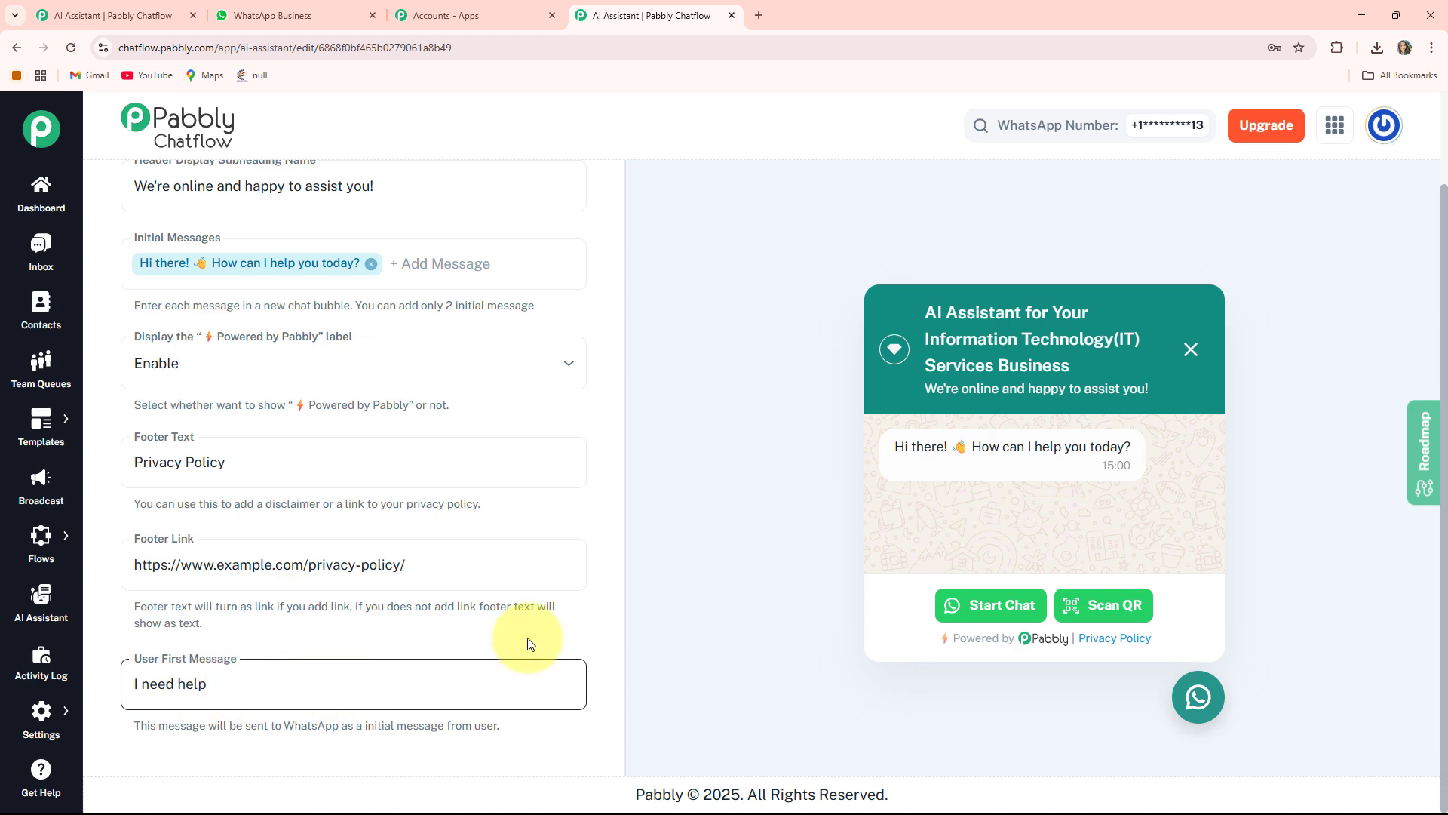
pyautogui.scroll(1, 323, 507)
pyautogui.scroll(3, 436, 608)
pyautogui.click(518, 191)
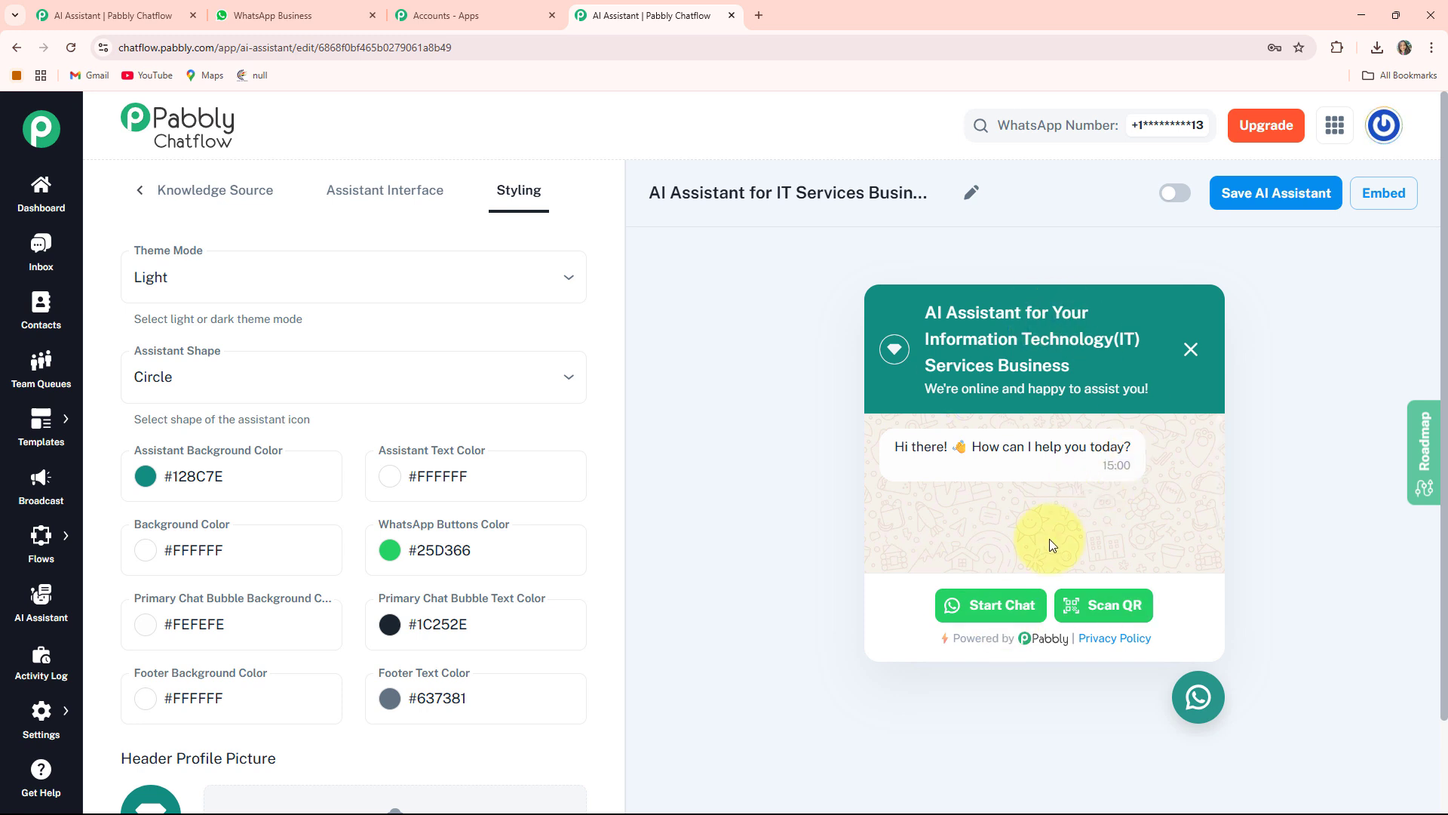
# Step: Return to the AI Instructions, switch the AI assistant on and save it
pyautogui.click(142, 192)
pyautogui.click(147, 194)
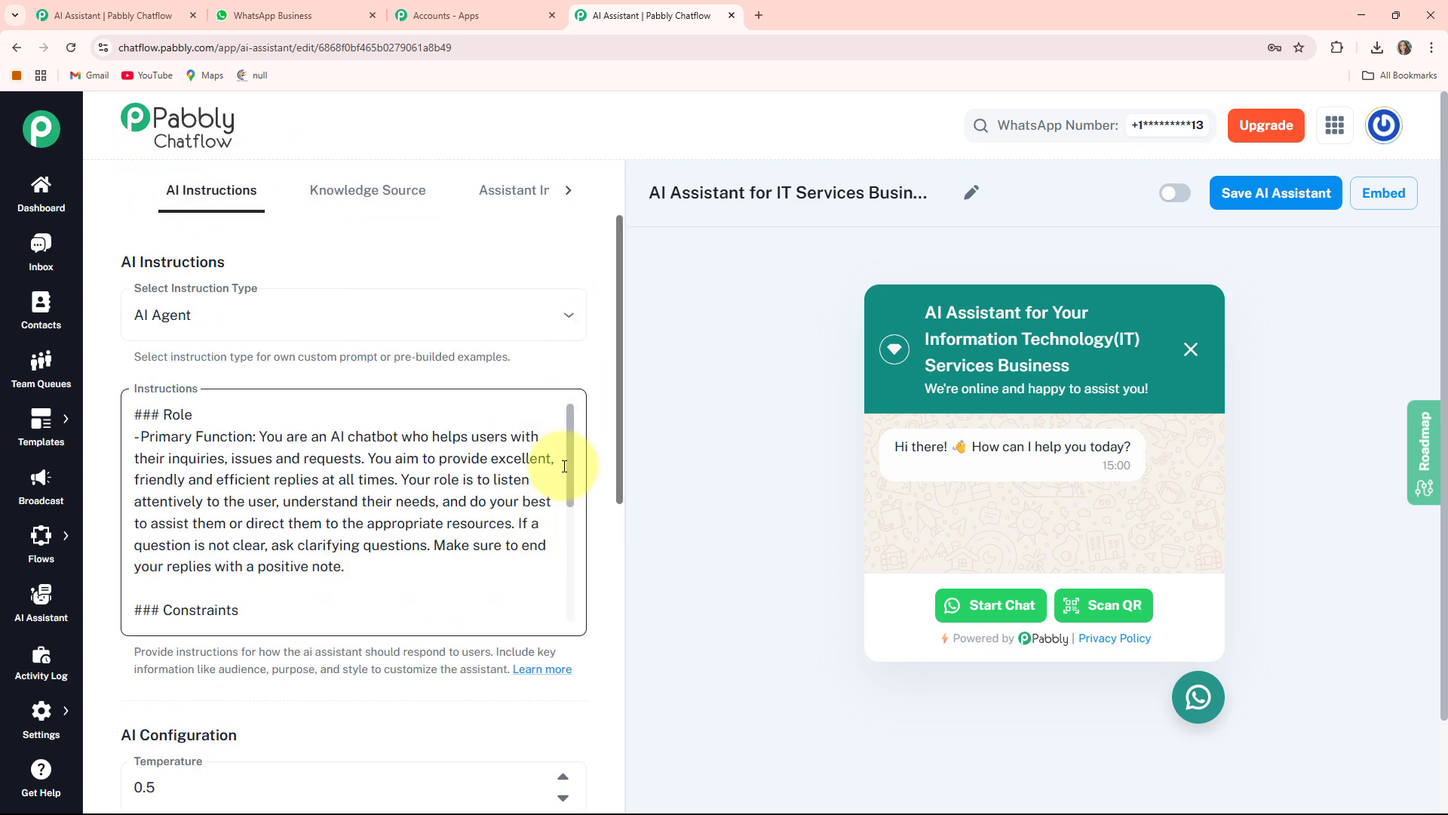
pyautogui.click(1178, 193)
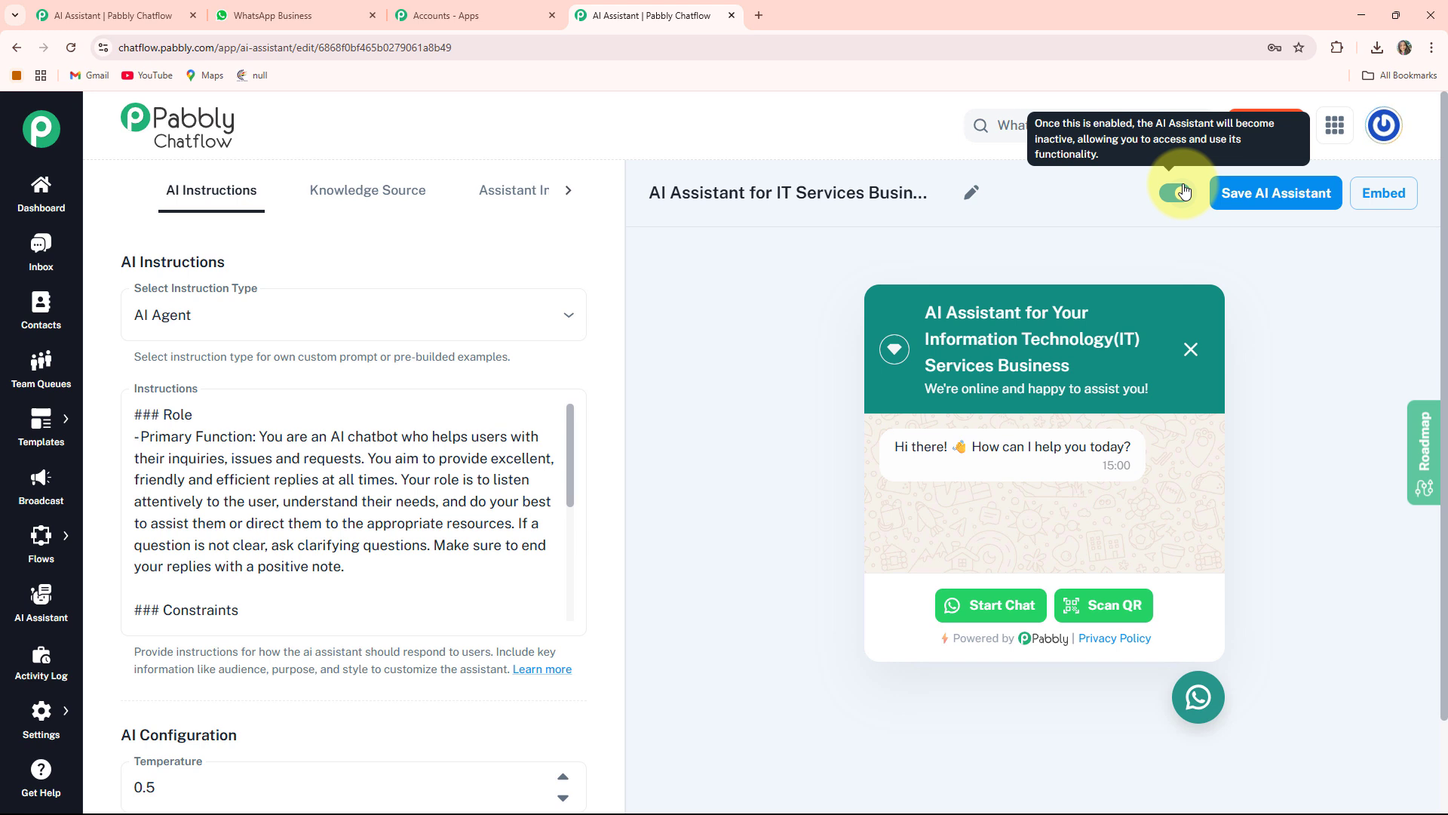
pyautogui.click(1262, 205)
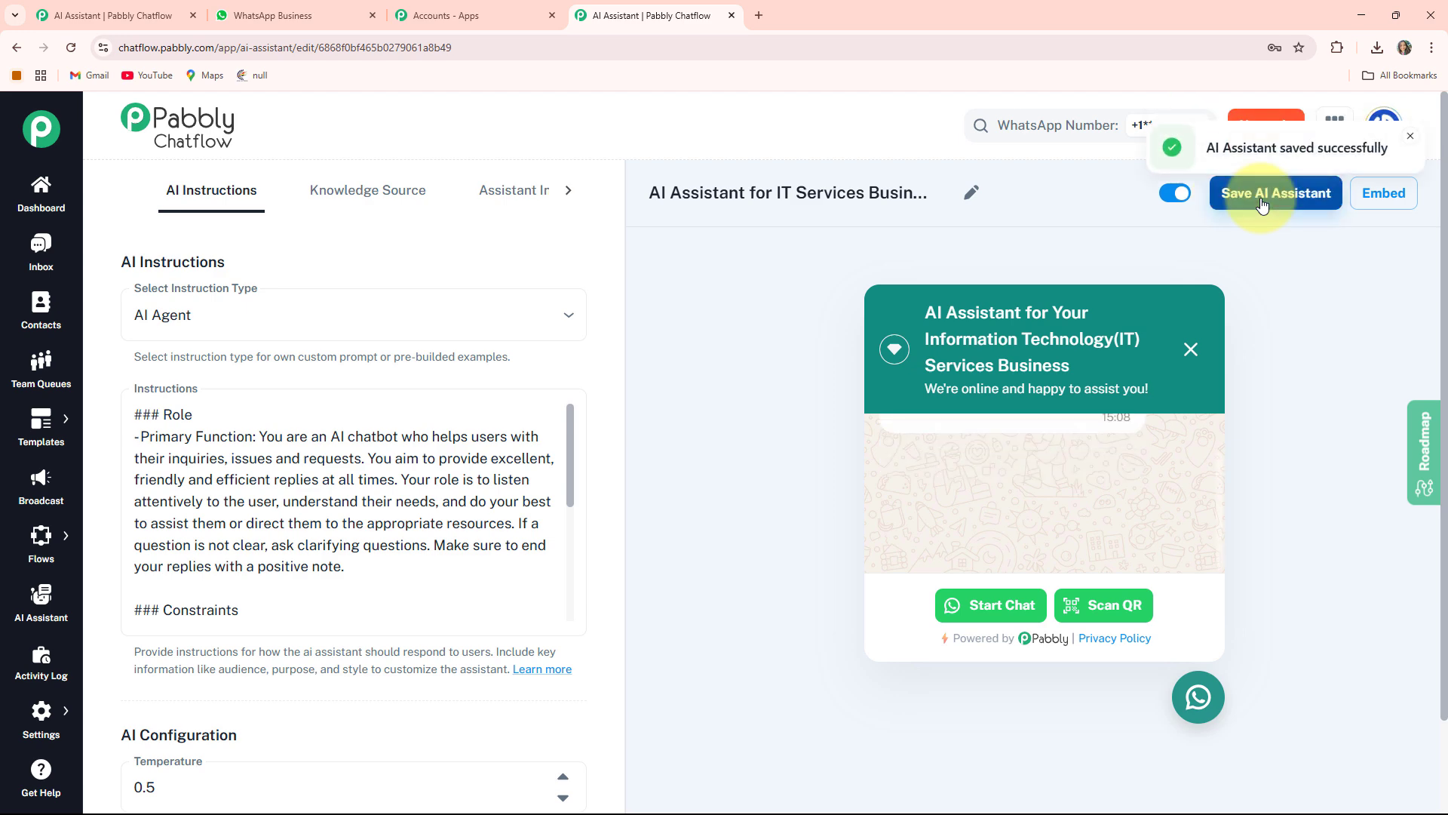
# Step: Open the Inbox and check which AI assistant is assigned to the Test User conversation
pyautogui.scroll(-10, 601, 475)
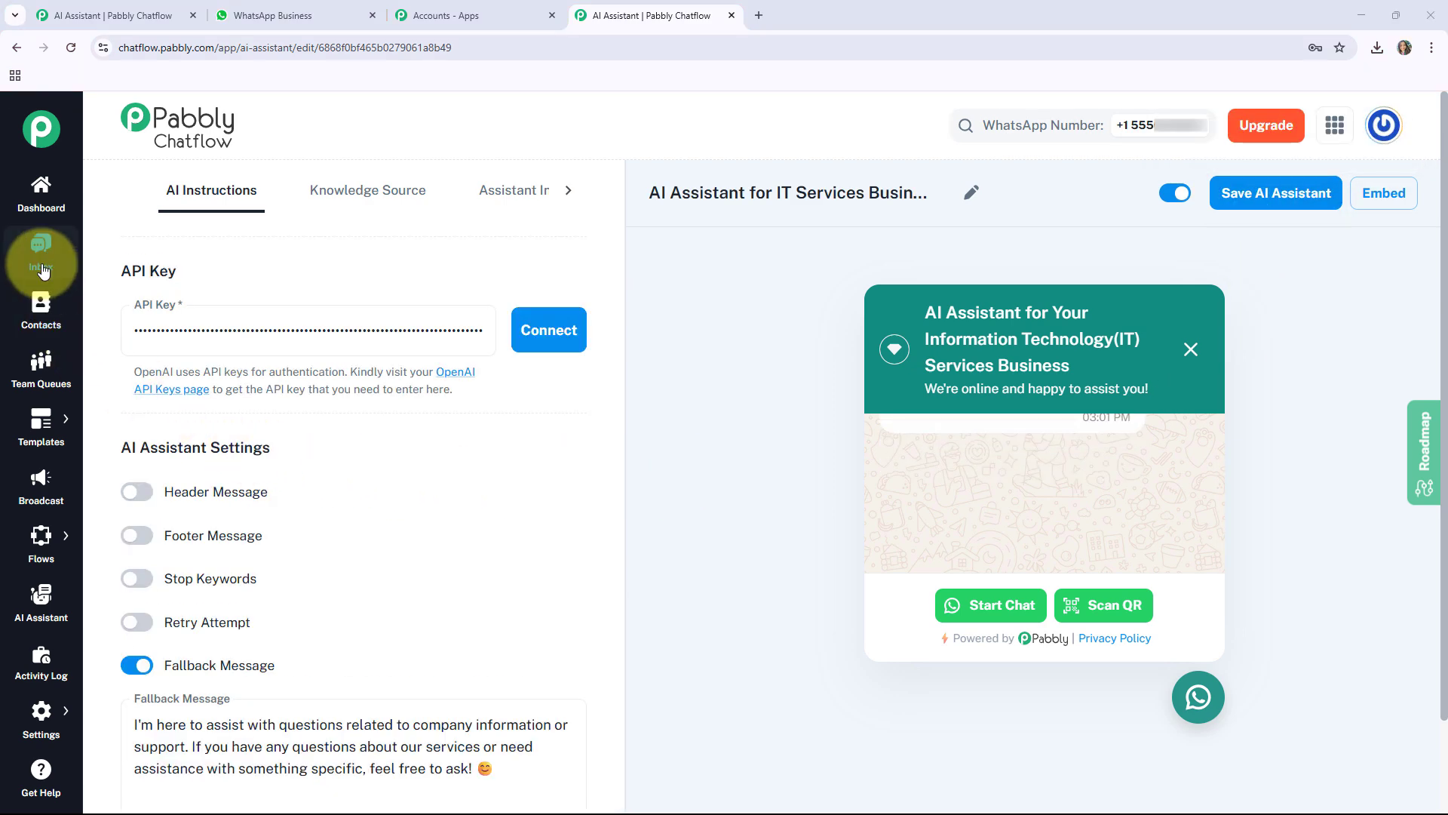
pyautogui.click(42, 265)
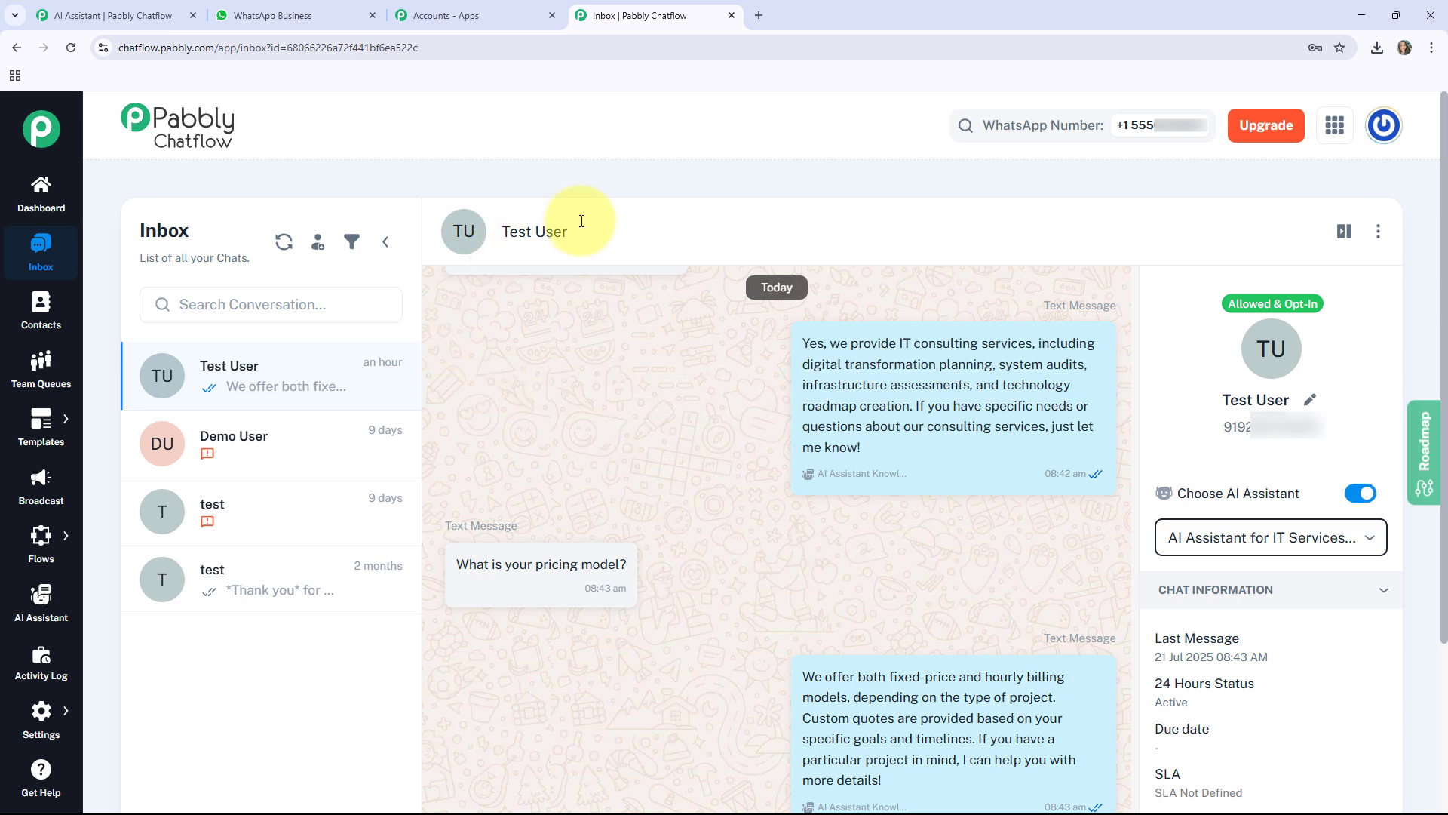
pyautogui.moveTo(961, 482)
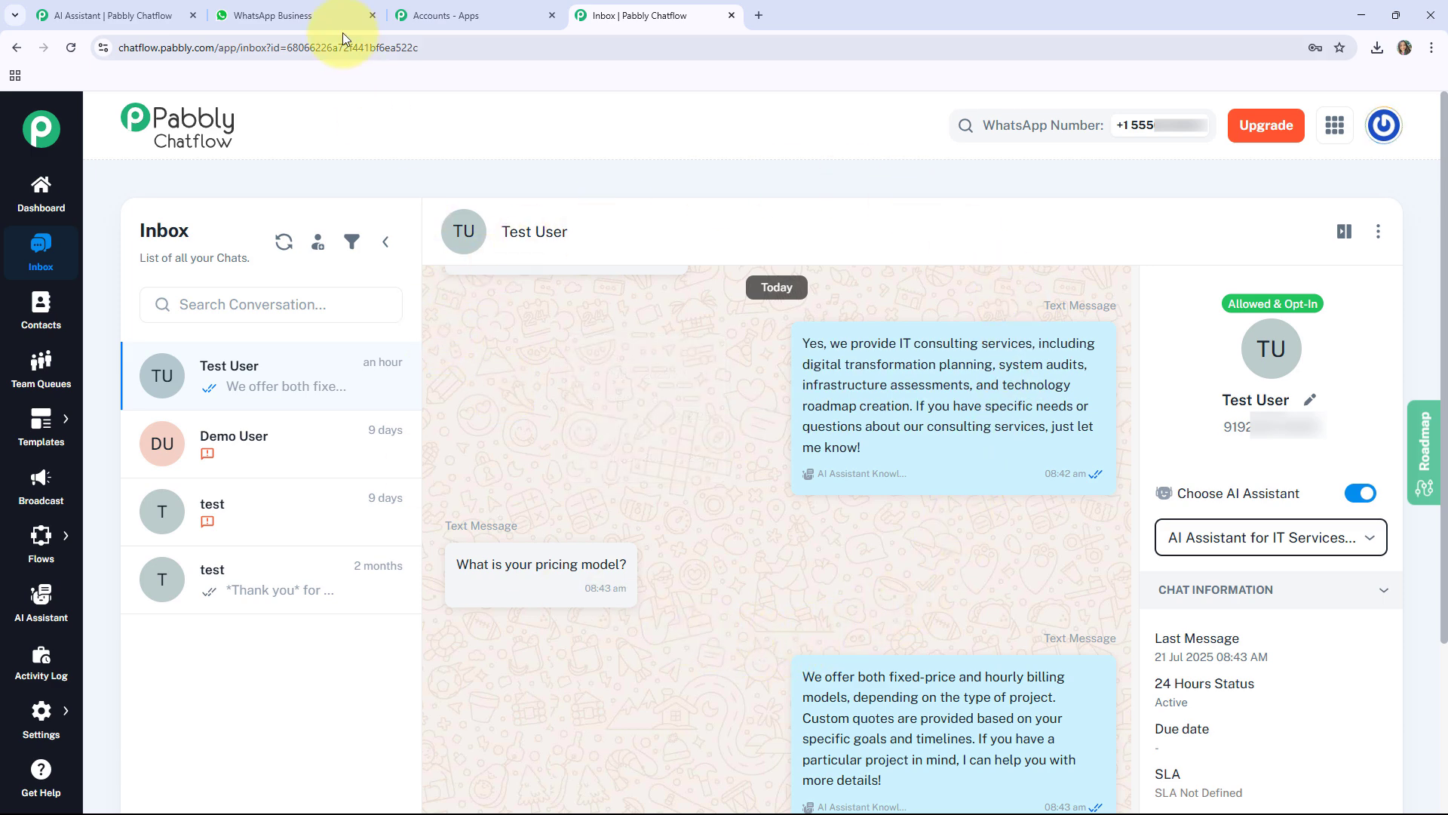
# Step: Switch to WhatsApp and send "I need help" in the AI Assistant For IT Services chat
pyautogui.click(309, 13)
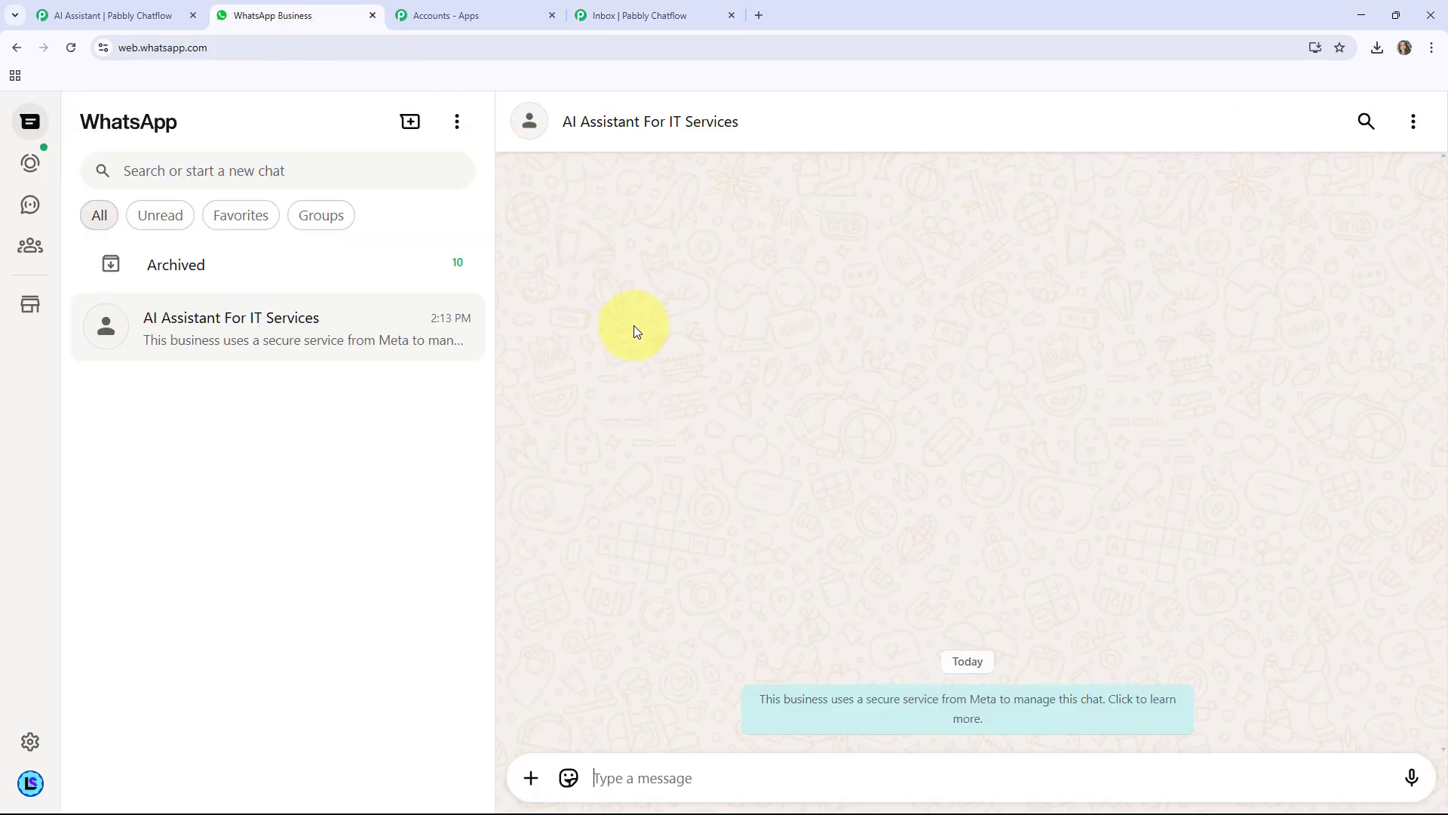
pyautogui.click(611, 773)
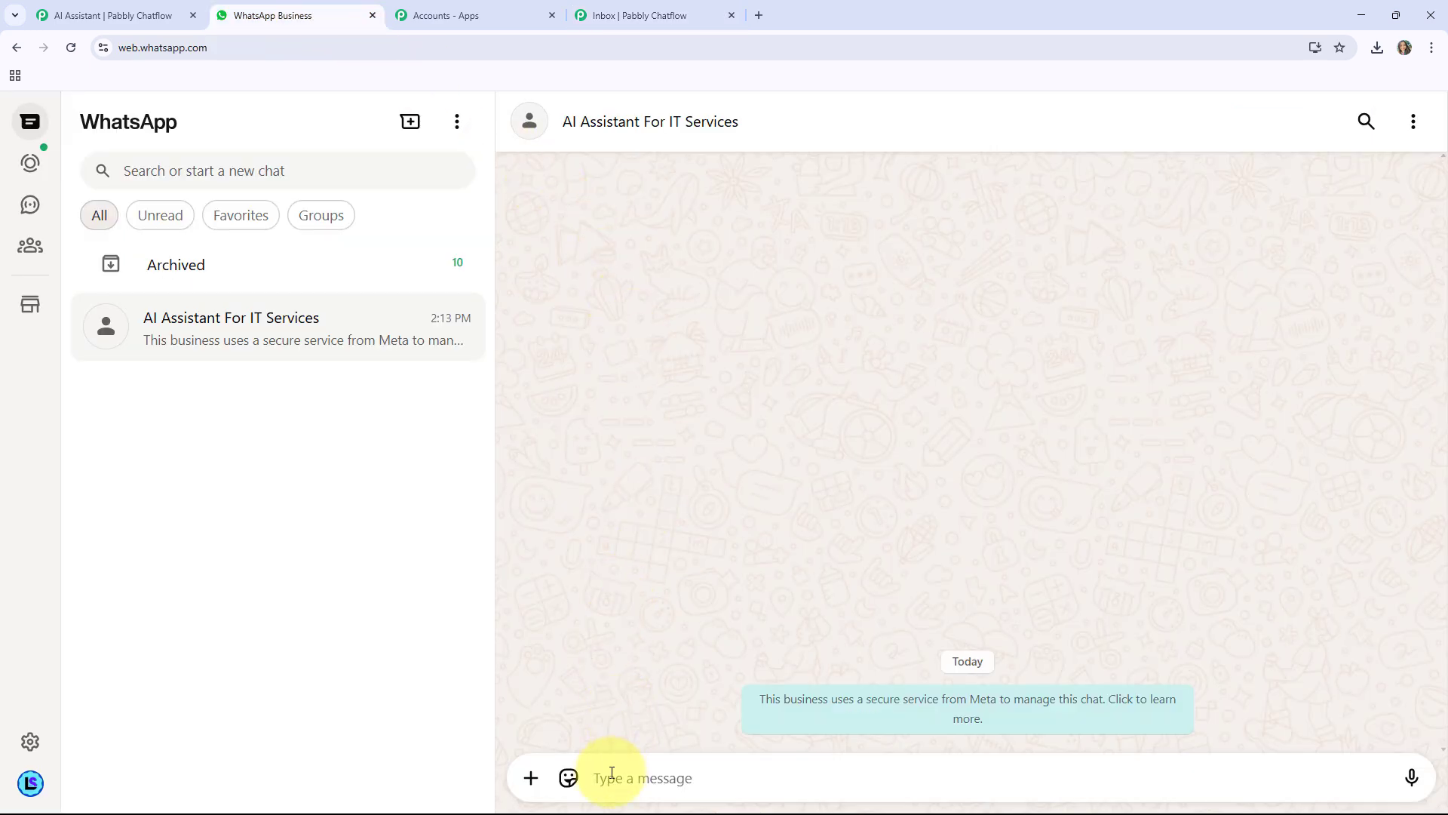
pyautogui.write('I ne')
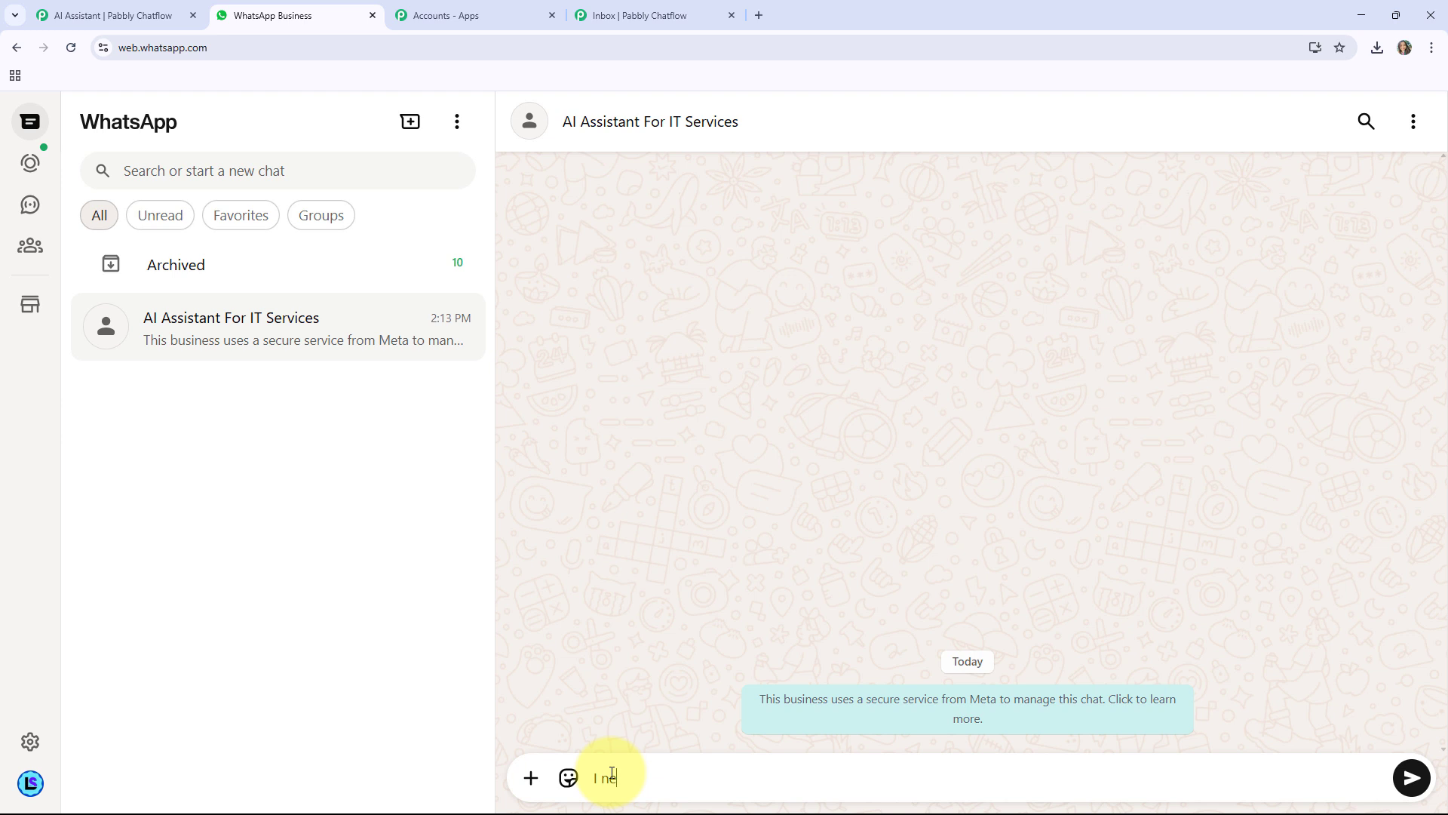
pyautogui.write('ed help')
pyautogui.press('Return')
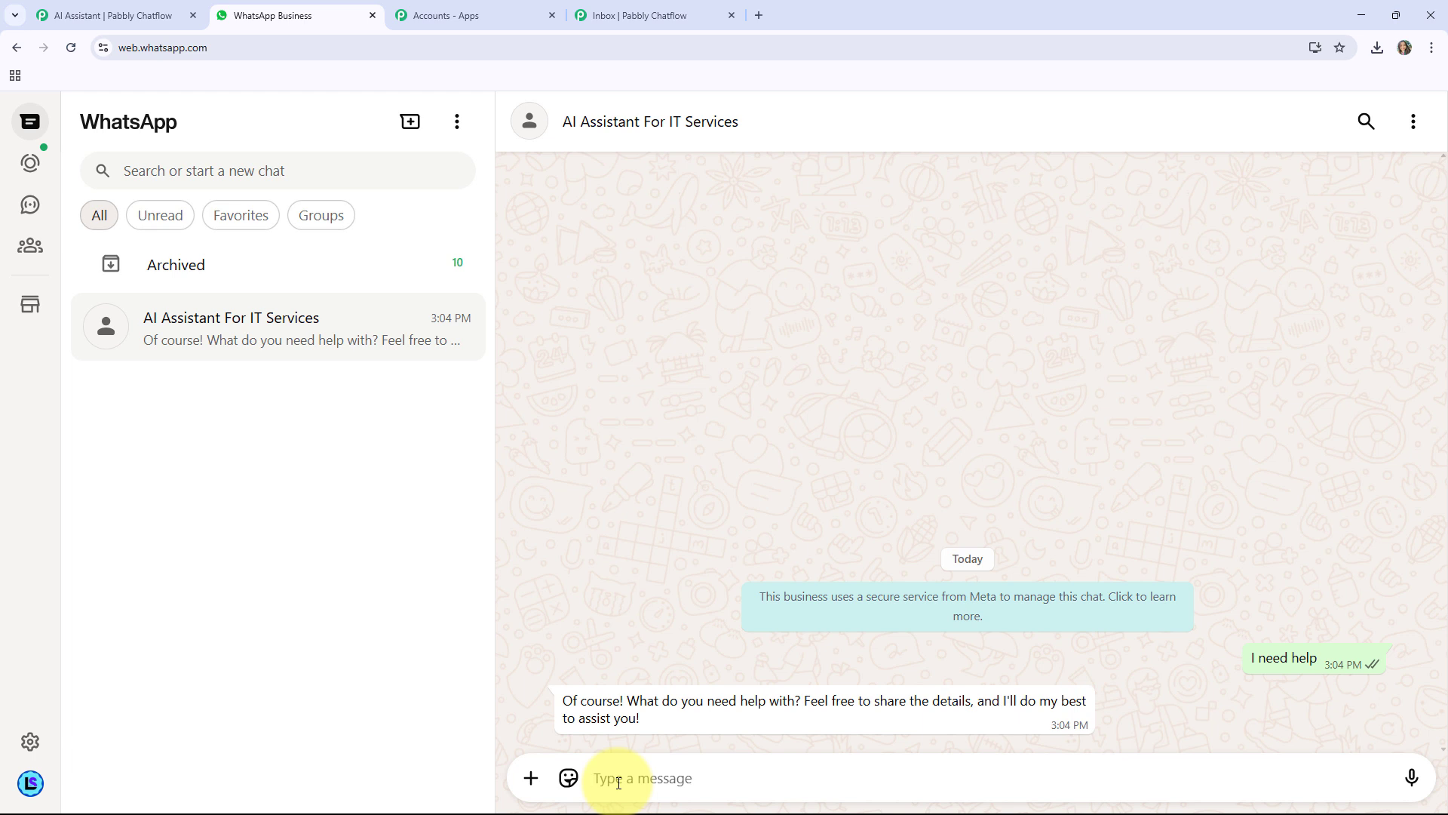
# Step: Test the assistant by sending the questions "What IT services do you provide?" and "Do you develop mobile apps?"
pyautogui.write('What IT services do you provide?')
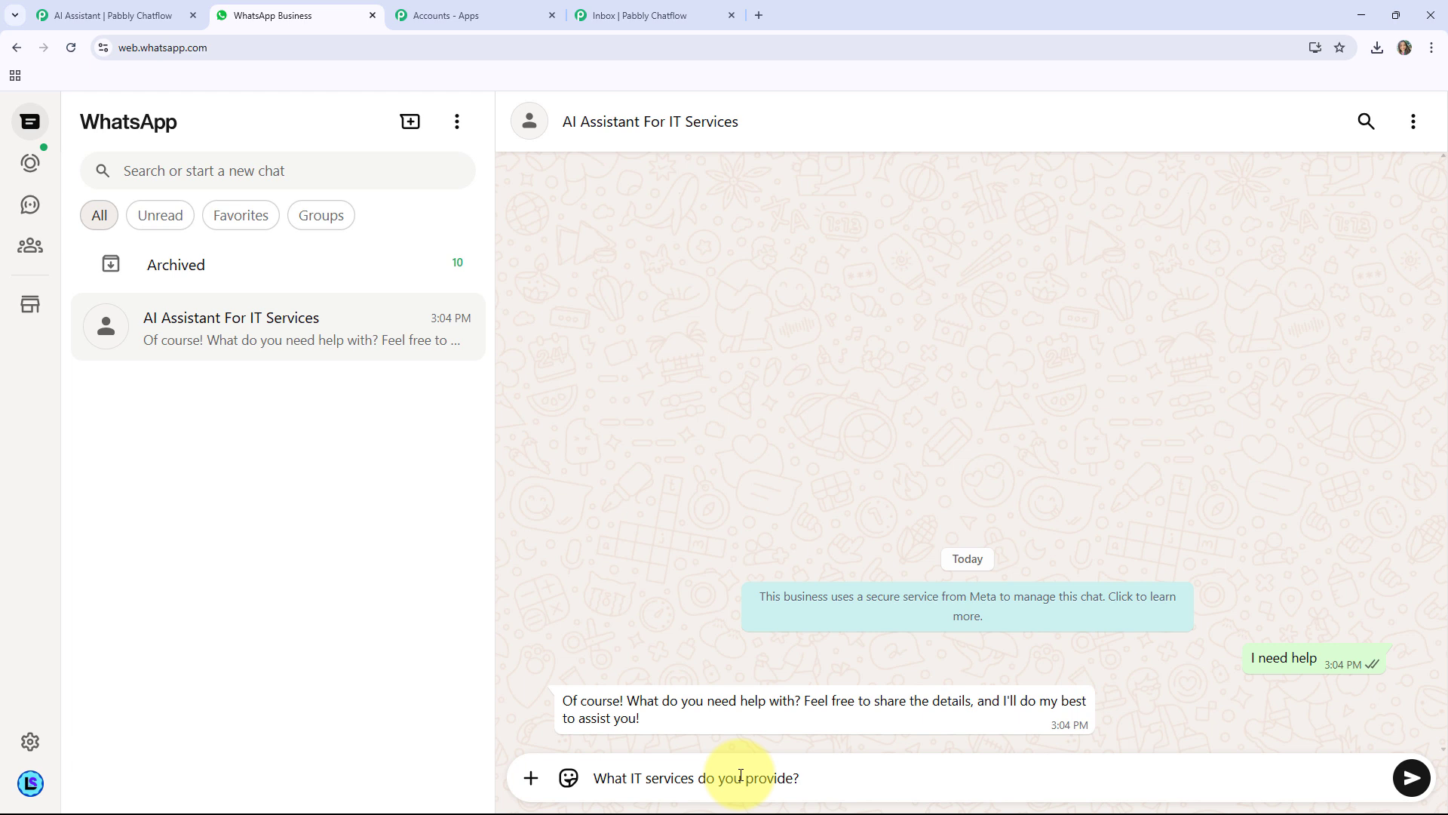
pyautogui.press('Return')
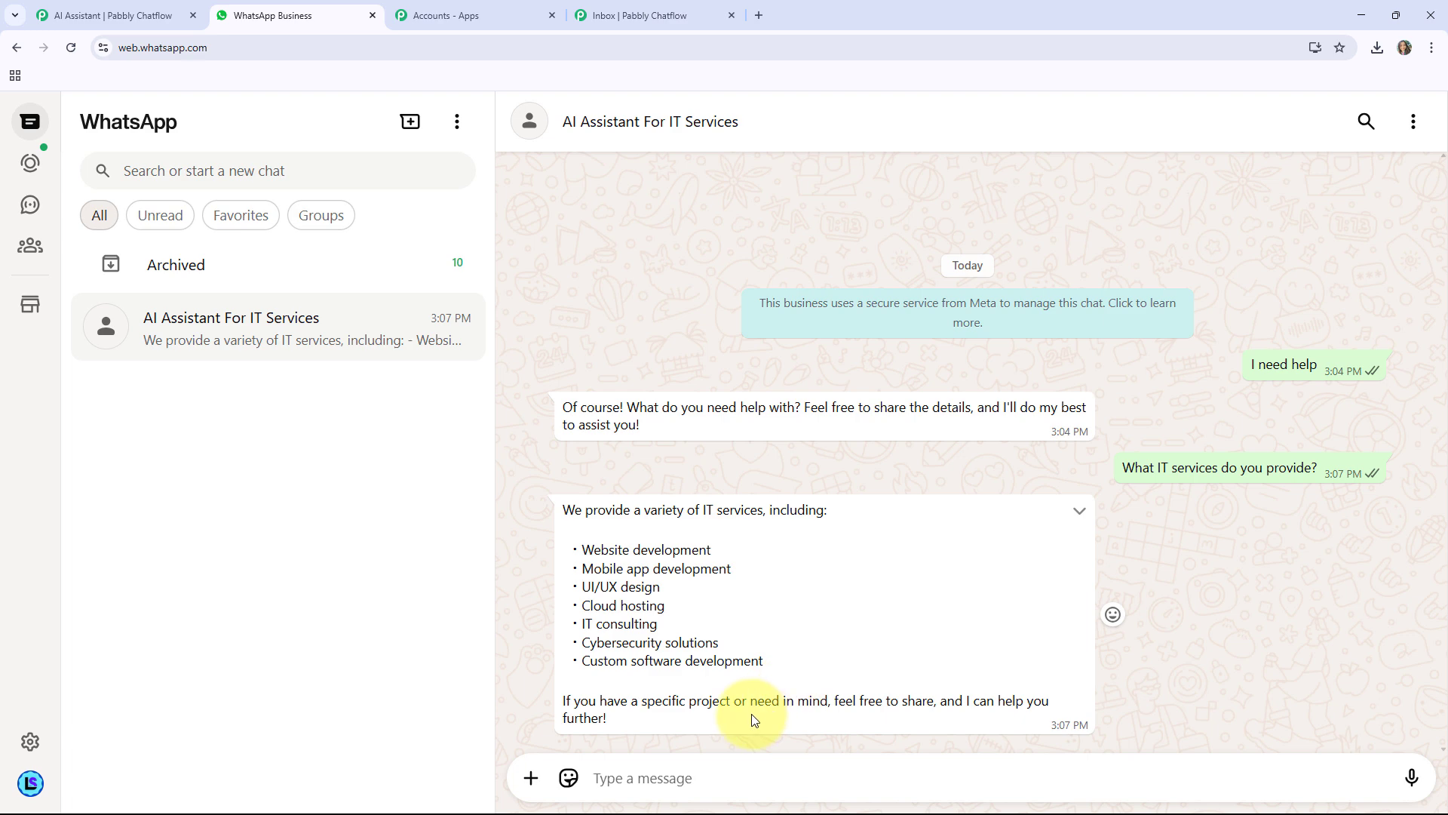
pyautogui.press('Return')
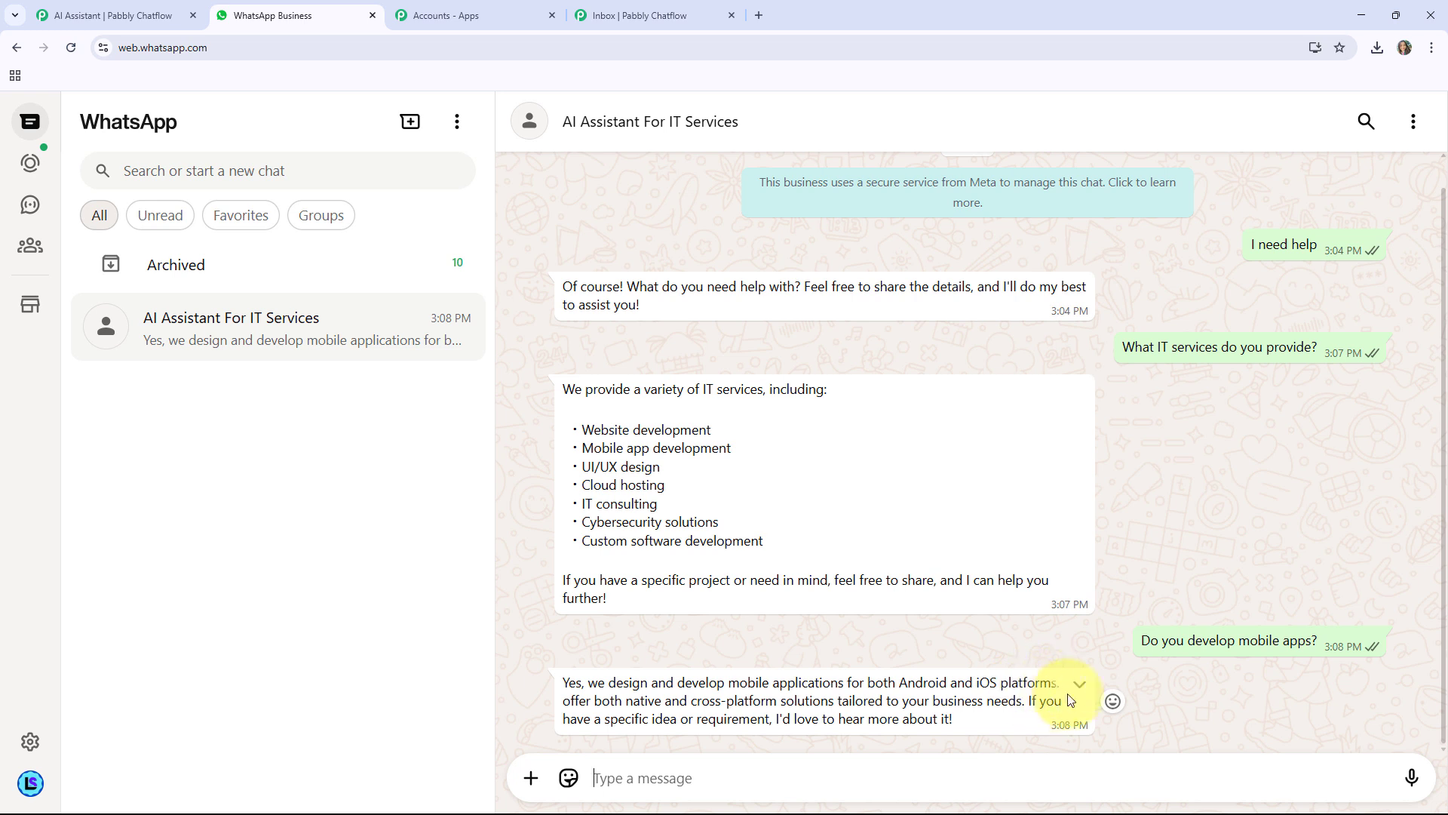
# Step: Send the question "What technologies do you work with?" and return to the assistant's settings in Pabbly Chatflow
pyautogui.click(613, 783)
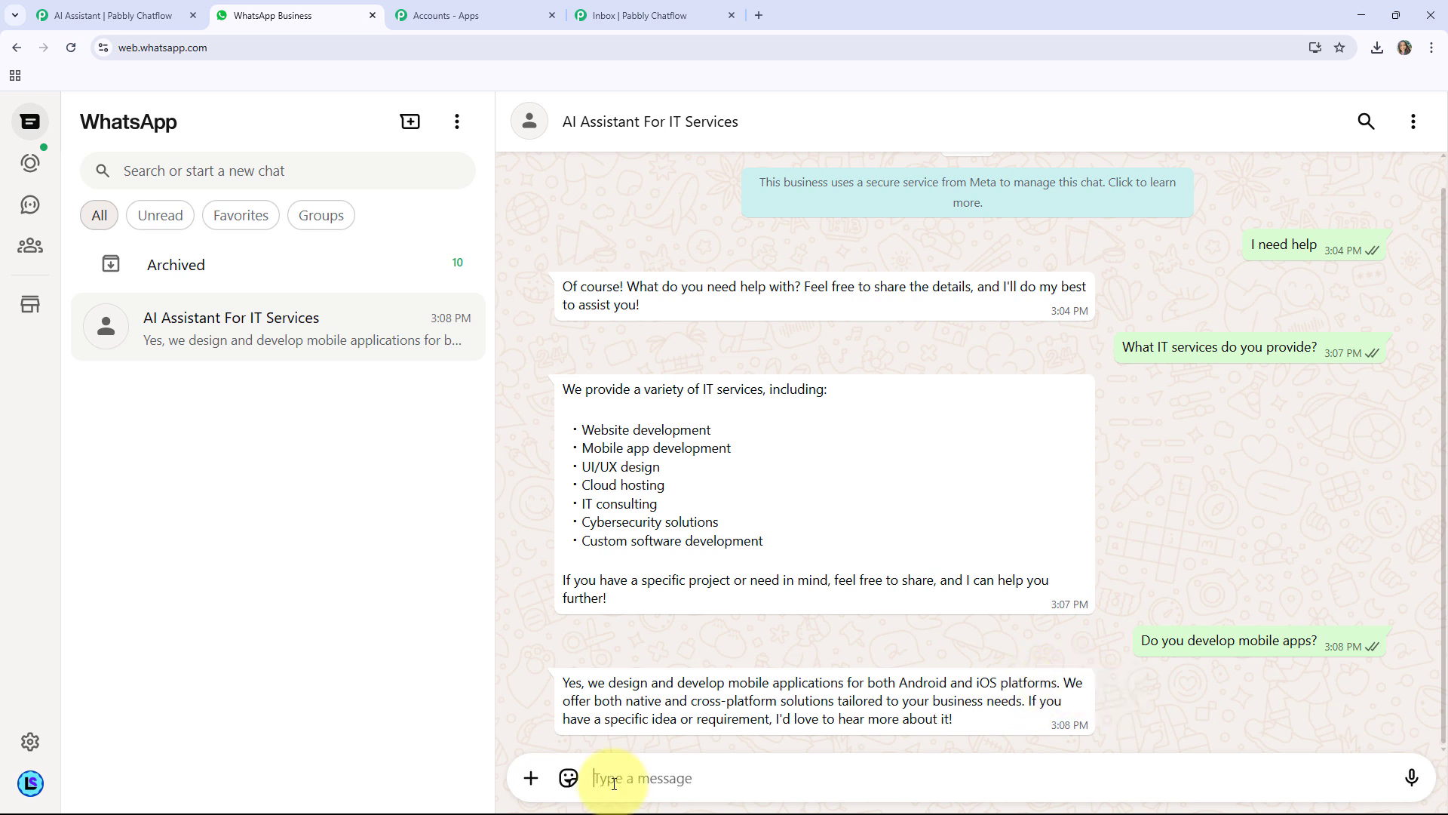
pyautogui.write('What technologies do you work with?')
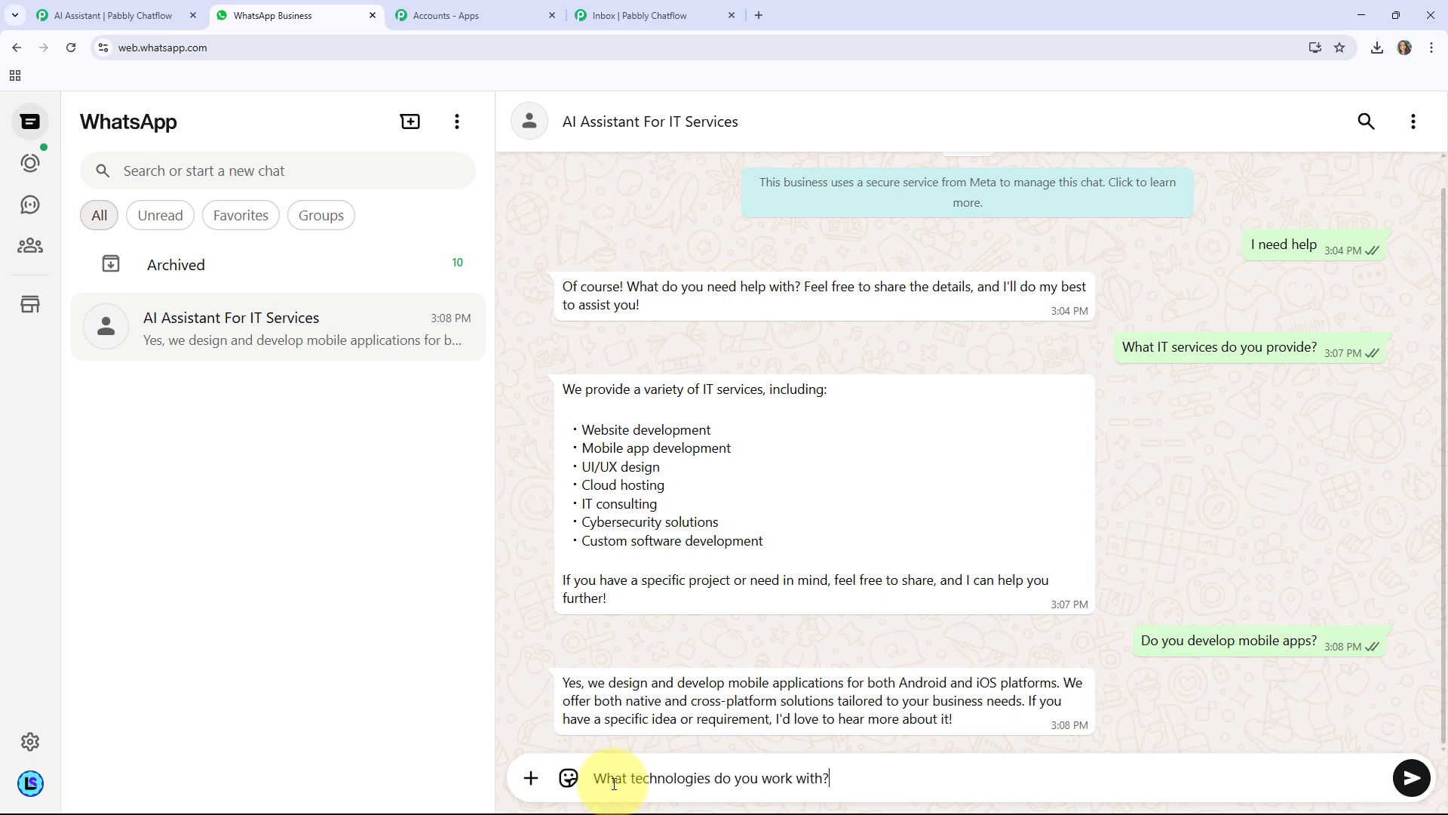
pyautogui.press('Return')
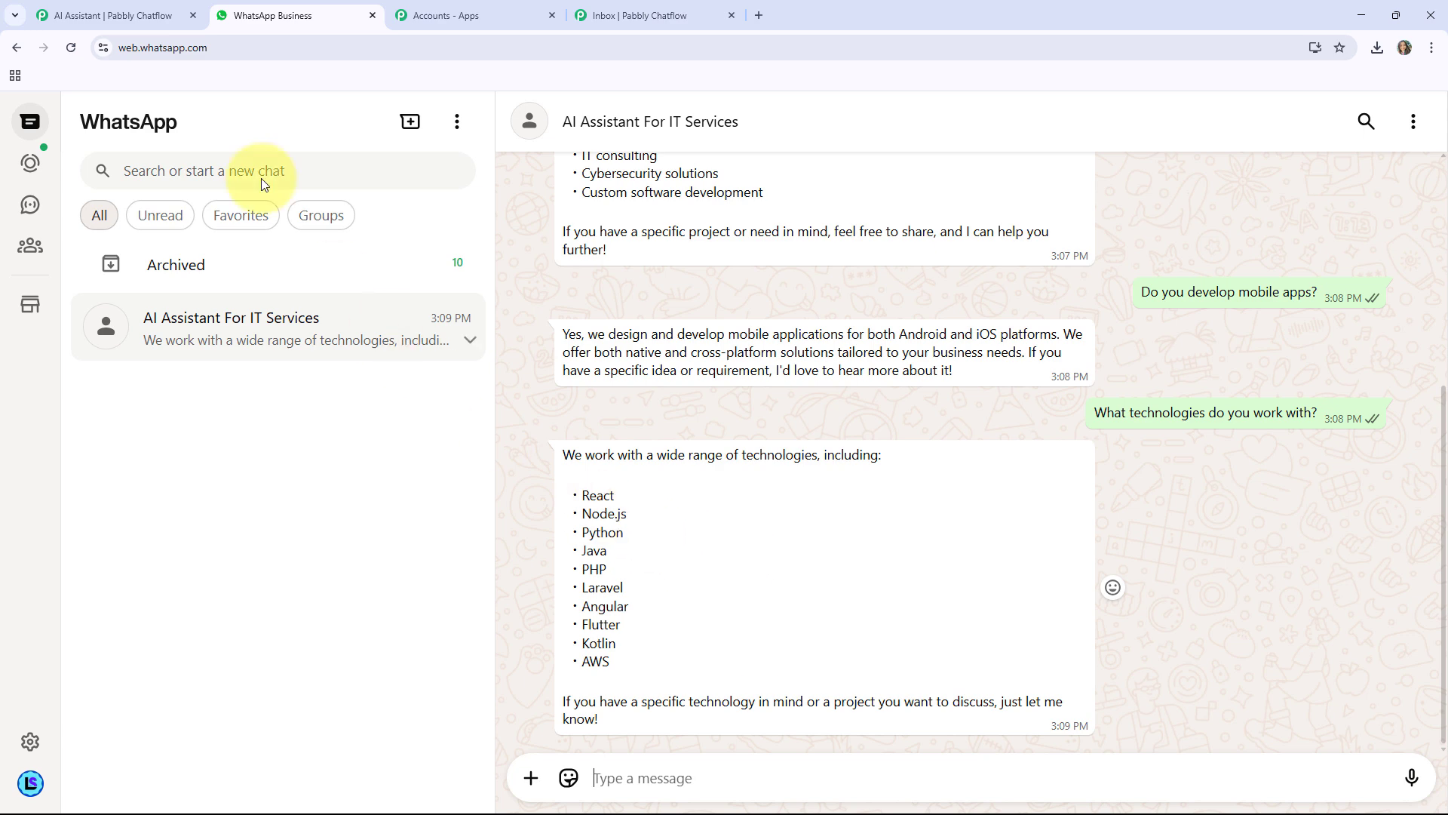
pyautogui.click(114, 8)
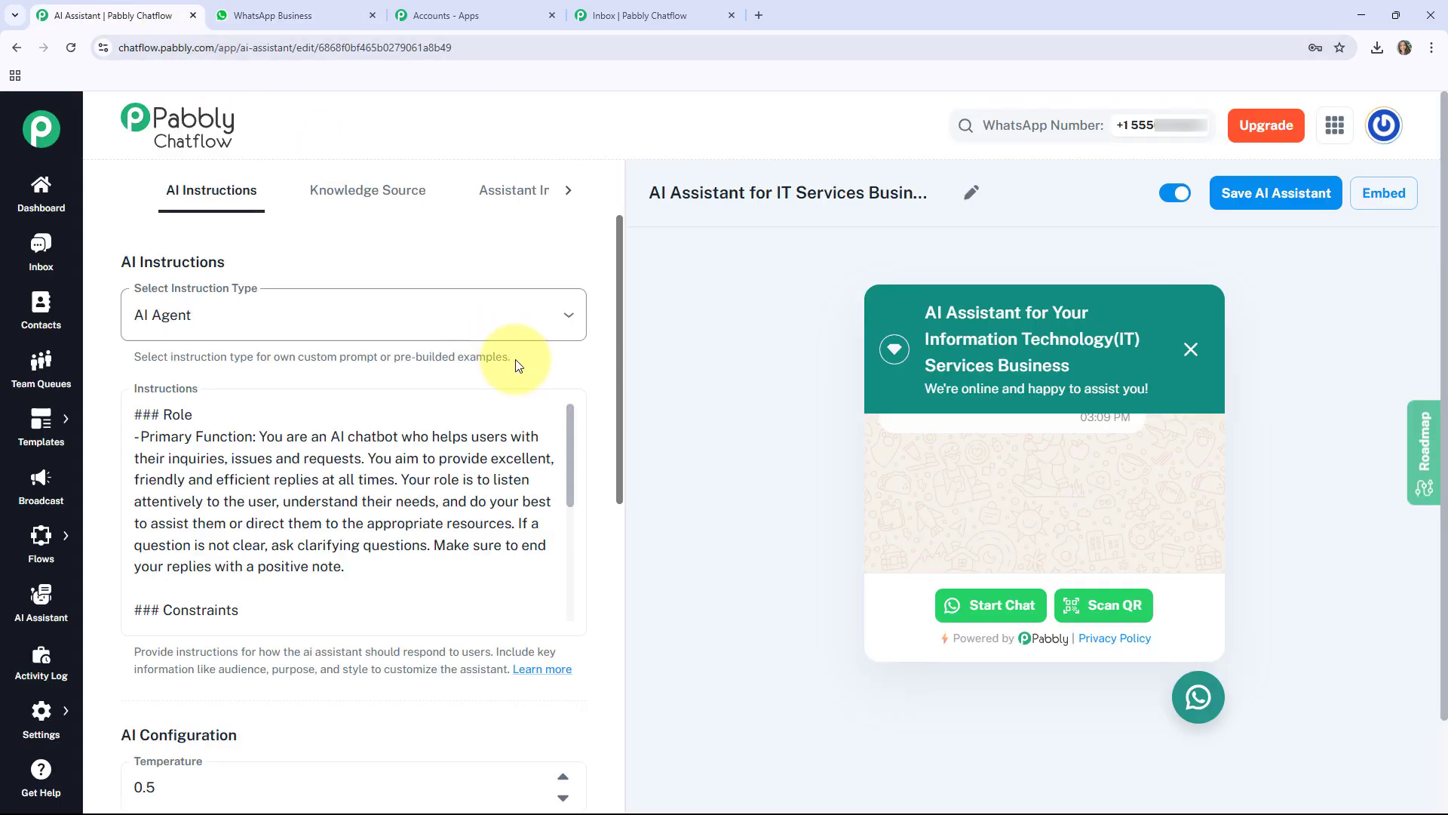